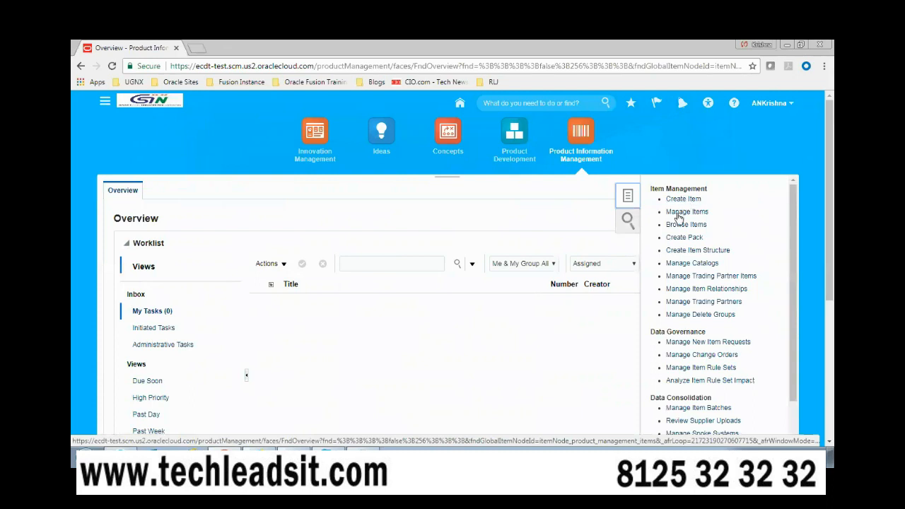
# Step: Search the item catalogue for AN Item and open AN ItemC of the ANM organization for editing
pyautogui.click(678, 212)
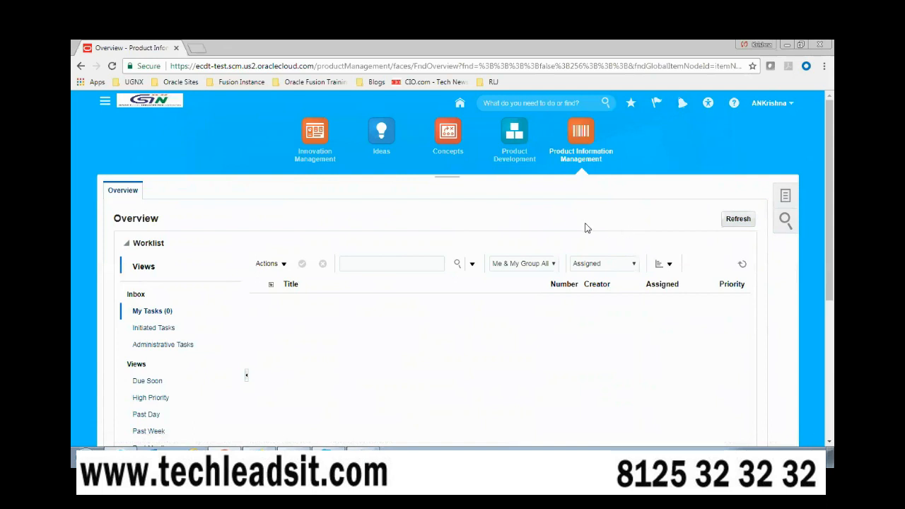
pyautogui.click(738, 219)
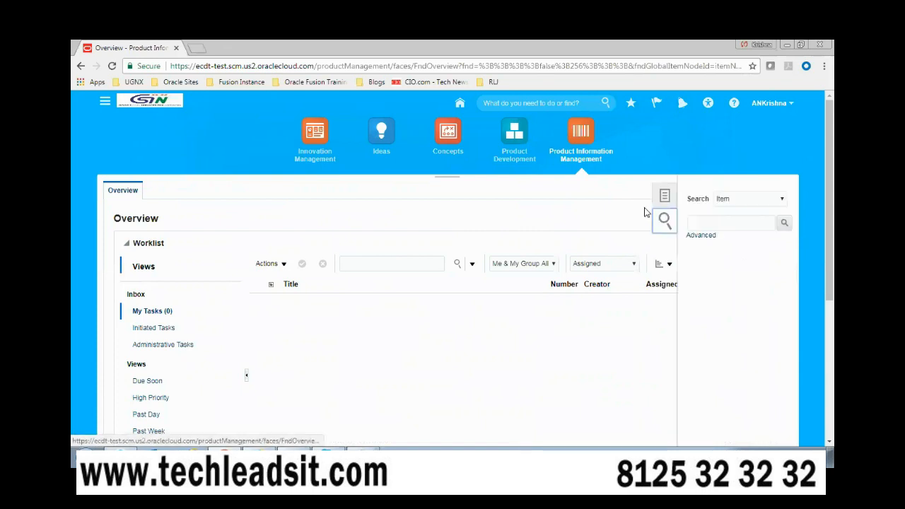
pyautogui.click(704, 222)
pyautogui.write('AN Item')
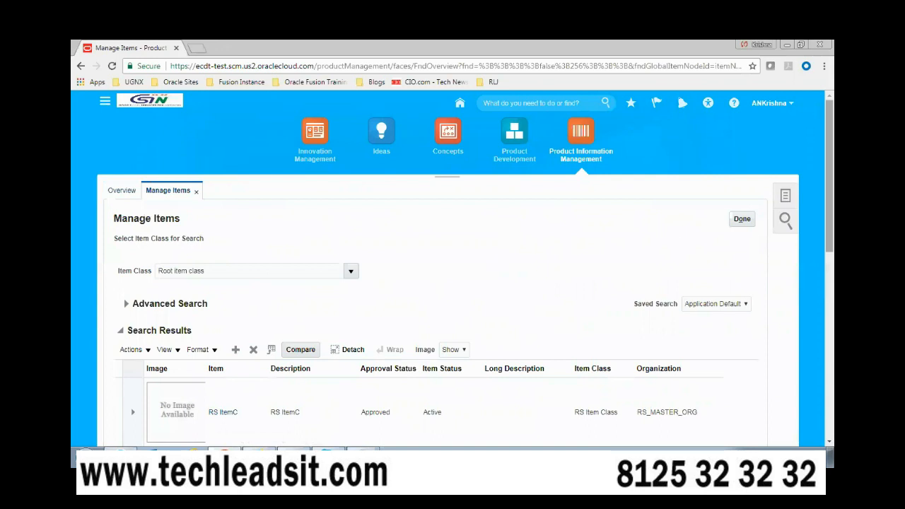
pyautogui.scroll(-5, 453, 268)
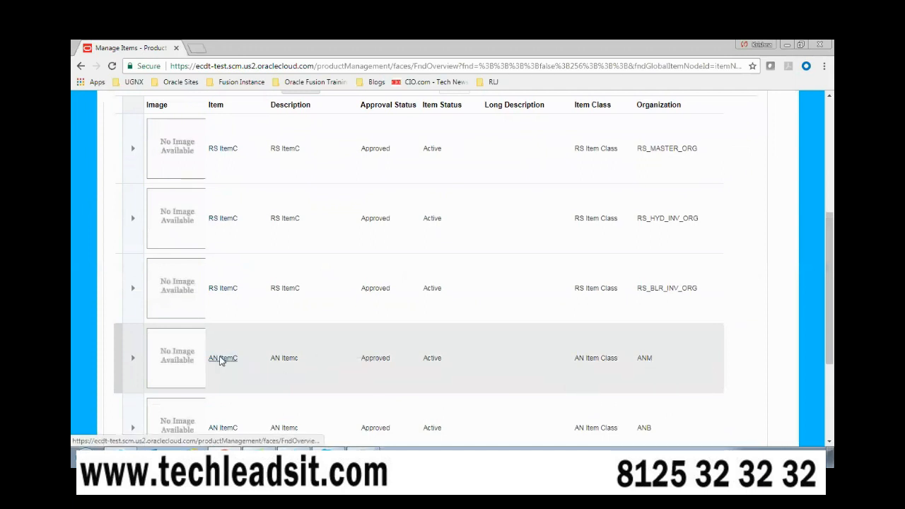
pyautogui.click(221, 359)
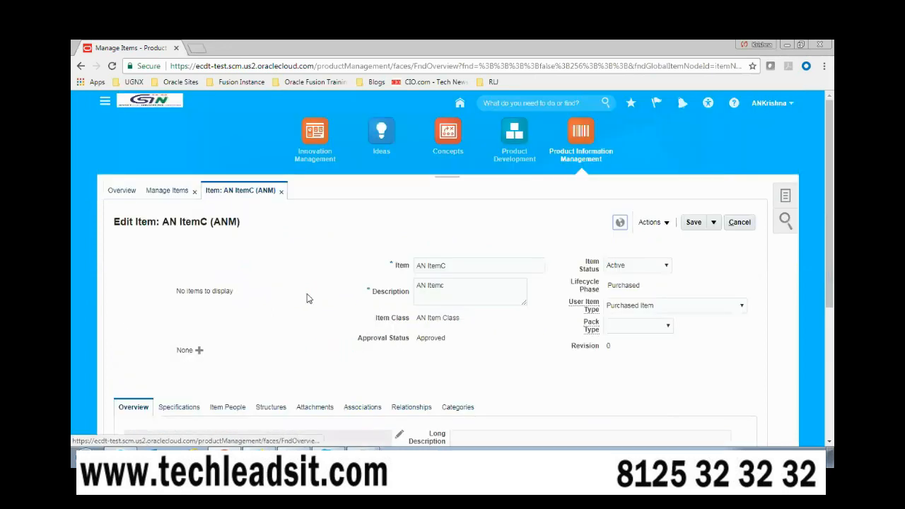
# Step: Display the Planning attributes in the item's organization specifications
pyautogui.scroll(-2, 712, 333)
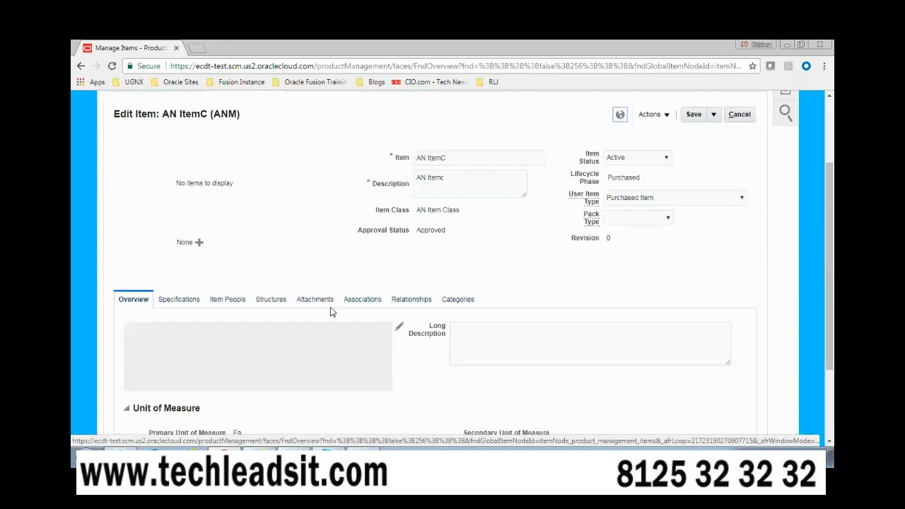
pyautogui.scroll(-1, 358, 237)
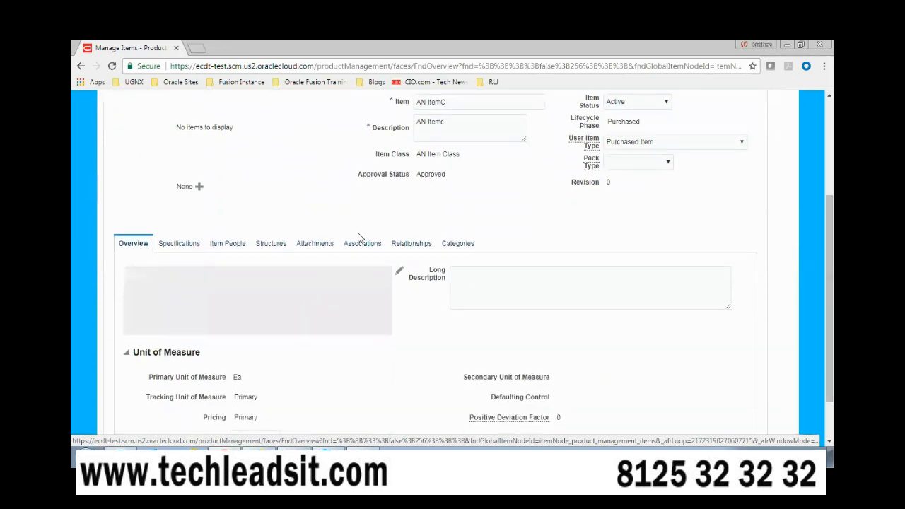
pyautogui.click(179, 245)
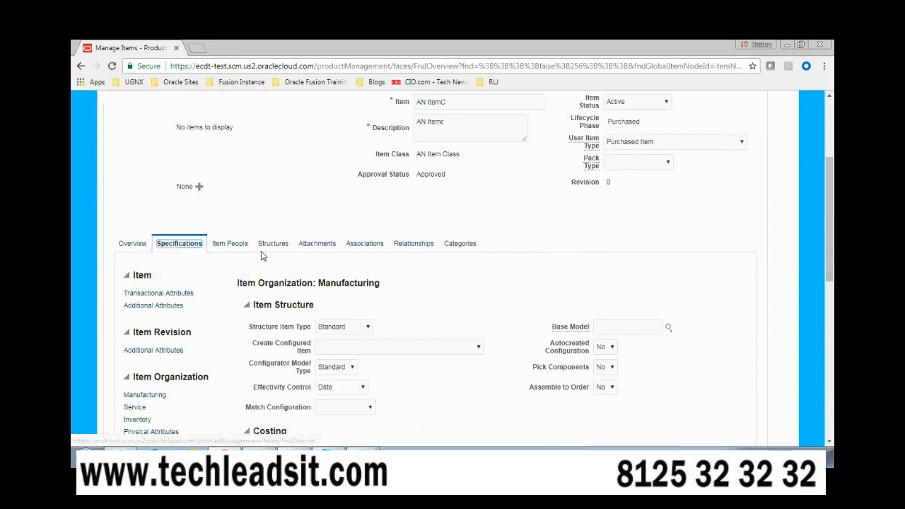
pyautogui.scroll(-1, 712, 252)
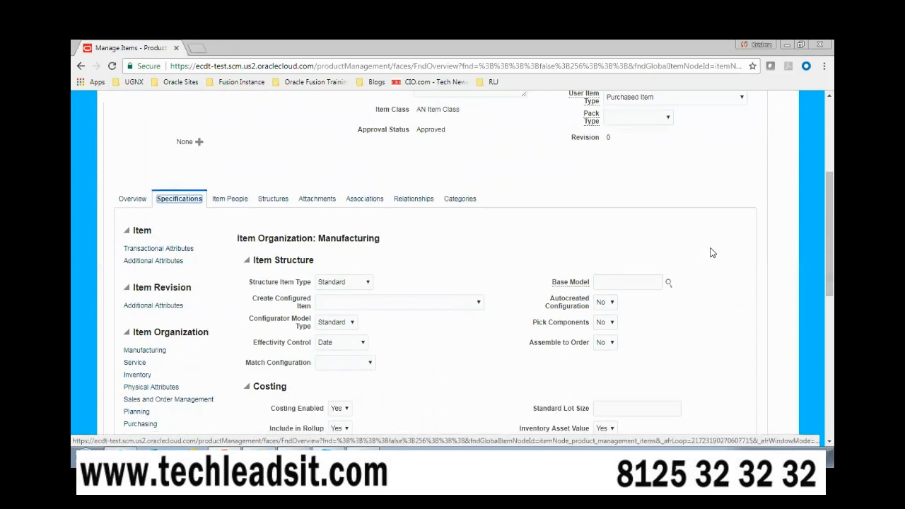
pyautogui.click(135, 413)
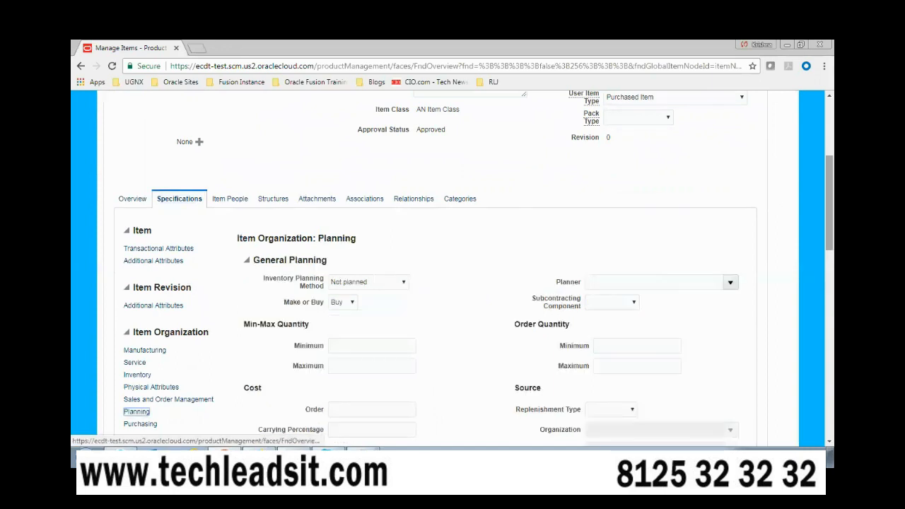
pyautogui.scroll(-2, 427, 178)
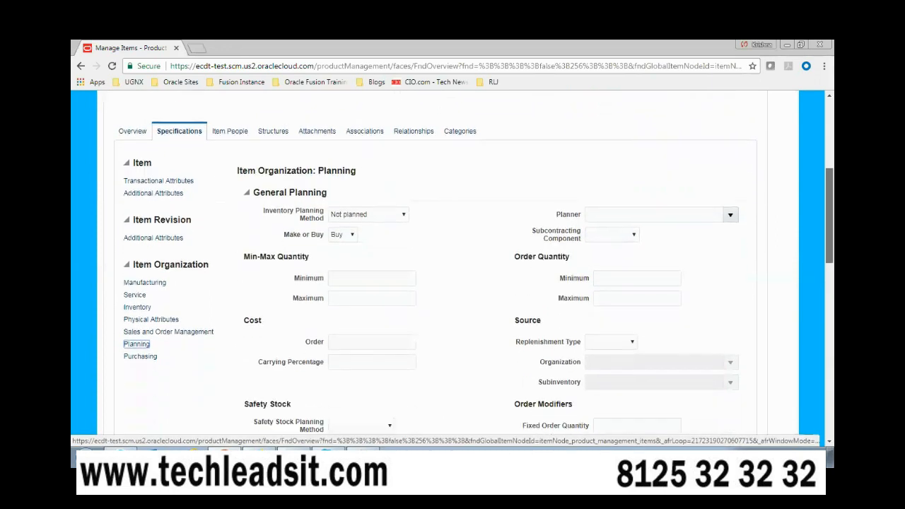
# Step: Review the choices available for the Inventory Planning Method
pyautogui.click(386, 208)
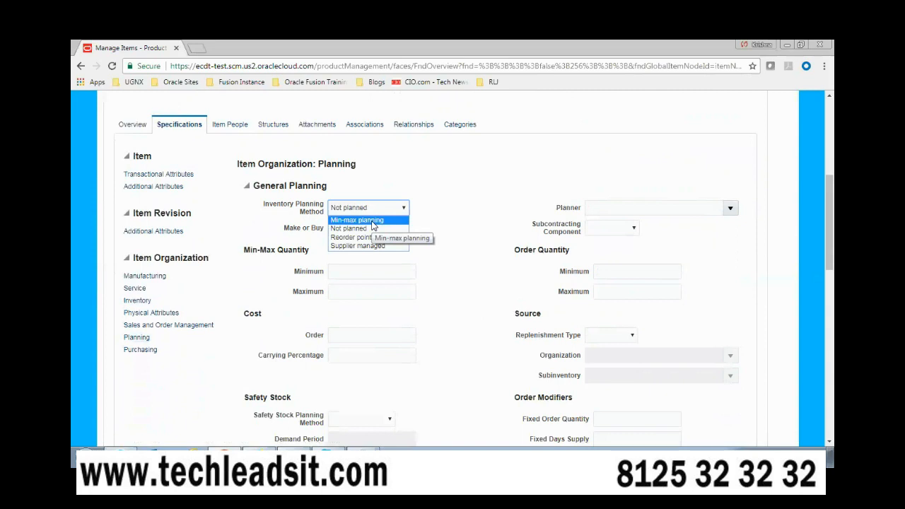
pyautogui.click(471, 193)
pyautogui.moveTo(267, 204); pyautogui.dragTo(317, 217)
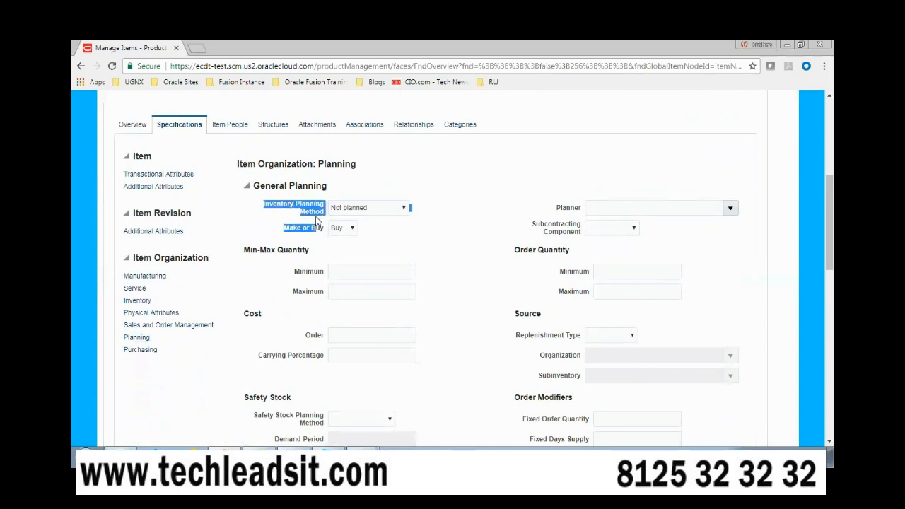
pyautogui.click(397, 222)
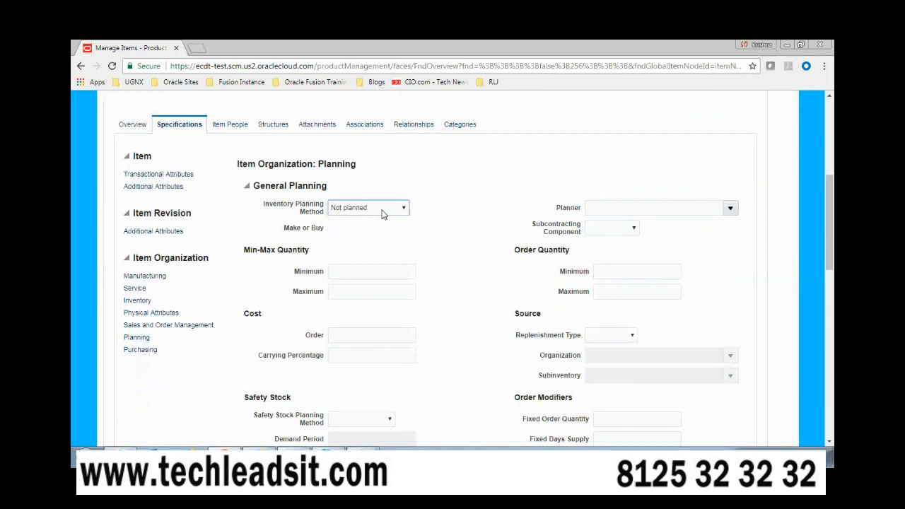
pyautogui.click(384, 210)
pyautogui.click(373, 221)
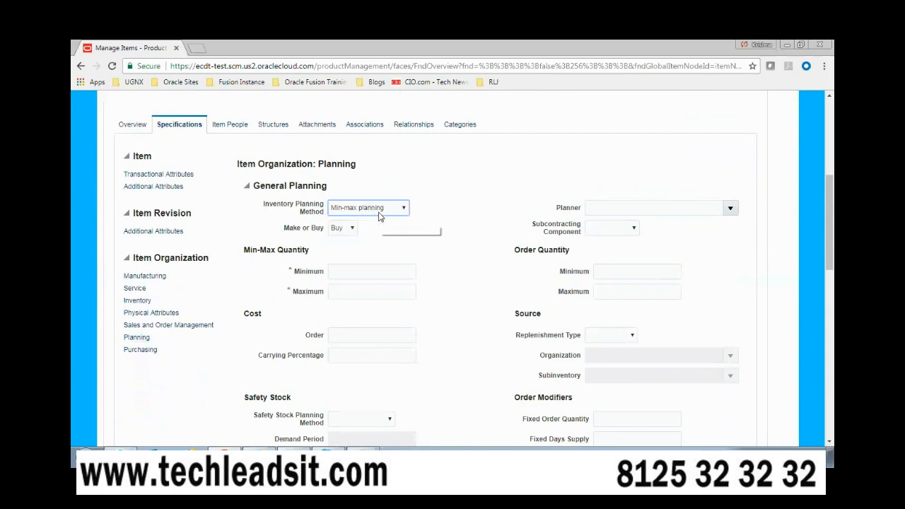
pyautogui.click(361, 271)
pyautogui.click(351, 292)
pyautogui.click(382, 271)
pyautogui.click(601, 272)
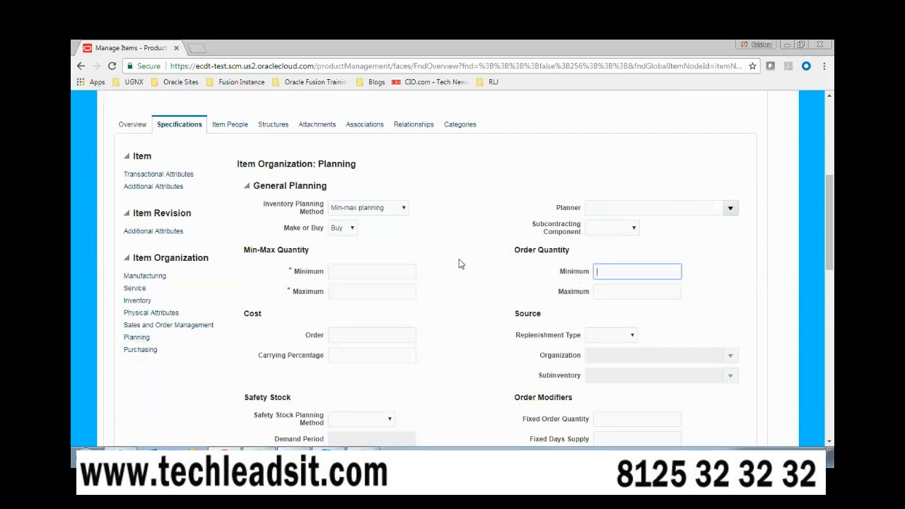
pyautogui.click(400, 208)
pyautogui.click(357, 228)
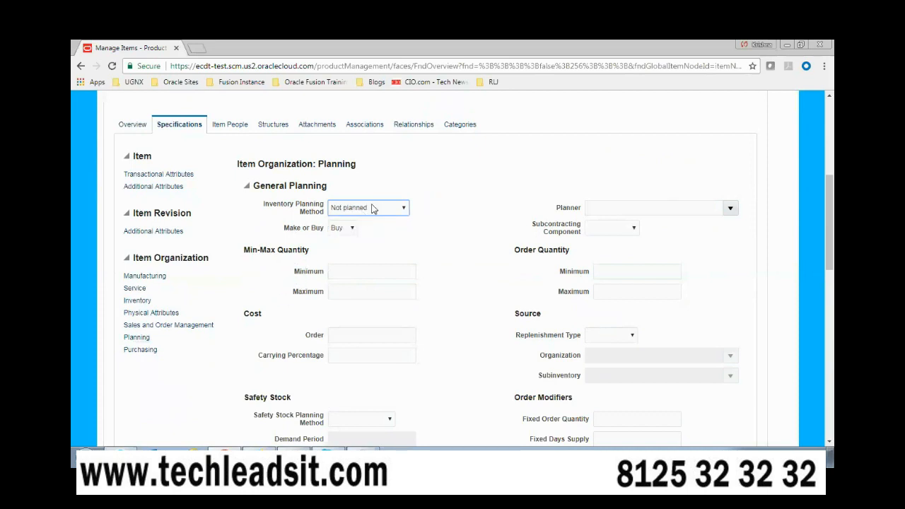
# Step: Set the item's Inventory Planning Method to Min-max planning
pyautogui.click(373, 209)
pyautogui.click(361, 221)
pyautogui.click(379, 268)
pyautogui.click(368, 286)
# Step: Set the Min-Max Quantity to a minimum of 12000 and a maximum of 22000
pyautogui.click(396, 273)
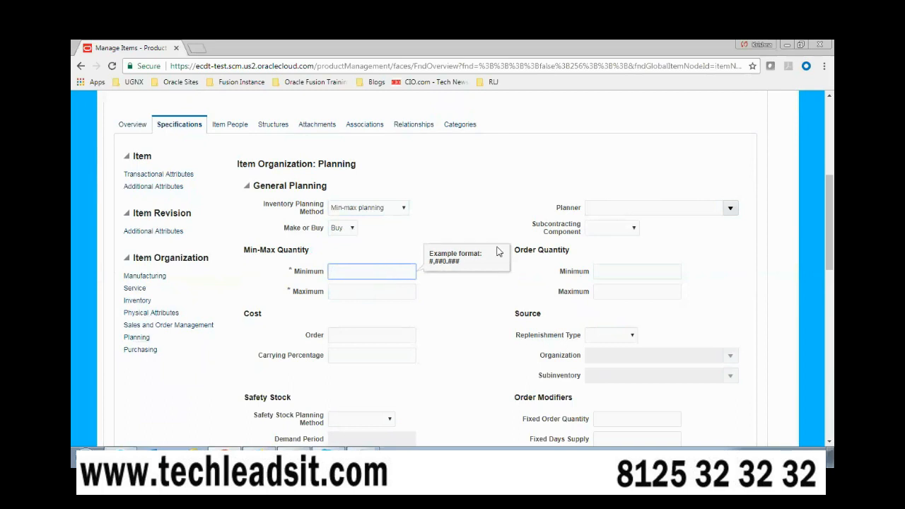
pyautogui.moveTo(830, 216); pyautogui.dragTo(830, 157)
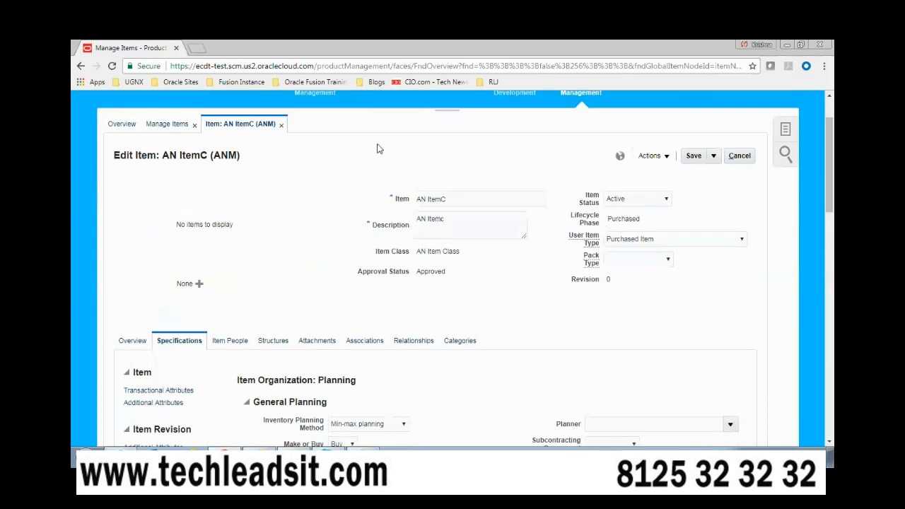
pyautogui.moveTo(830, 167); pyautogui.dragTo(830, 262)
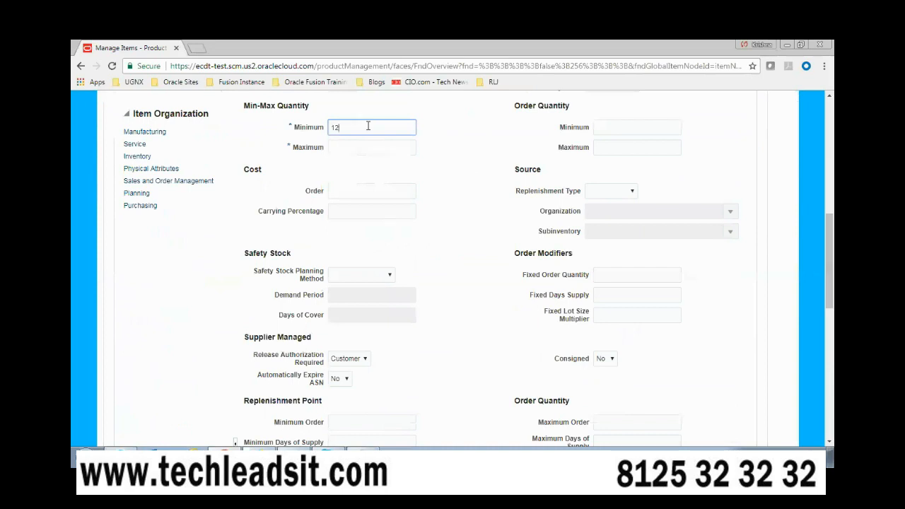
pyautogui.write('000')
pyautogui.click(353, 145)
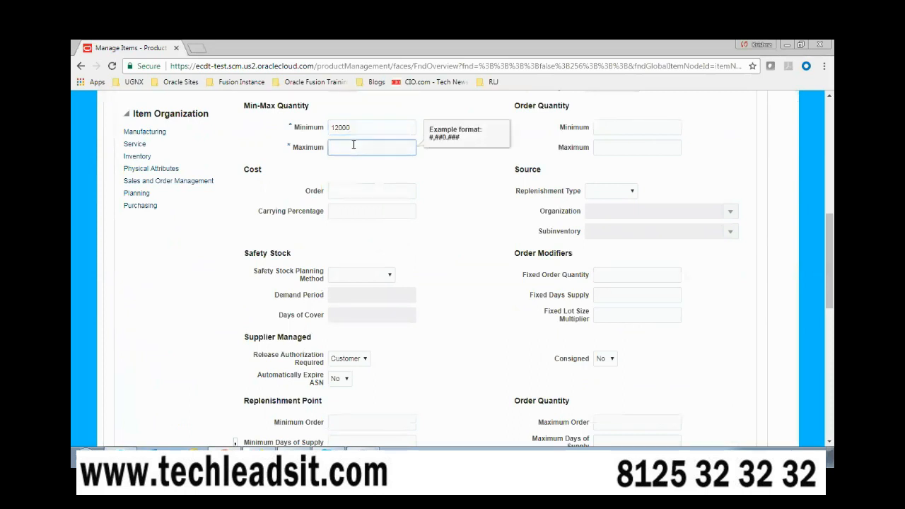
pyautogui.write('22000')
# Step: Set the Order Quantity under General Planning to a minimum of 0 and a maximum of 5000
pyautogui.click(599, 128)
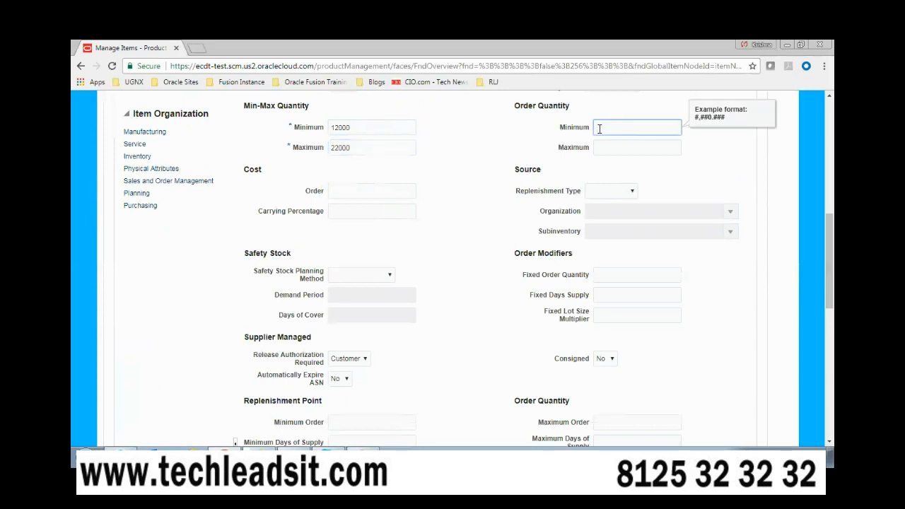
pyautogui.write('0')
pyautogui.press('Tab')
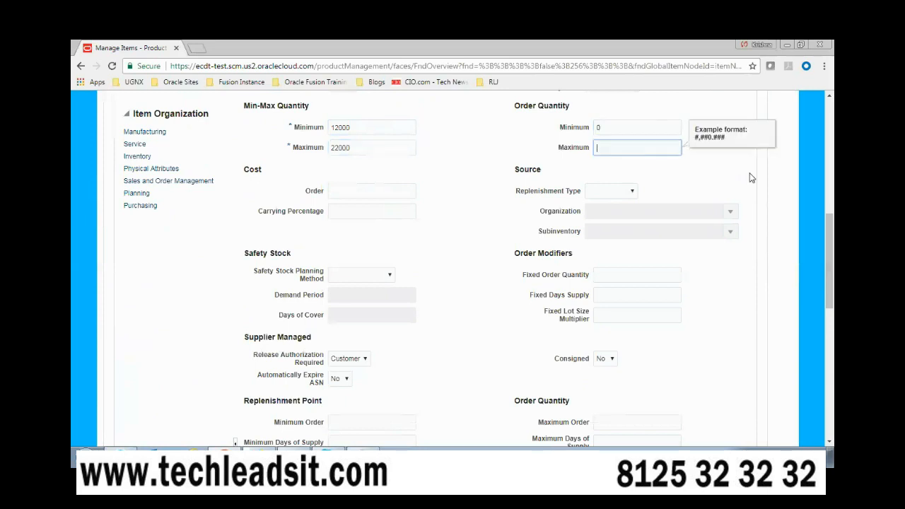
pyautogui.write('5000')
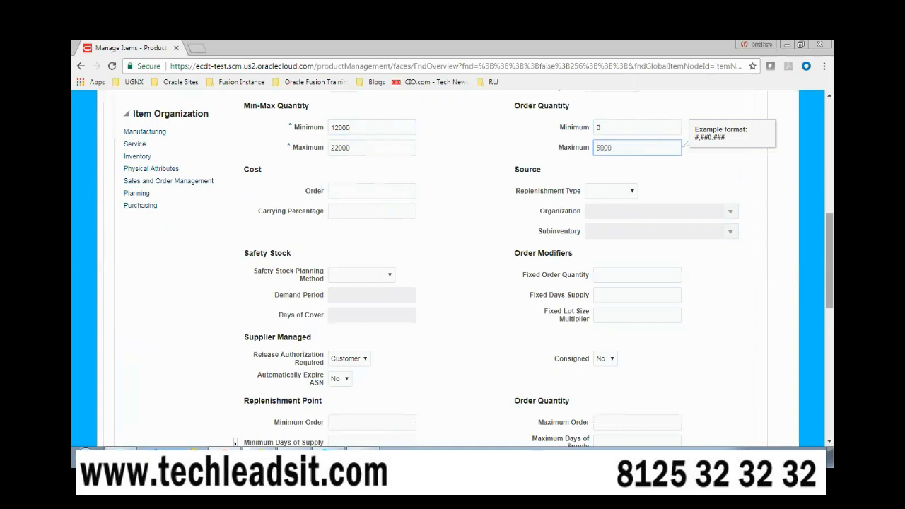
# Step: Set the source Replenishment Type to Supplier
pyautogui.scroll(1, 632, 241)
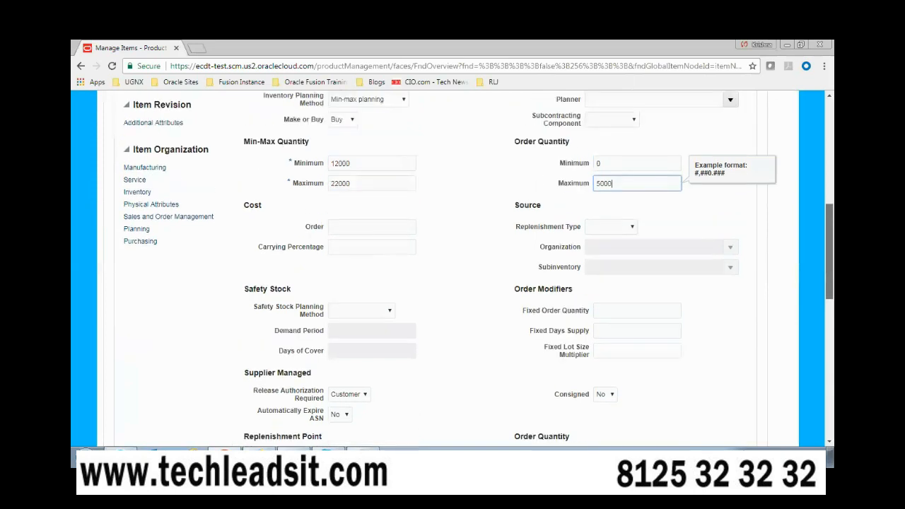
pyautogui.click(612, 258)
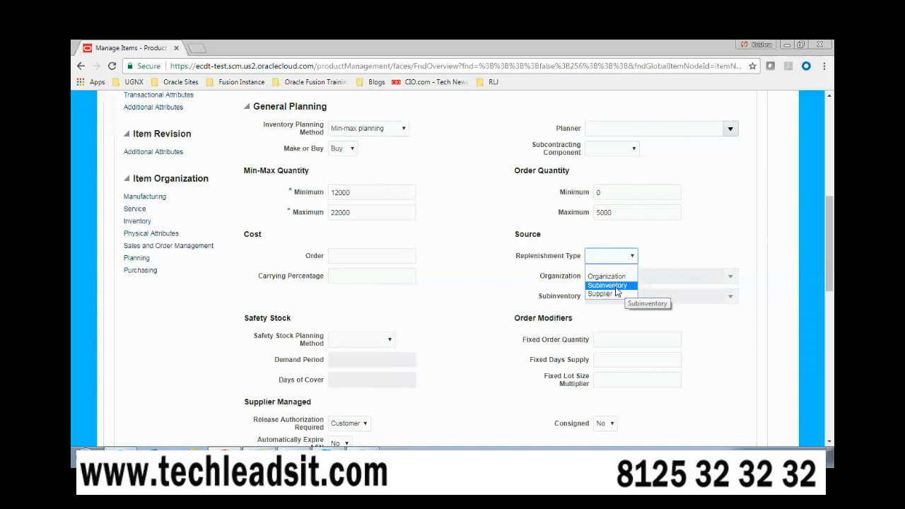
pyautogui.click(524, 270)
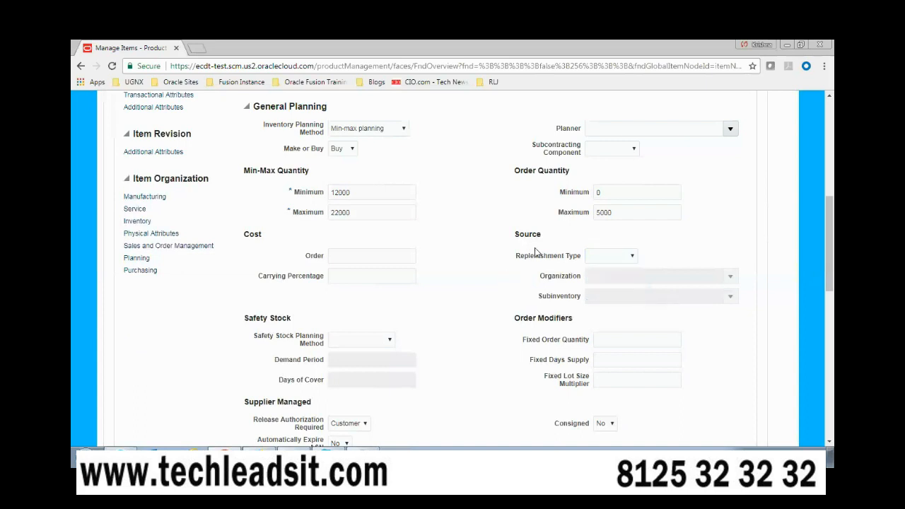
pyautogui.moveTo(524, 259); pyautogui.dragTo(595, 266)
pyautogui.click(729, 250)
pyautogui.scroll(1, 677, 303)
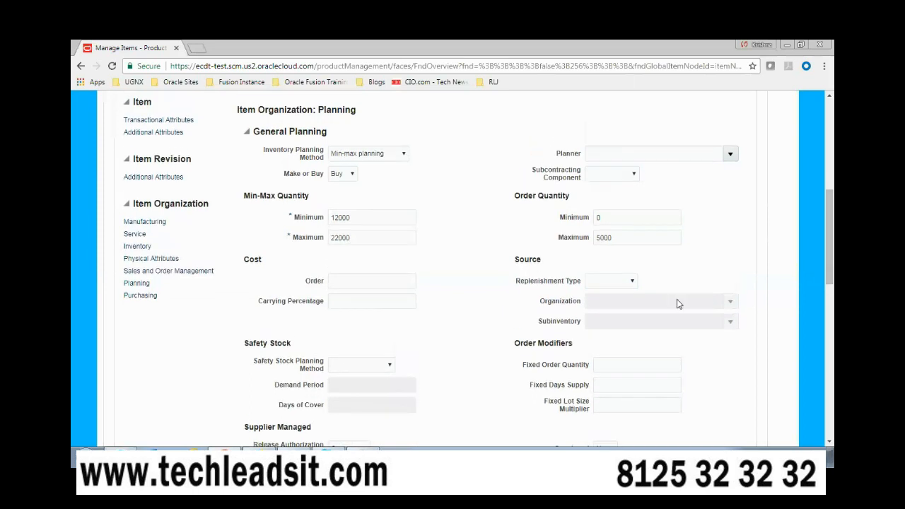
pyautogui.click(617, 283)
pyautogui.click(606, 319)
pyautogui.moveTo(830, 264)
pyautogui.mouseDown()
pyautogui.moveTo(830, 182)
pyautogui.moveTo(830, 254)
pyautogui.mouseUp()
pyautogui.moveTo(265, 129); pyautogui.dragTo(305, 134)
pyautogui.click(304, 141)
pyautogui.moveTo(287, 130); pyautogui.dragTo(315, 130)
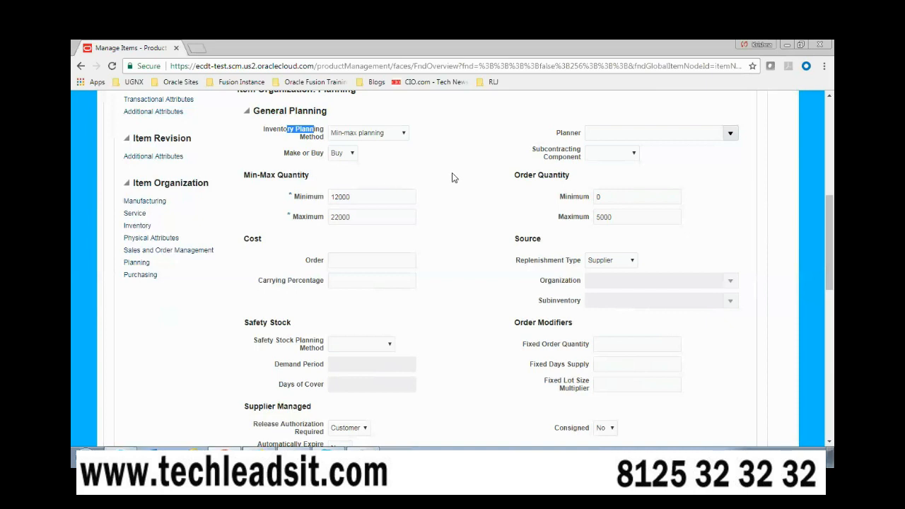
pyautogui.click(292, 134)
pyautogui.moveTo(269, 130); pyautogui.dragTo(320, 137)
pyautogui.click(439, 162)
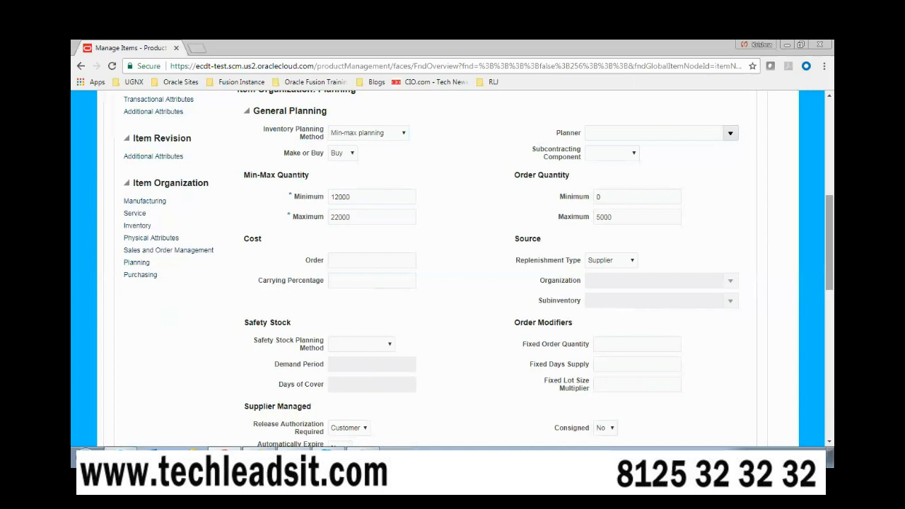
# Step: Save the planning changes made to AN ItemC
pyautogui.moveTo(830, 243); pyautogui.dragTo(830, 173)
pyautogui.click(694, 137)
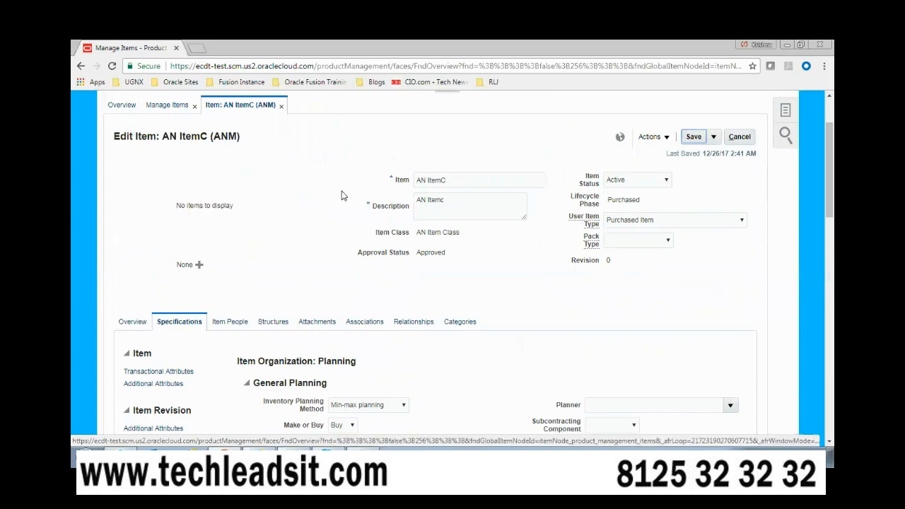
# Step: Review the User Item Type and General Planning values of AN ItemC, keeping Make or Buy set to Buy
pyautogui.moveTo(830, 170); pyautogui.dragTo(830, 198)
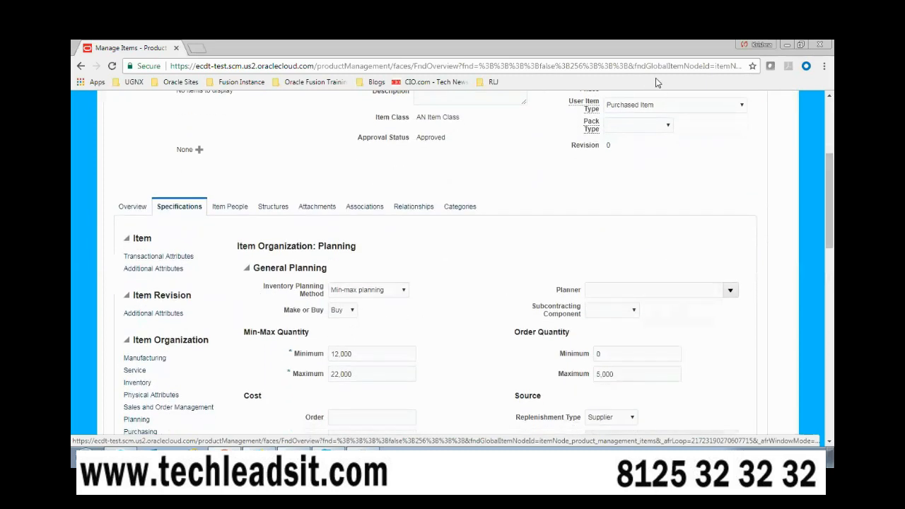
pyautogui.moveTo(571, 107); pyautogui.dragTo(591, 108)
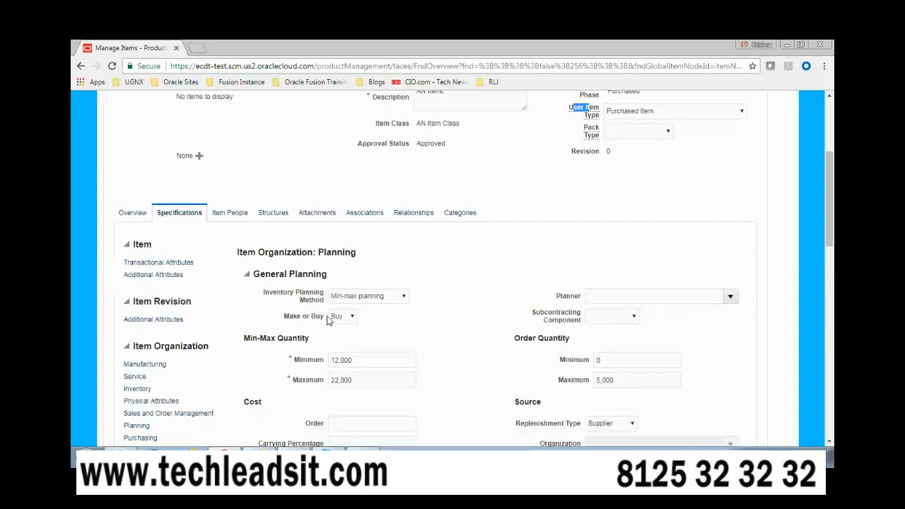
pyautogui.moveTo(288, 321); pyautogui.dragTo(320, 320)
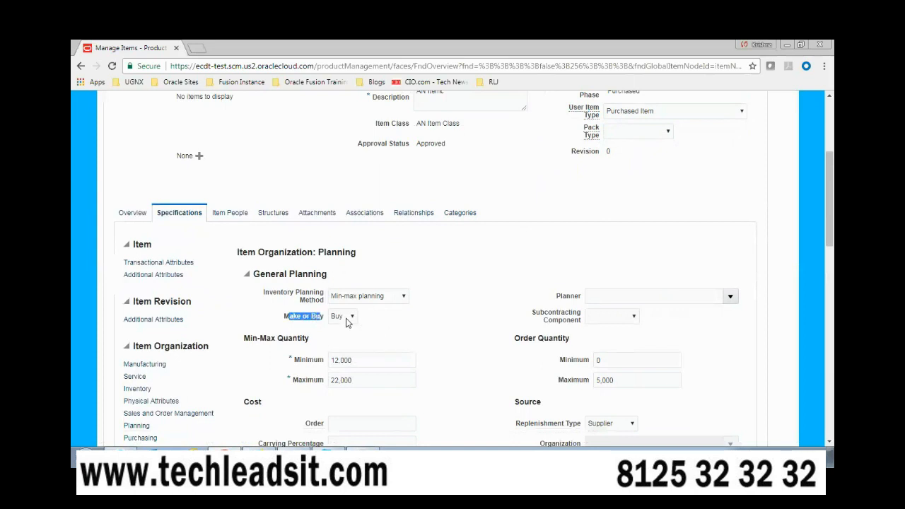
pyautogui.click(347, 318)
pyautogui.click(397, 322)
pyautogui.click(457, 97)
pyautogui.hotkey('ctrl', 'a')
pyautogui.click(349, 317)
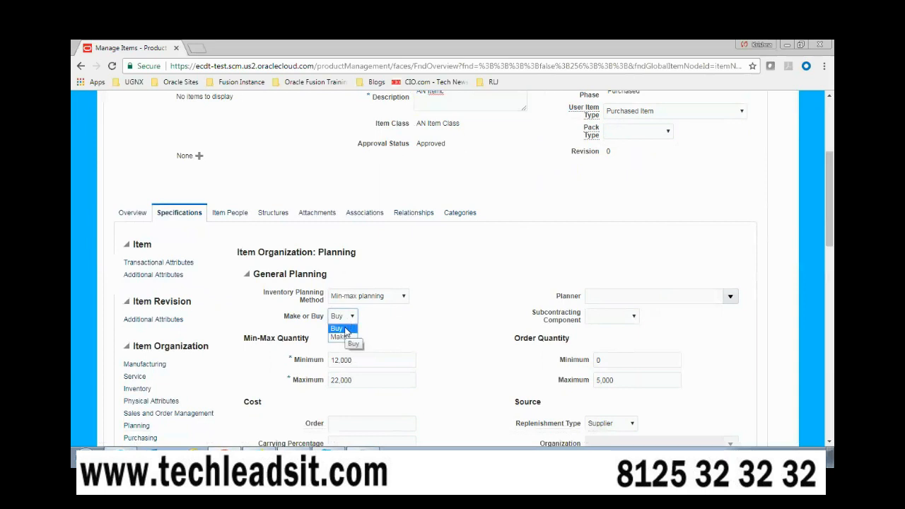
pyautogui.click(345, 329)
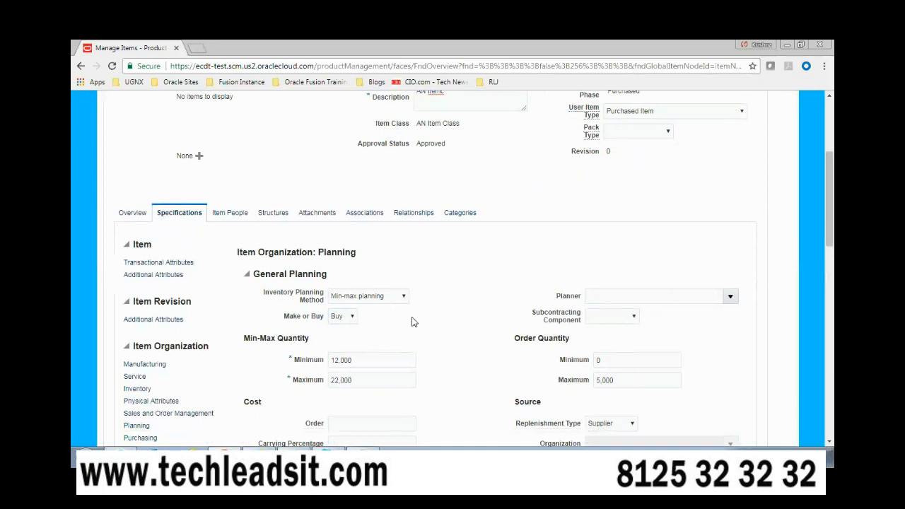
# Step: Save and close the AN ItemC record for organization ANM
pyautogui.scroll(5, 761, 214)
pyautogui.click(714, 222)
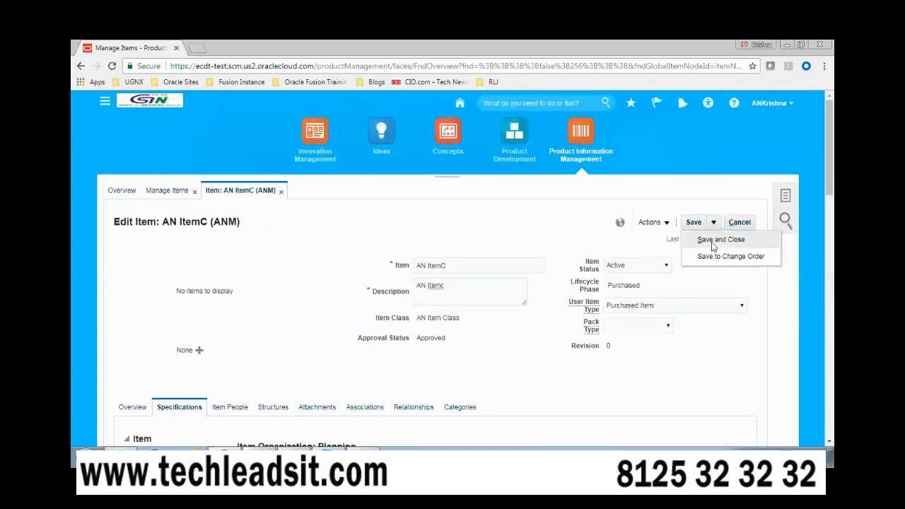
pyautogui.click(714, 243)
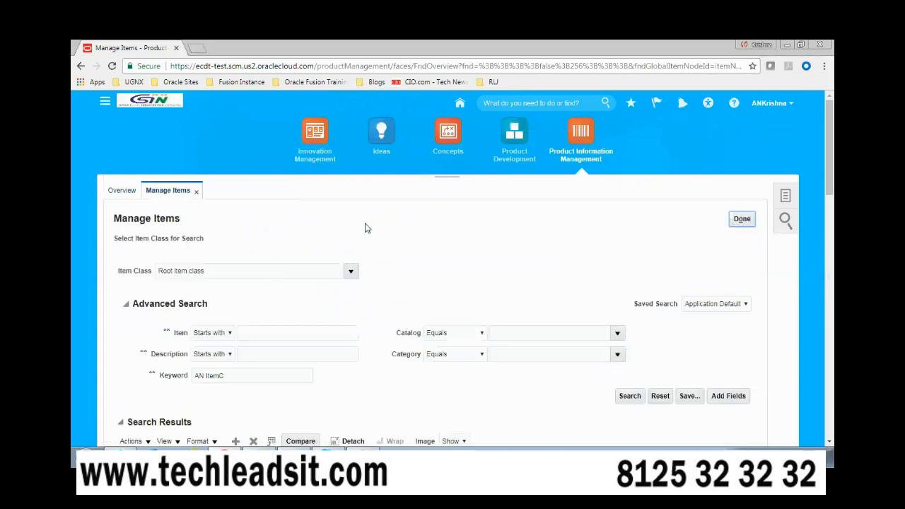
# Step: Open the AN ItemC record of organization ANH from the item search results
pyautogui.scroll(-3, 377, 218)
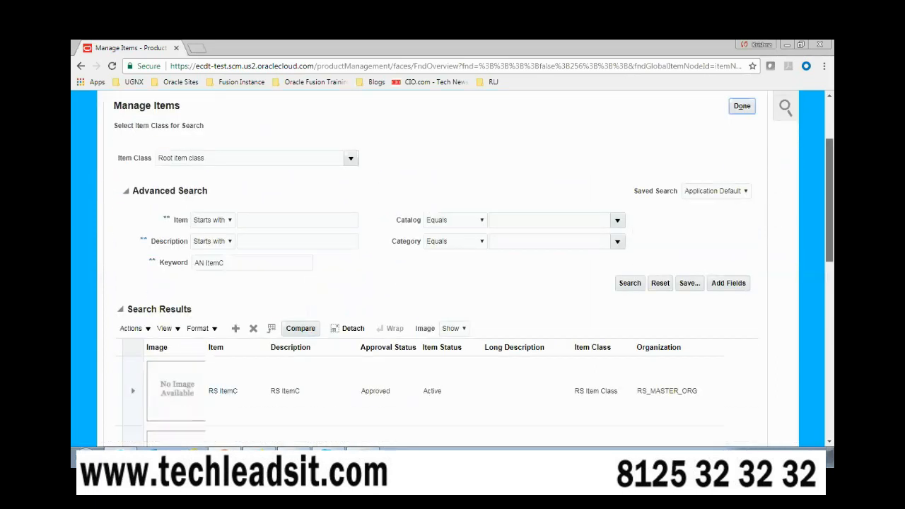
pyautogui.scroll(-5, 424, 269)
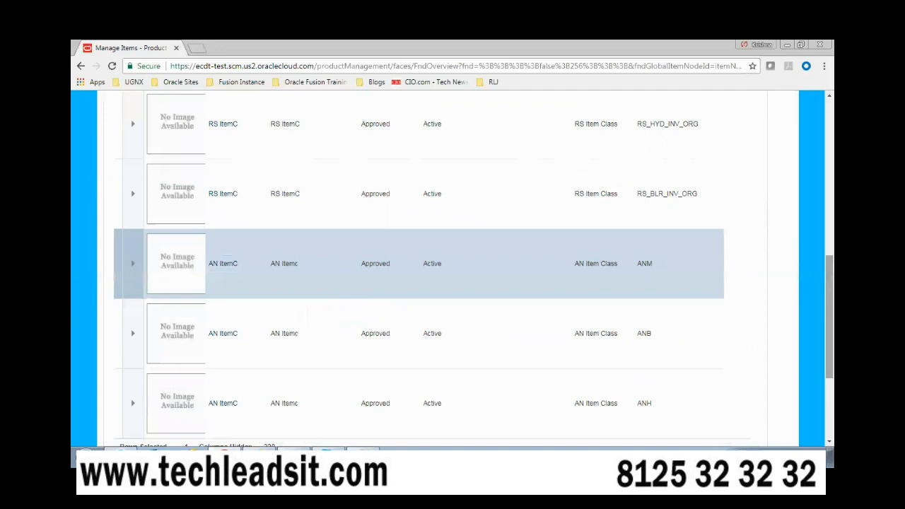
pyautogui.scroll(-1, 398, 289)
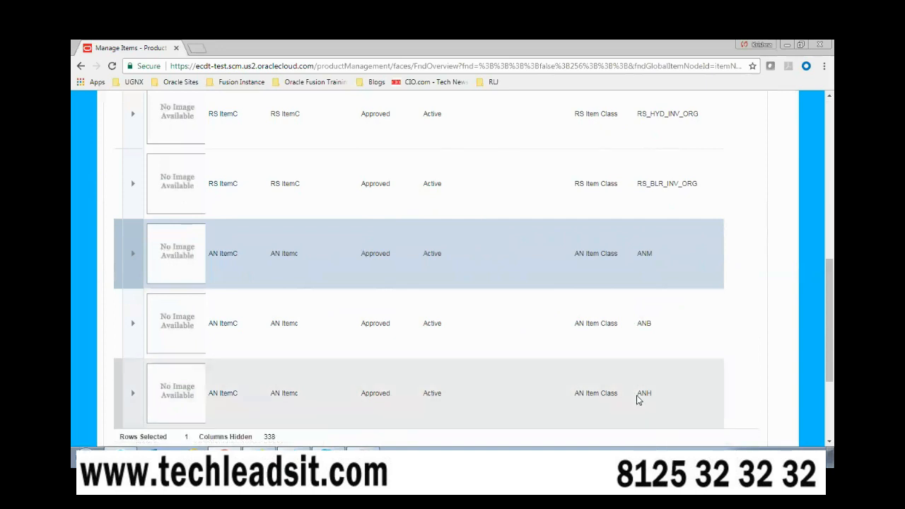
pyautogui.click(225, 397)
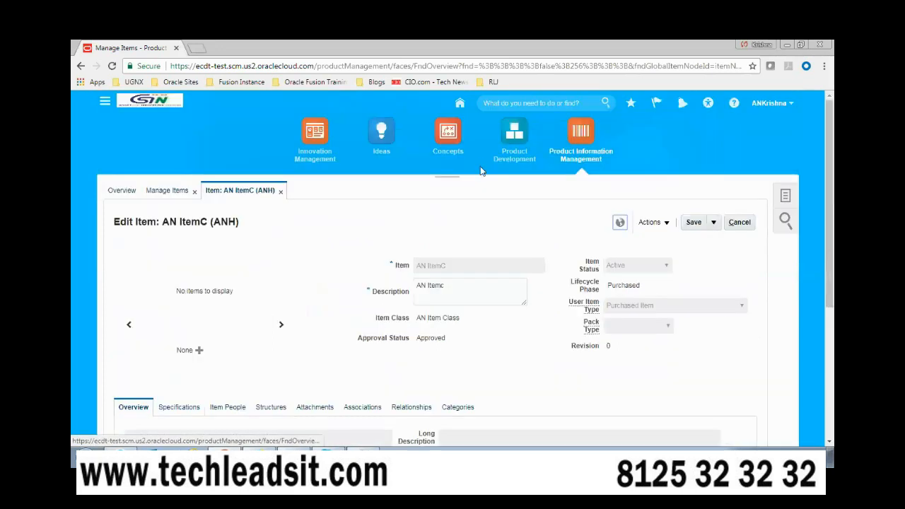
# Step: Check the Planning specifications of AN ItemC in organization ANH
pyautogui.moveTo(829, 181); pyautogui.dragTo(830, 251)
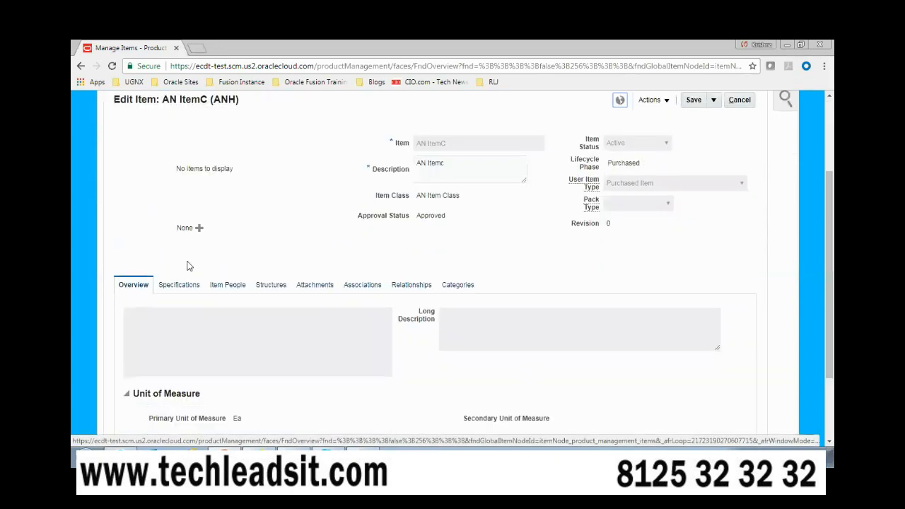
pyautogui.click(173, 287)
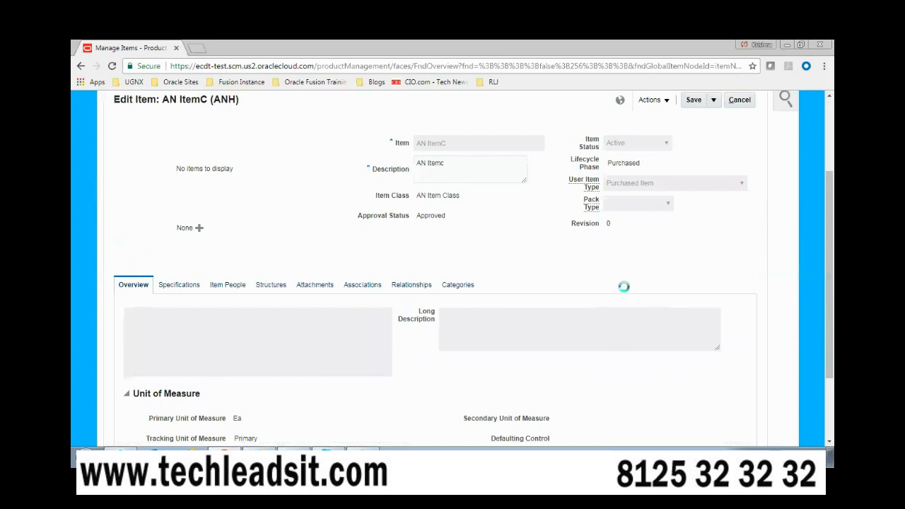
pyautogui.moveTo(829, 237); pyautogui.dragTo(830, 302)
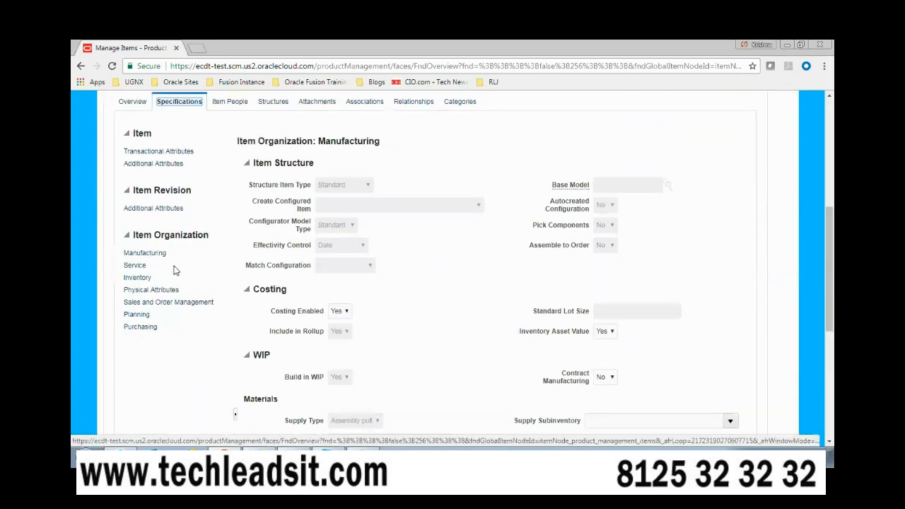
pyautogui.click(137, 315)
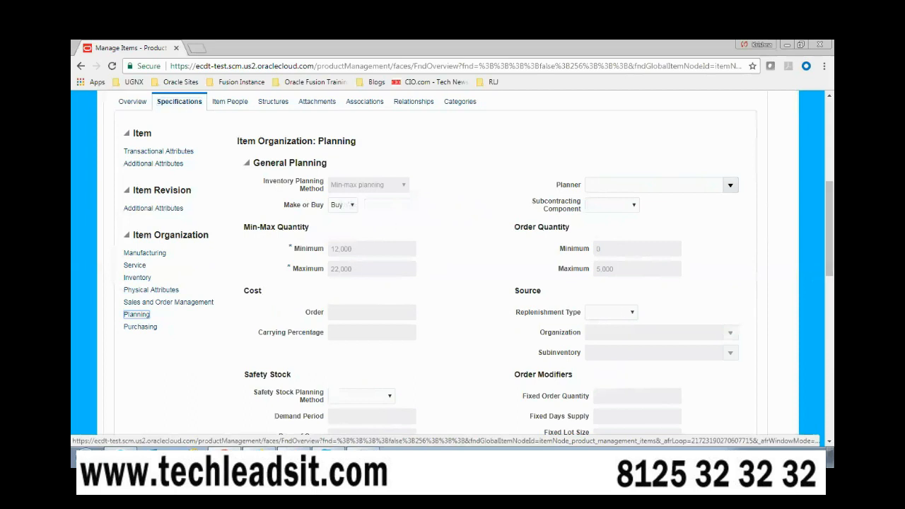
pyautogui.scroll(5, 535, 164)
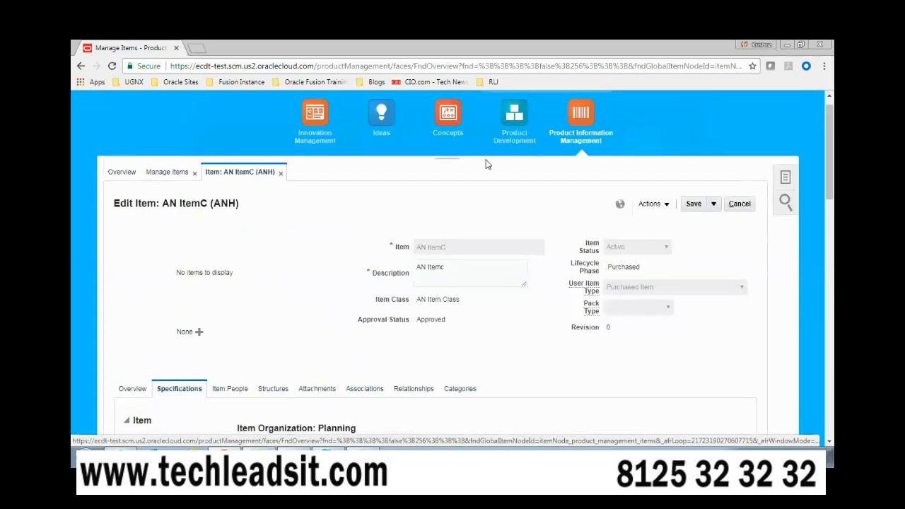
# Step: Switch to the Firefox window showing Counts and open the Scheduled Processes work area
pyautogui.click(225, 456)
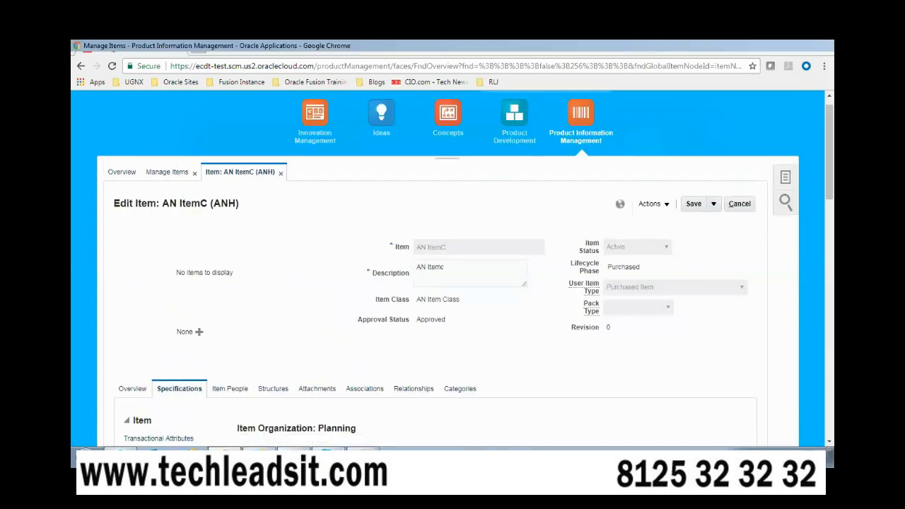
pyautogui.click(259, 457)
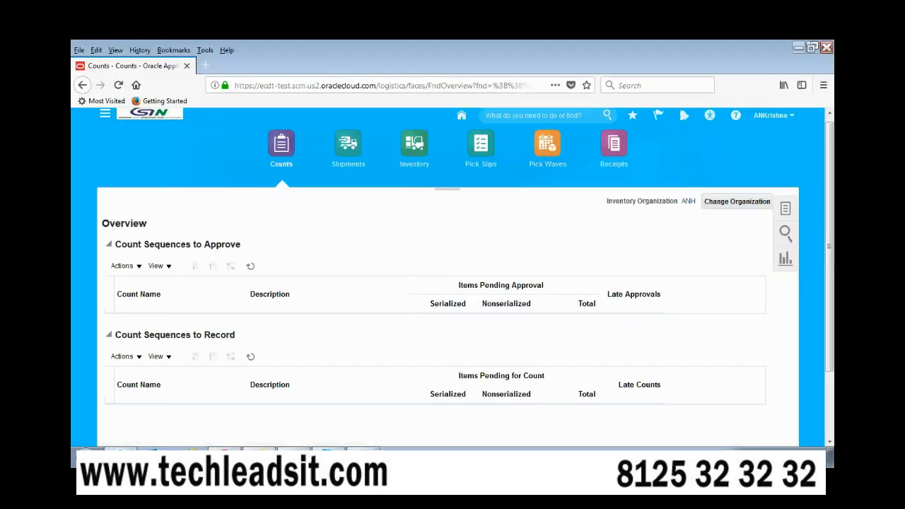
pyautogui.click(104, 116)
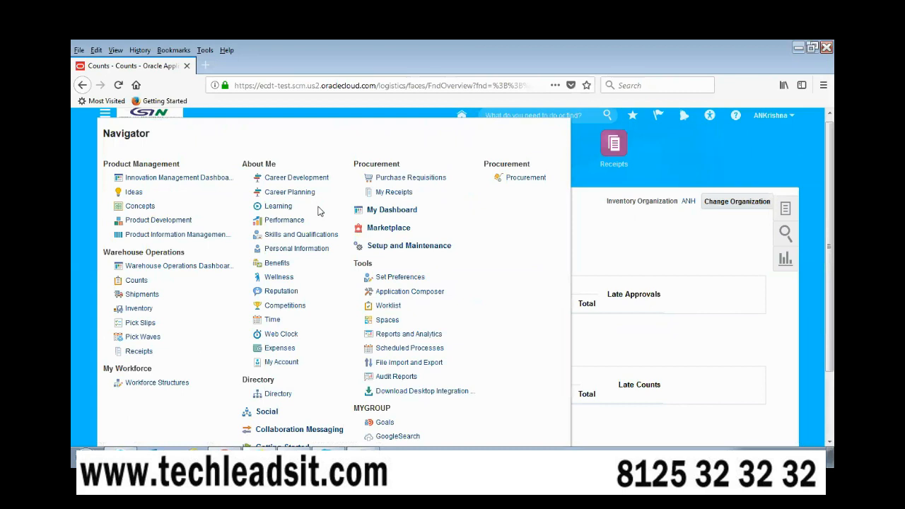
pyautogui.click(406, 349)
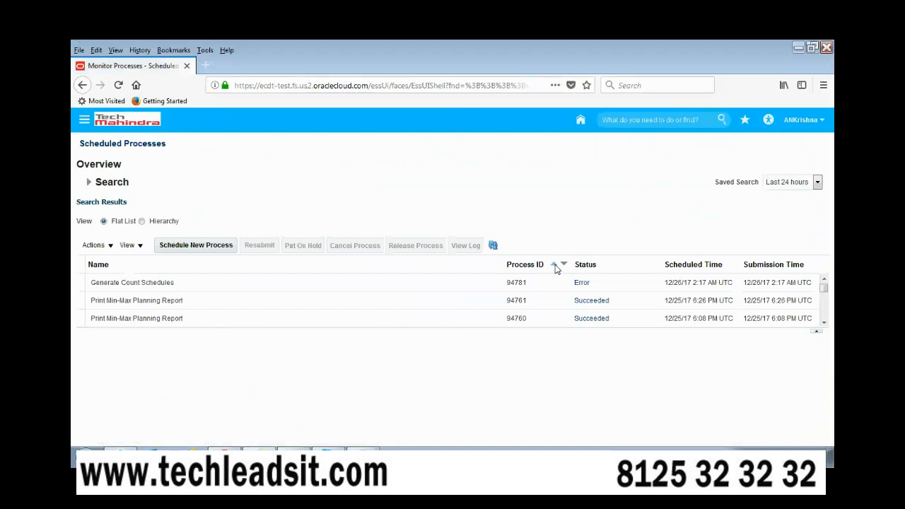
# Step: Start scheduling a new job, finding the name with Print% and choosing Print Min-Max Planning Report
pyautogui.click(198, 247)
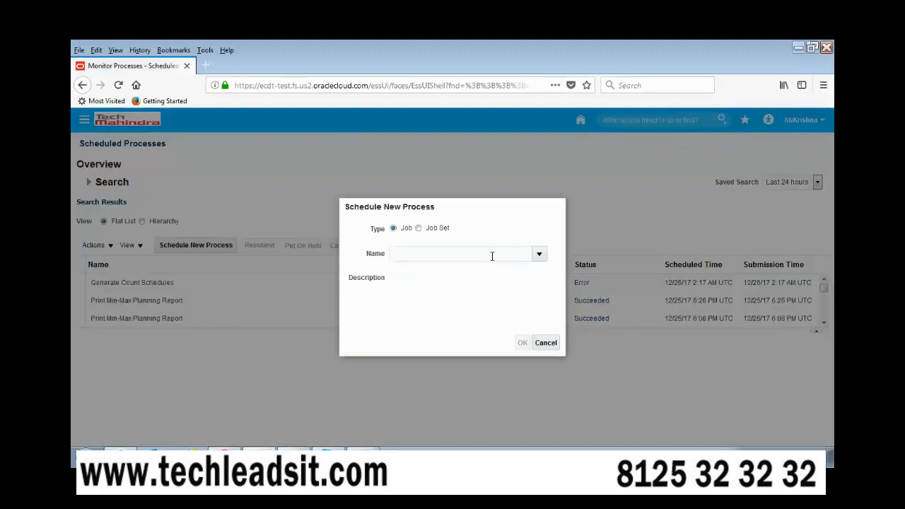
pyautogui.write('Print%')
pyautogui.press('Tab')
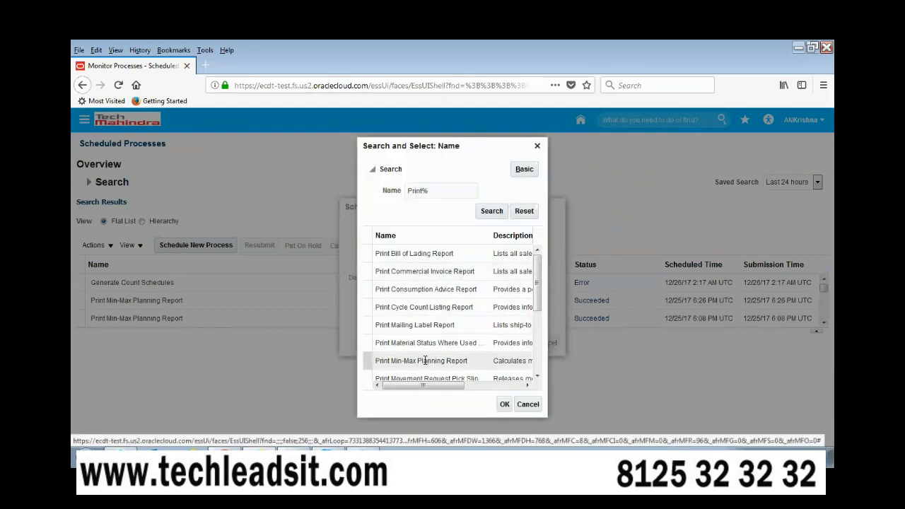
pyautogui.scroll(-1, 537, 295)
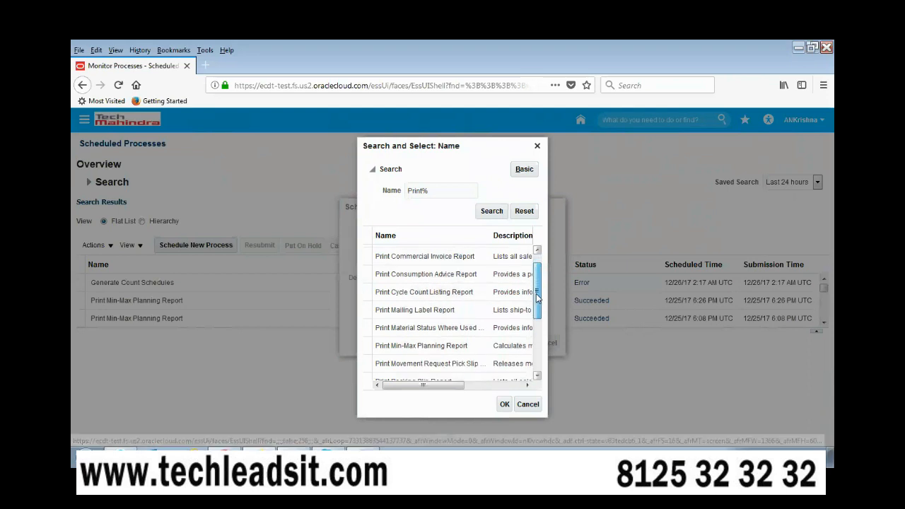
pyautogui.click(430, 344)
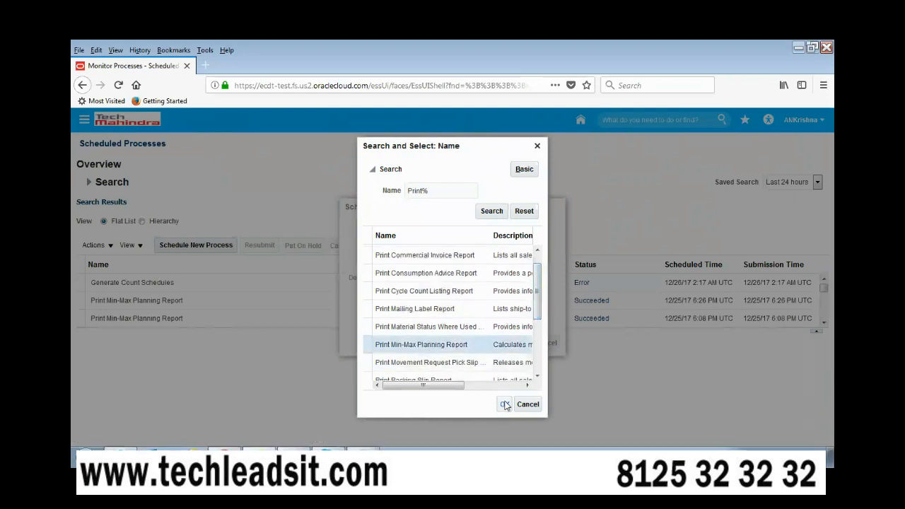
pyautogui.click(504, 404)
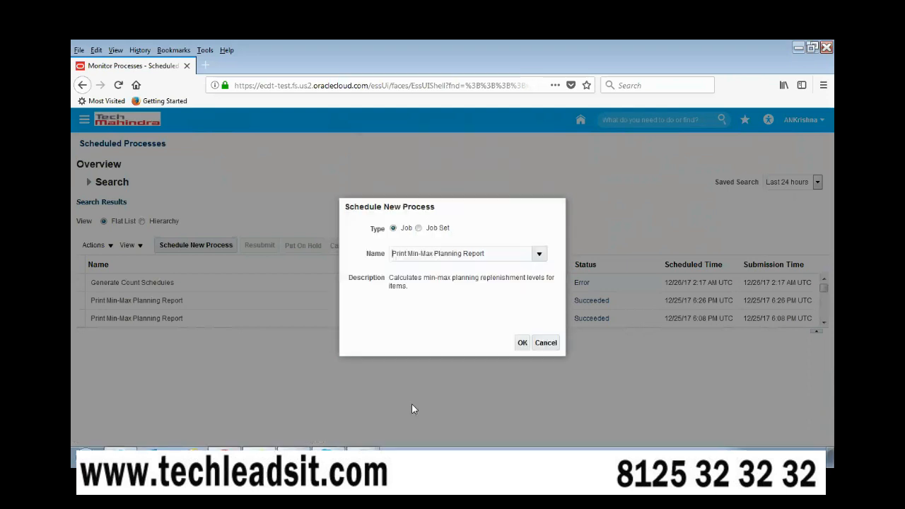
pyautogui.tripleClick(487, 253)
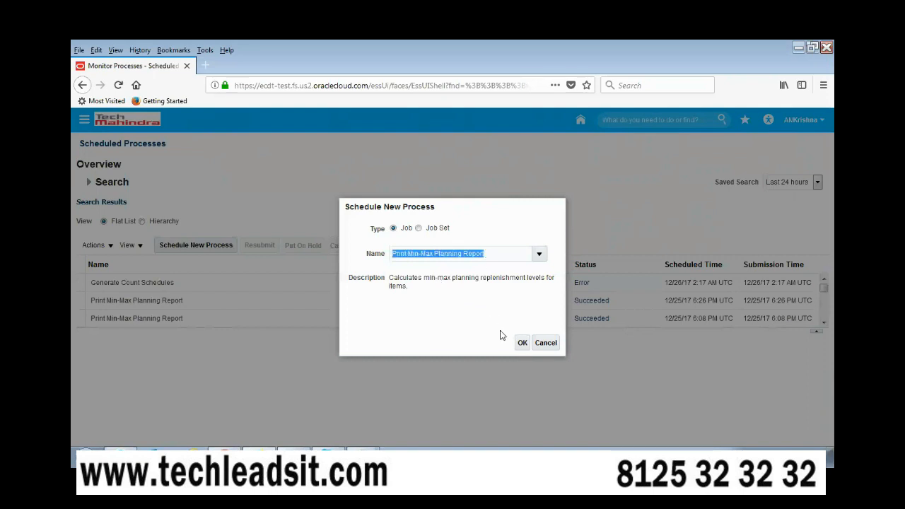
pyautogui.click(522, 343)
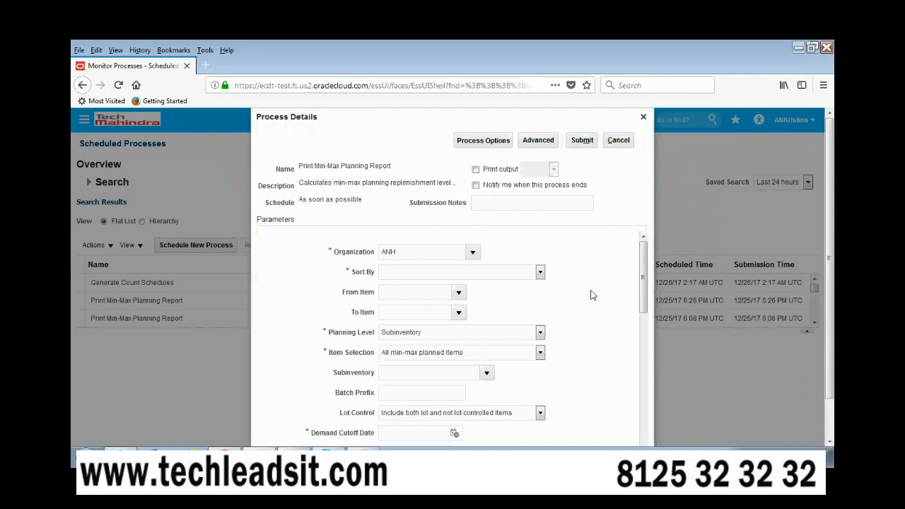
# Step: Set the report's Sort By parameter to Inventory item and its From Item to AN ItemC
pyautogui.click(542, 275)
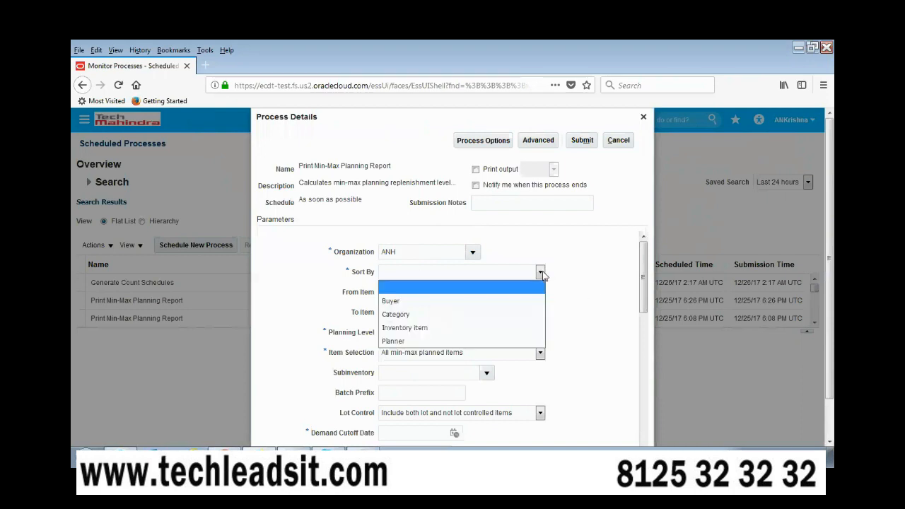
pyautogui.click(486, 326)
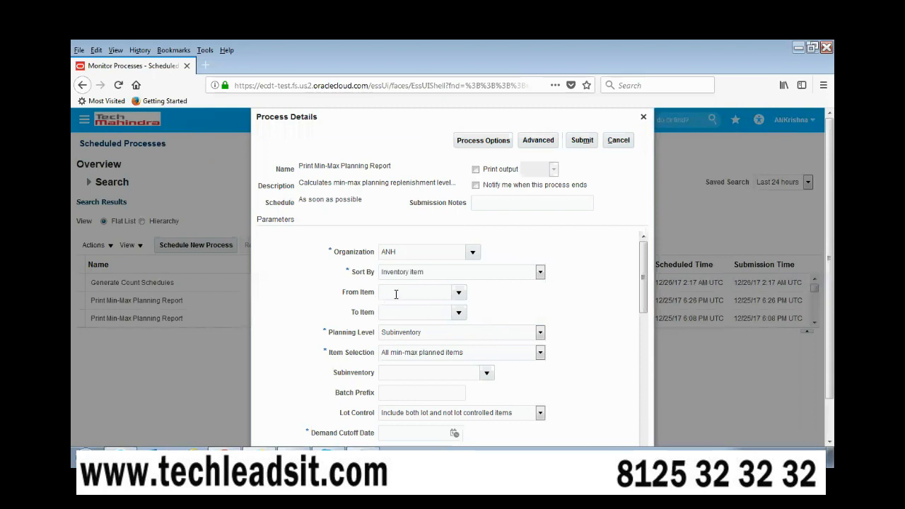
pyautogui.write('ANH ItemC')
pyautogui.tripleClick(430, 289)
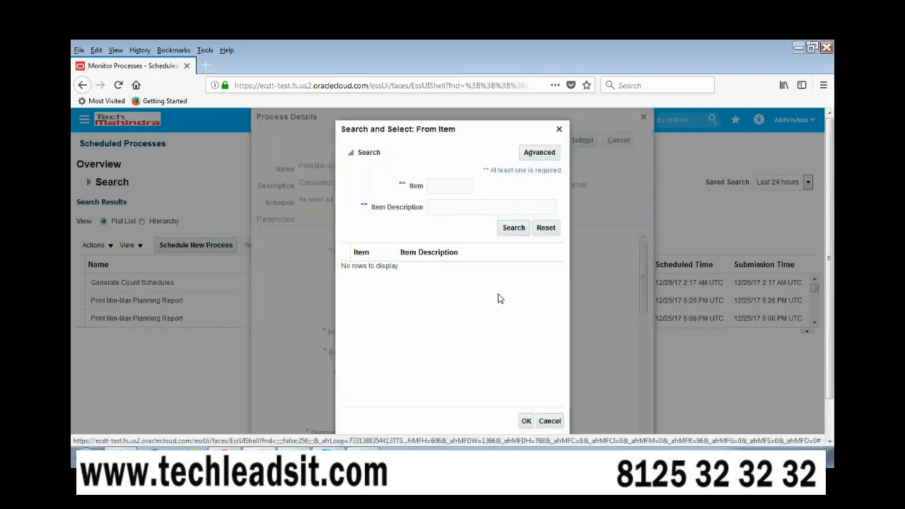
pyautogui.click(558, 420)
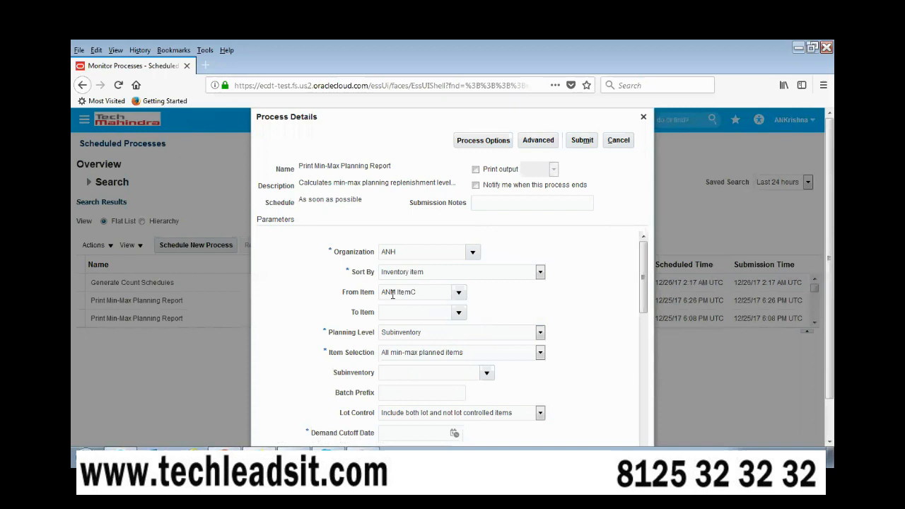
pyautogui.press('Tab')
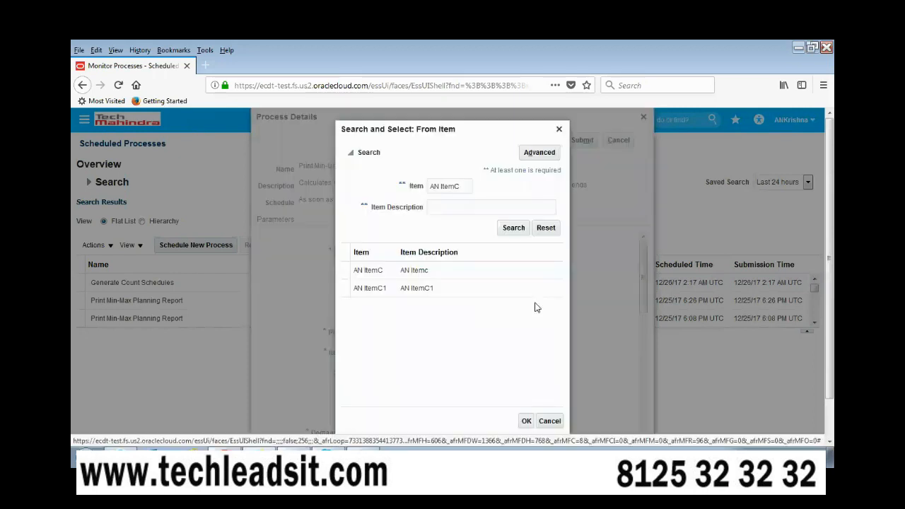
pyautogui.click(526, 420)
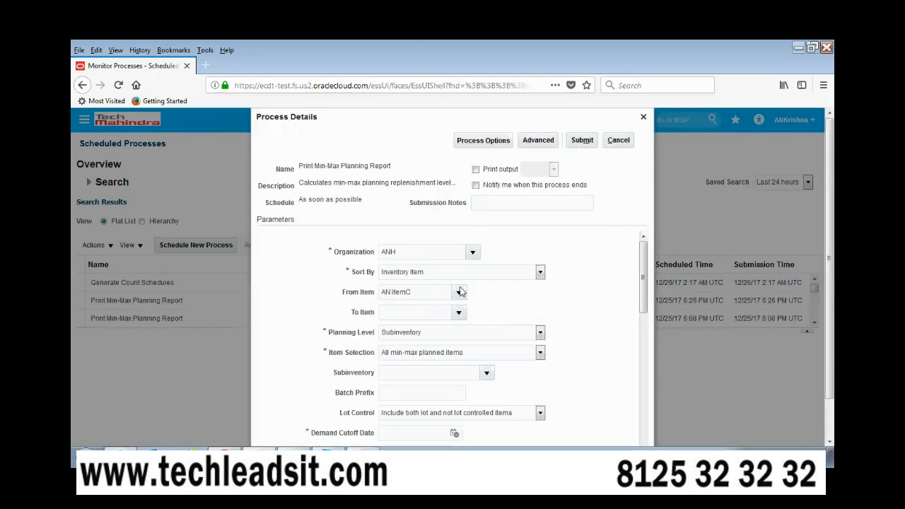
# Step: Copy the From Item value AN ItemC into the To Item parameter
pyautogui.tripleClick(424, 294)
pyautogui.hotkey('ctrl', 'c')
pyautogui.press('Tab')
pyautogui.hotkey('ctrl', 'v')
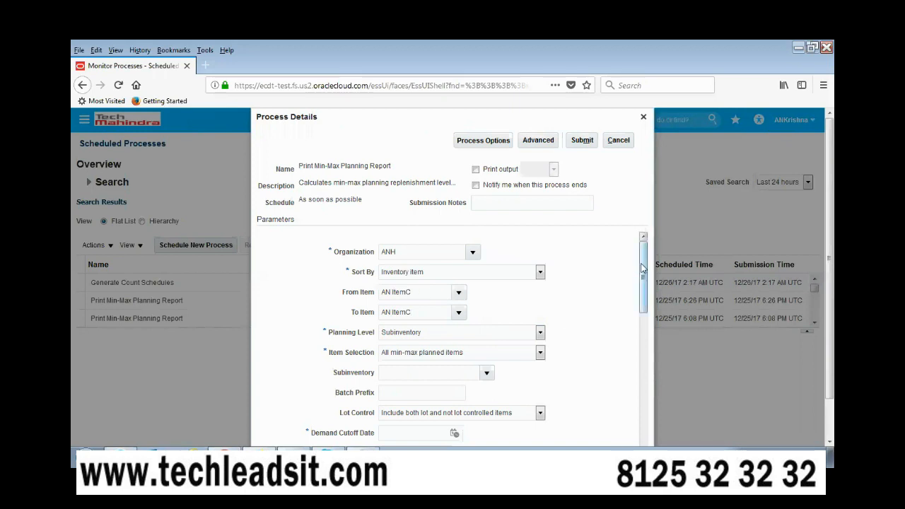
# Step: Set the report's Planning Level to Organization
pyautogui.scroll(-1, 636, 283)
pyautogui.click(542, 291)
pyautogui.click(453, 308)
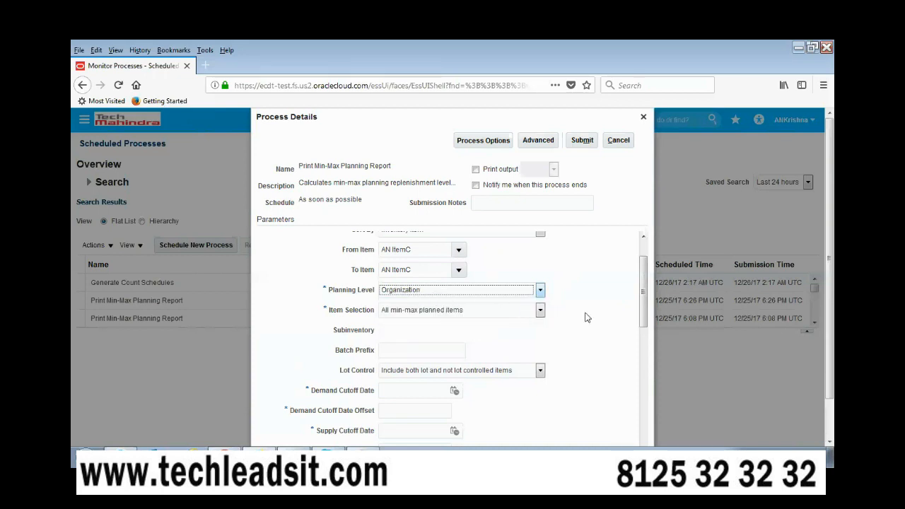
# Step: Set the report's Item Selection parameter to Items under minimum quantity
pyautogui.click(540, 311)
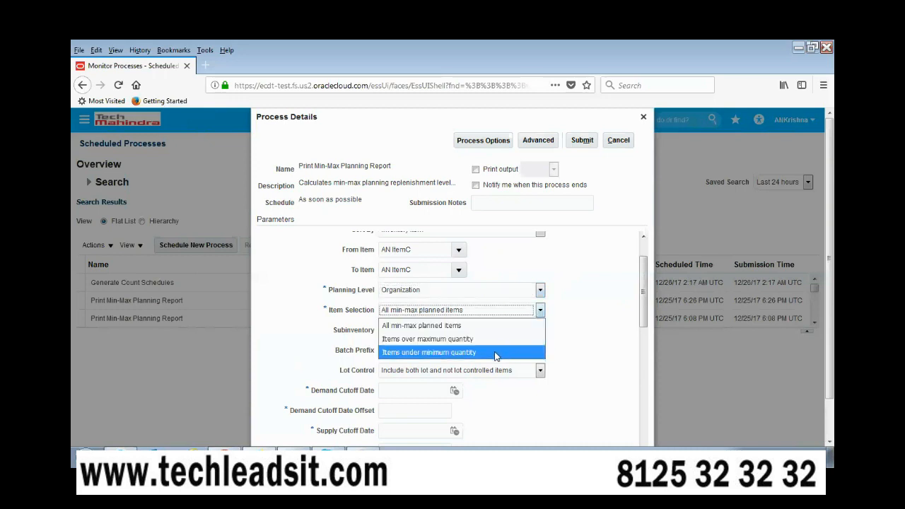
pyautogui.click(436, 354)
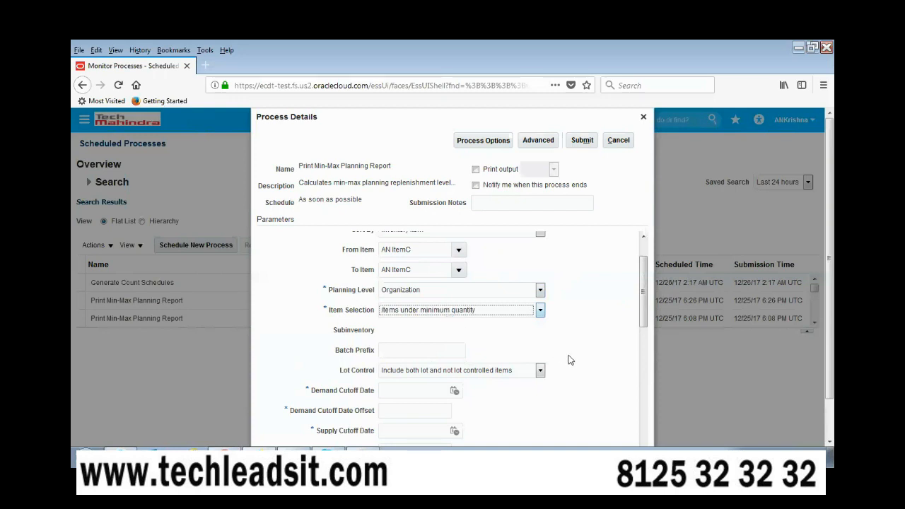
# Step: Examine the Demand and Supply Cutoff Date parameters against the on order and demand terms of the availability formula in the Notepad notes
pyautogui.scroll(-1, 644, 283)
pyautogui.scroll(-1, 644, 284)
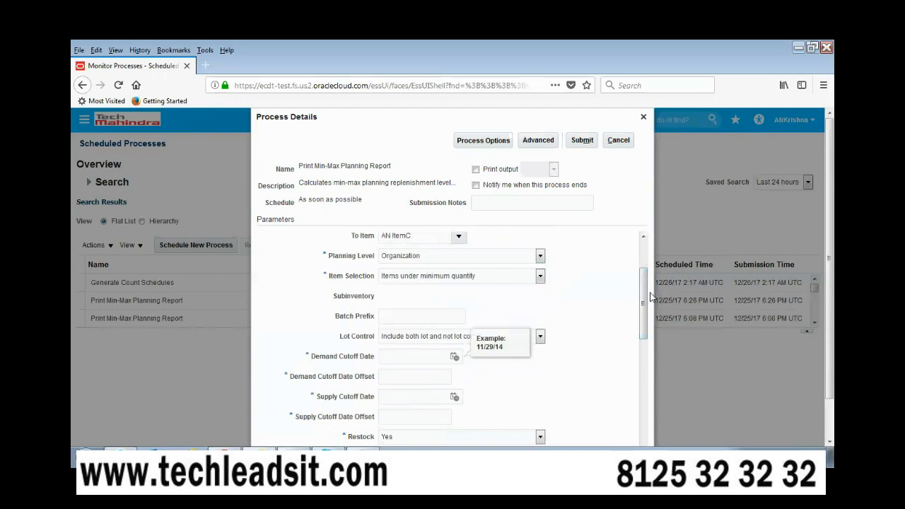
pyautogui.scroll(-2, 645, 304)
pyautogui.click(398, 324)
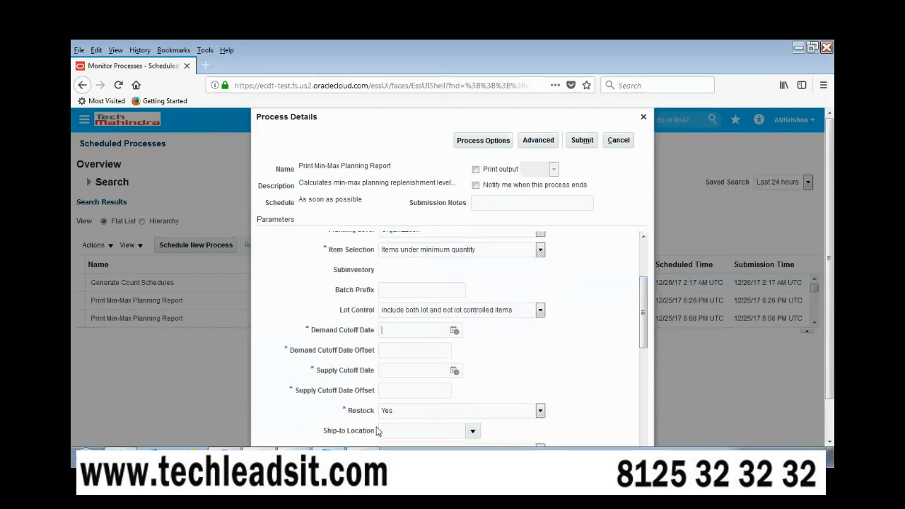
pyautogui.click(367, 456)
pyautogui.moveTo(254, 165); pyautogui.dragTo(380, 164)
pyautogui.click(335, 164)
pyautogui.hotkey('alt', 'Tab')
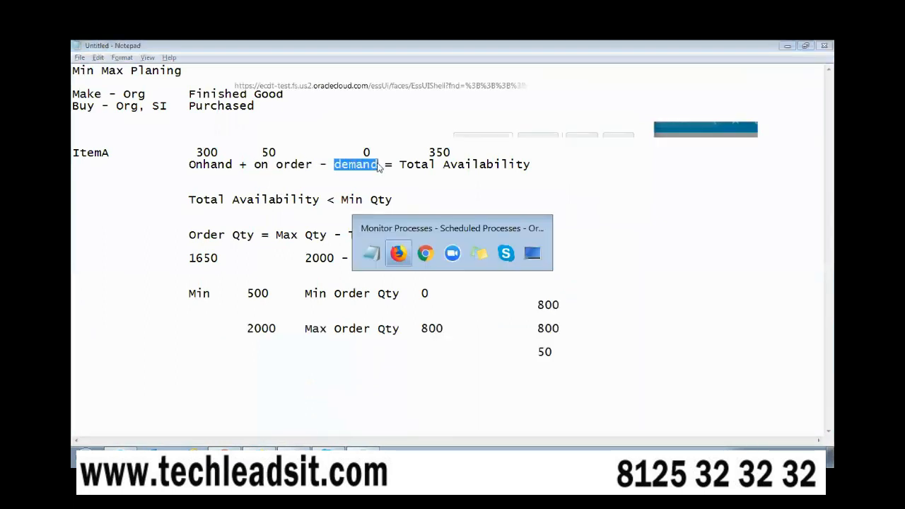
pyautogui.moveTo(338, 330); pyautogui.dragTo(364, 330)
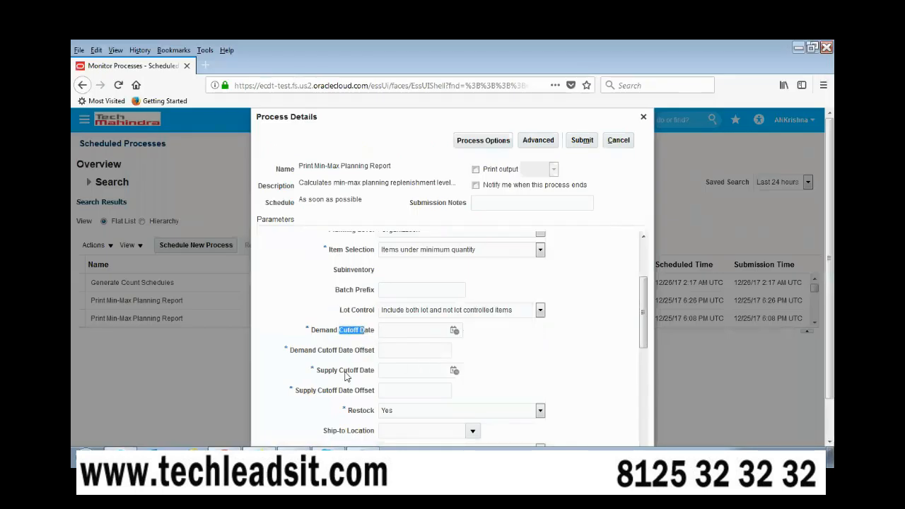
pyautogui.moveTo(340, 370); pyautogui.dragTo(375, 374)
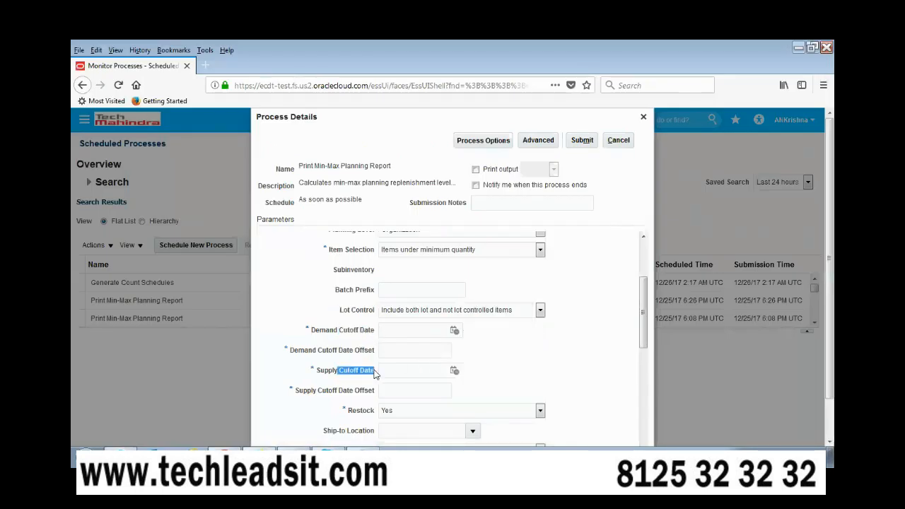
# Step: Set the Demand Cutoff Date to 12/26/17 with a Demand Cutoff Date Offset of 1
pyautogui.click(455, 330)
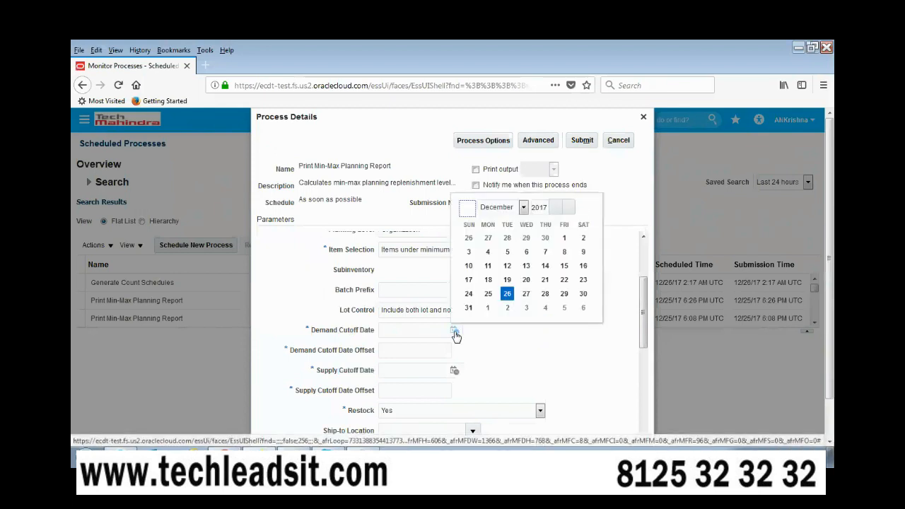
pyautogui.click(507, 293)
pyautogui.write('1')
pyautogui.press('Tab')
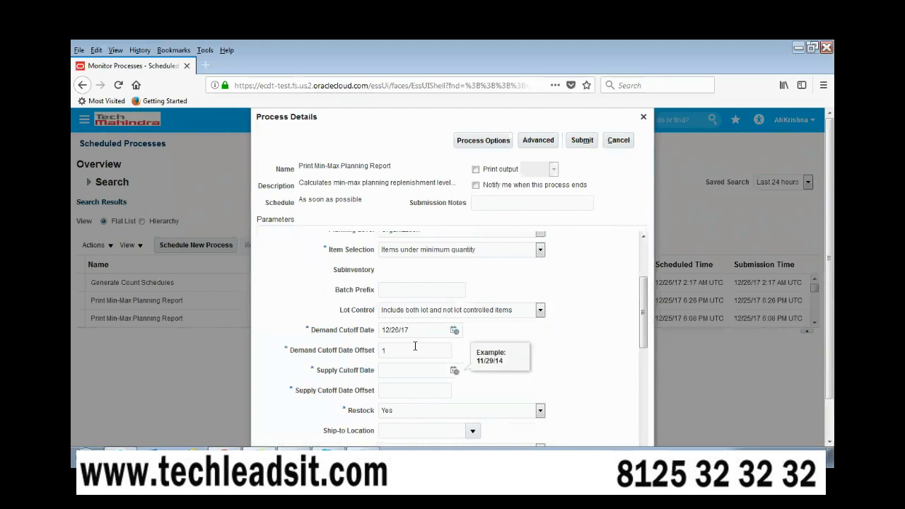
# Step: Set the Supply Cutoff Date to 12/26/17 with a Supply Cutoff Date Offset of 1
pyautogui.click(454, 373)
pyautogui.click(505, 332)
pyautogui.click(413, 390)
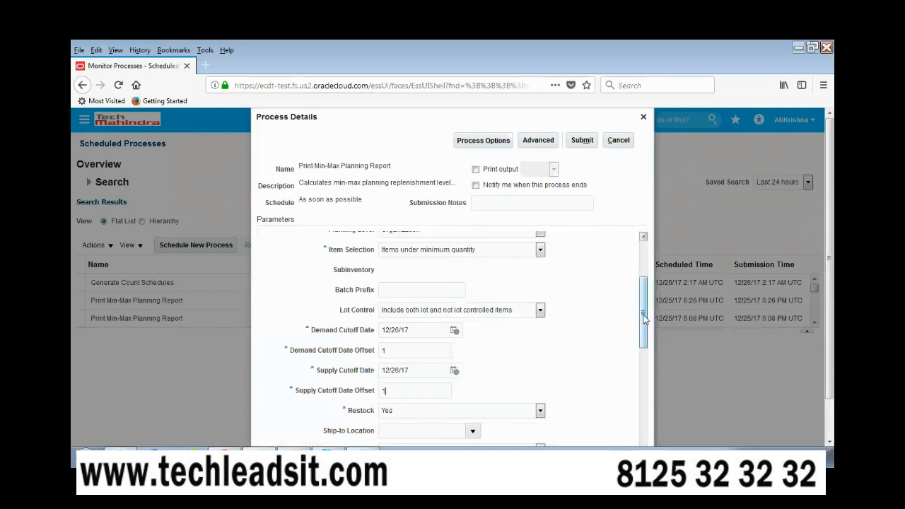
# Step: Choose Yes for the report's Restock parameter
pyautogui.scroll(-2, 640, 297)
pyautogui.click(424, 346)
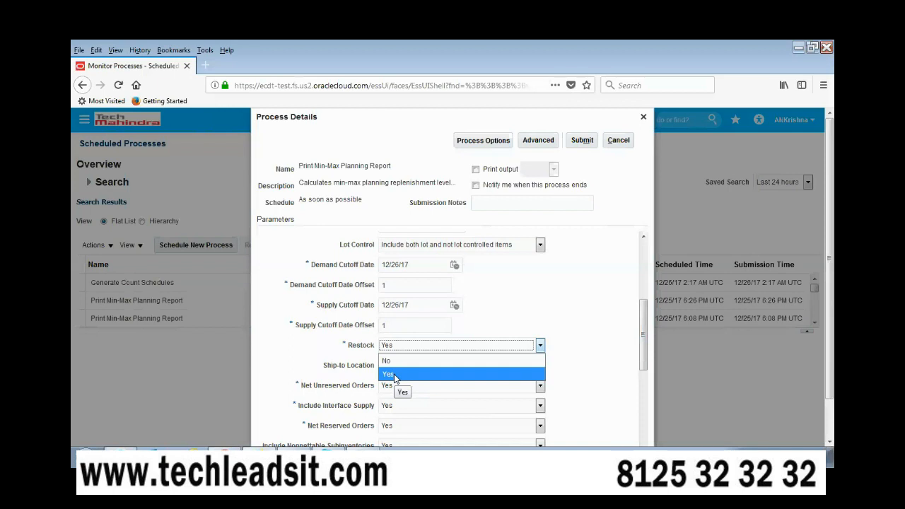
pyautogui.click(394, 377)
# Step: Examine the Net Unreserved Orders and Include PO Supply parameters, comparing them with the onhand and on order terms in the Notepad formula
pyautogui.moveTo(645, 318); pyautogui.dragTo(652, 343)
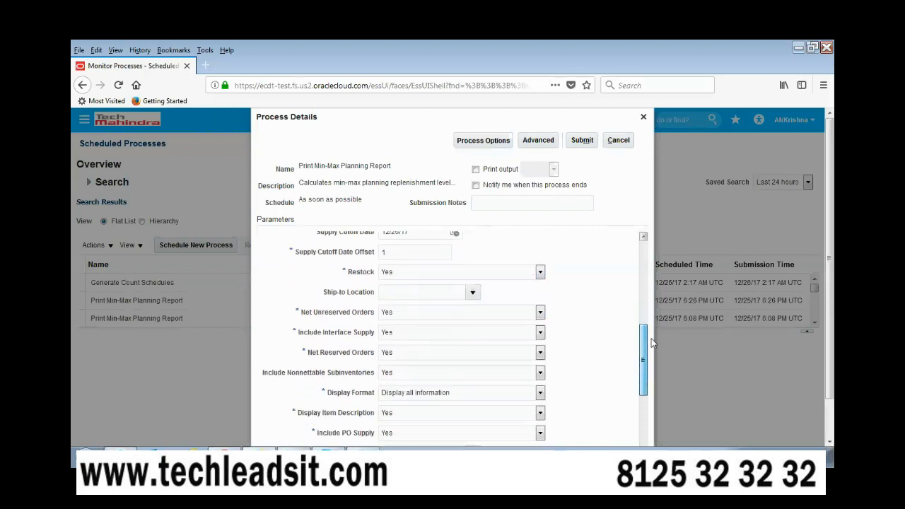
pyautogui.doubleClick(322, 313)
pyautogui.click(354, 327)
pyautogui.moveTo(329, 313); pyautogui.dragTo(350, 312)
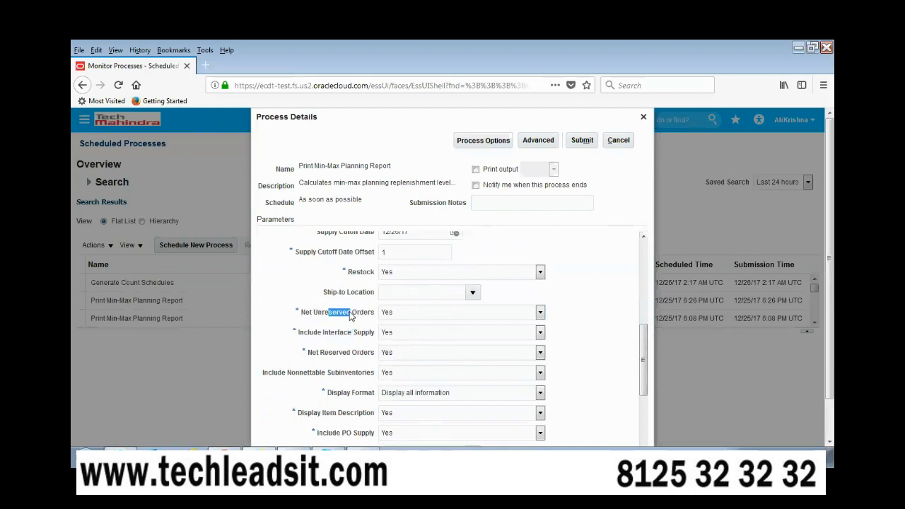
pyautogui.moveTo(643, 345); pyautogui.dragTo(646, 371)
pyautogui.moveTo(327, 369); pyautogui.dragTo(376, 373)
pyautogui.click(349, 374)
pyautogui.click(363, 456)
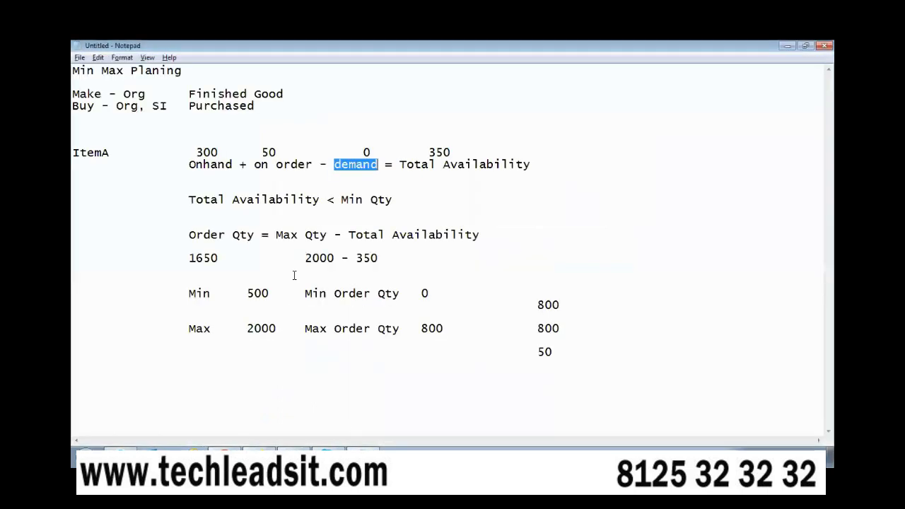
pyautogui.moveTo(256, 164); pyautogui.dragTo(311, 165)
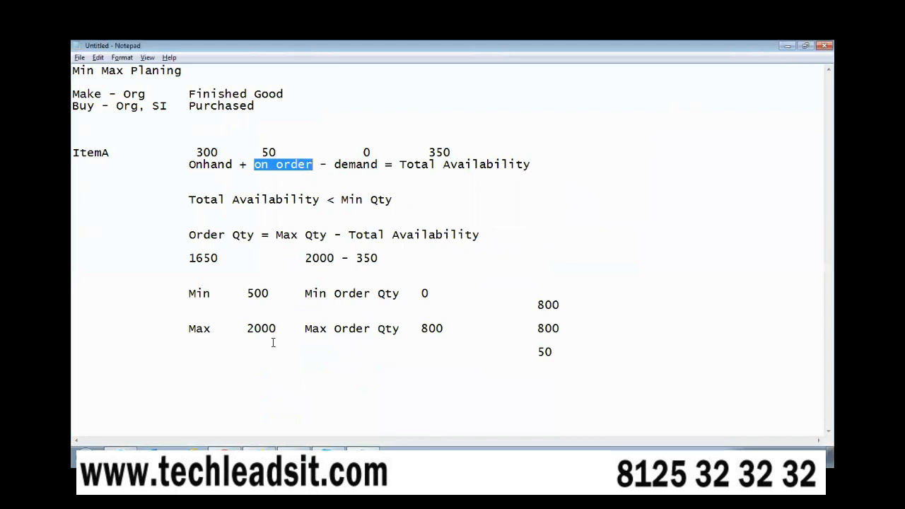
pyautogui.moveTo(188, 164); pyautogui.dragTo(312, 164)
pyautogui.hotkey('alt', 'Tab')
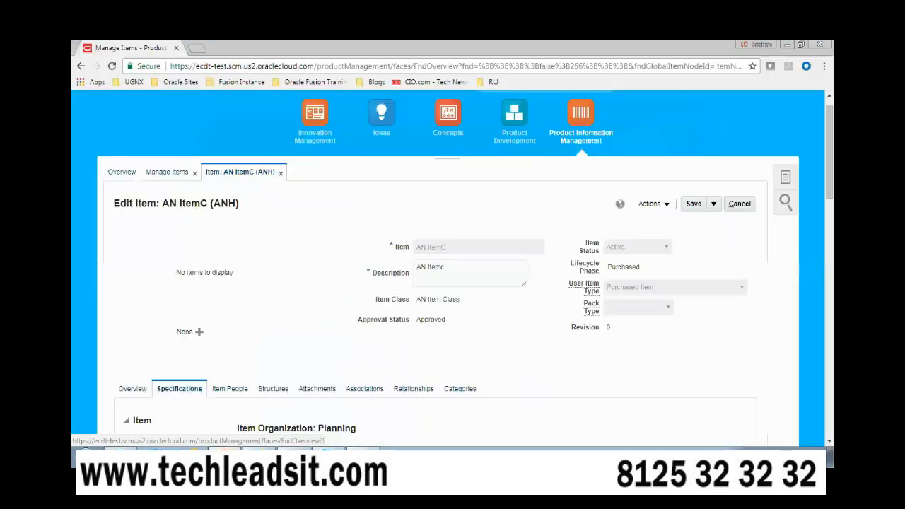
pyautogui.hotkey('alt', 'Tab')
pyautogui.click(346, 375)
pyautogui.moveTo(343, 370); pyautogui.dragTo(375, 370)
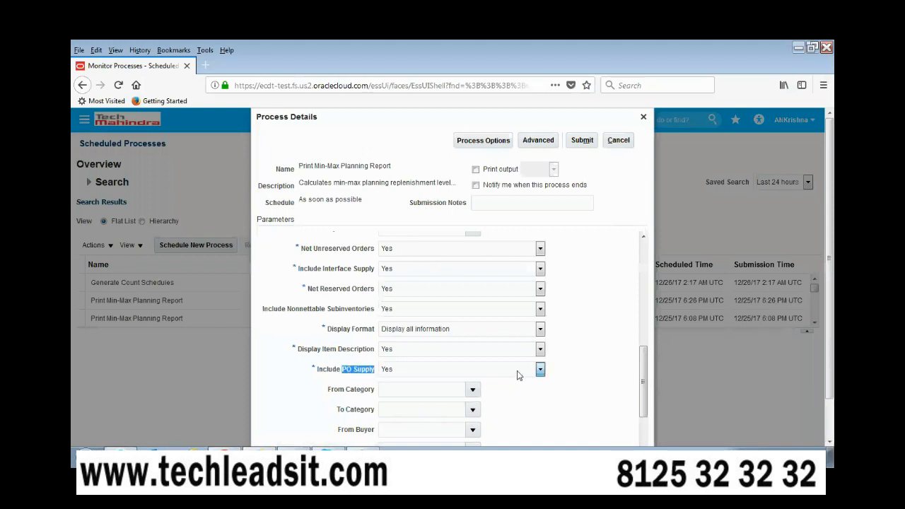
# Step: Try No for Include PO Supply and return the parameter to Yes
pyautogui.click(541, 370)
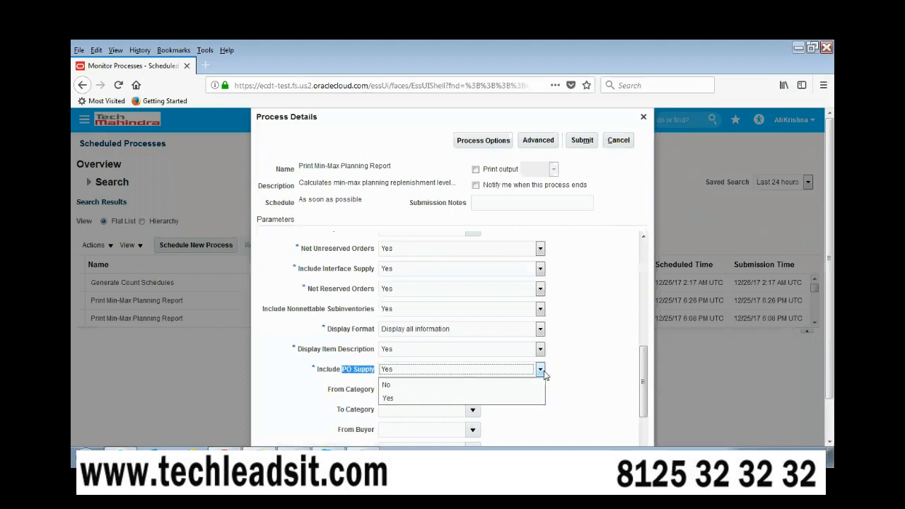
pyautogui.click(457, 388)
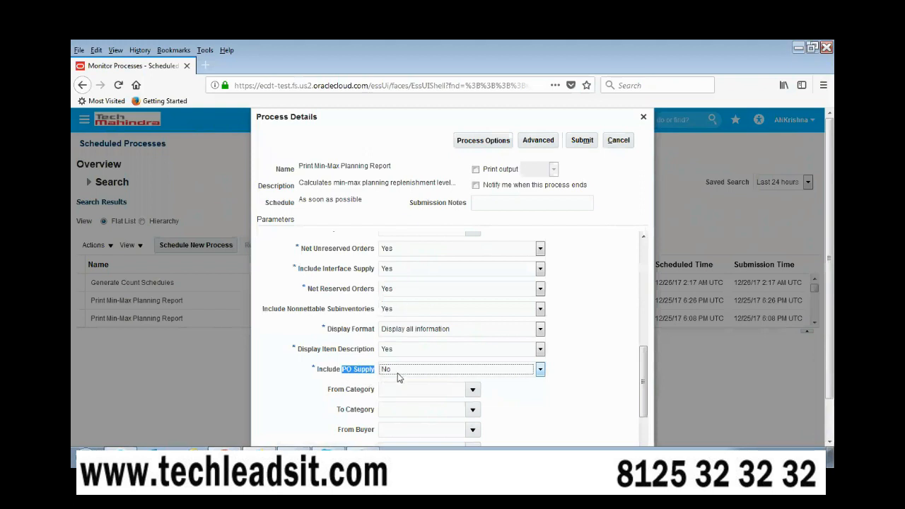
pyautogui.click(540, 369)
pyautogui.click(465, 396)
pyautogui.click(547, 408)
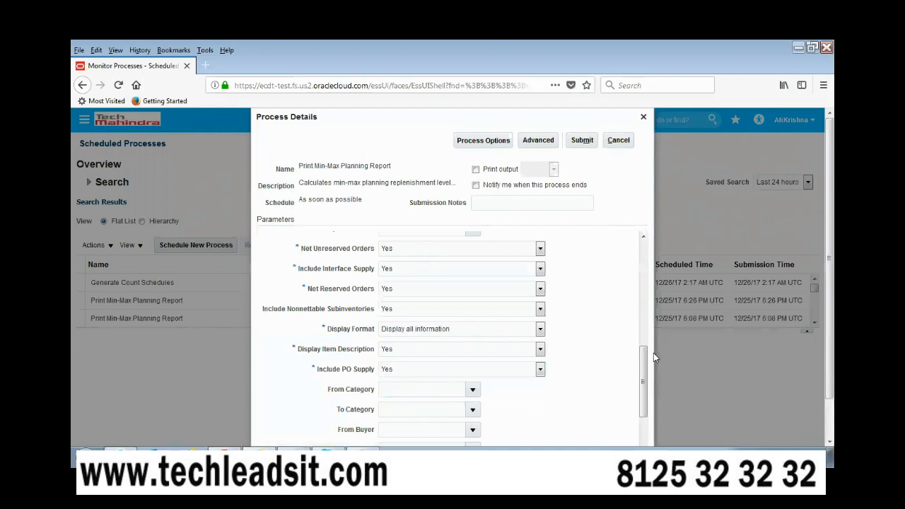
# Step: Check the available choices for Include Nonnettable Subinventories without picking another one
pyautogui.moveTo(645, 368); pyautogui.dragTo(649, 389)
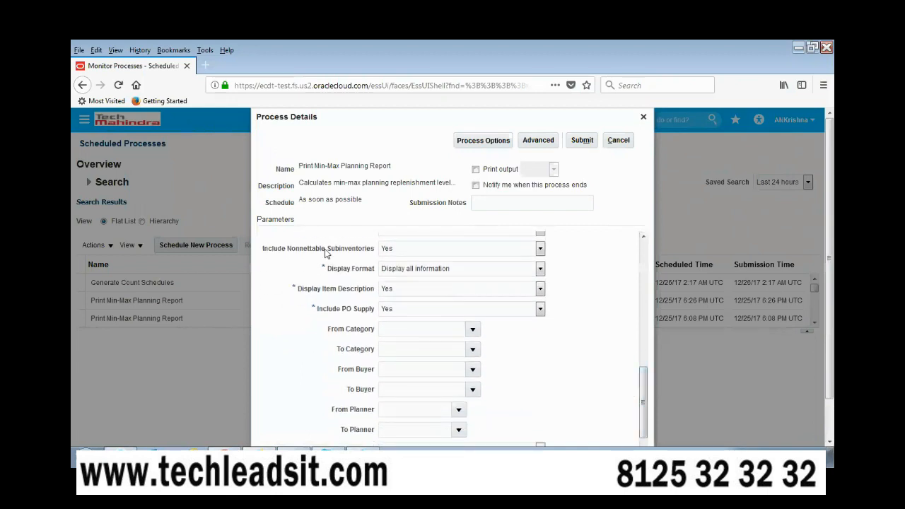
pyautogui.moveTo(272, 249); pyautogui.dragTo(540, 251)
pyautogui.click(542, 253)
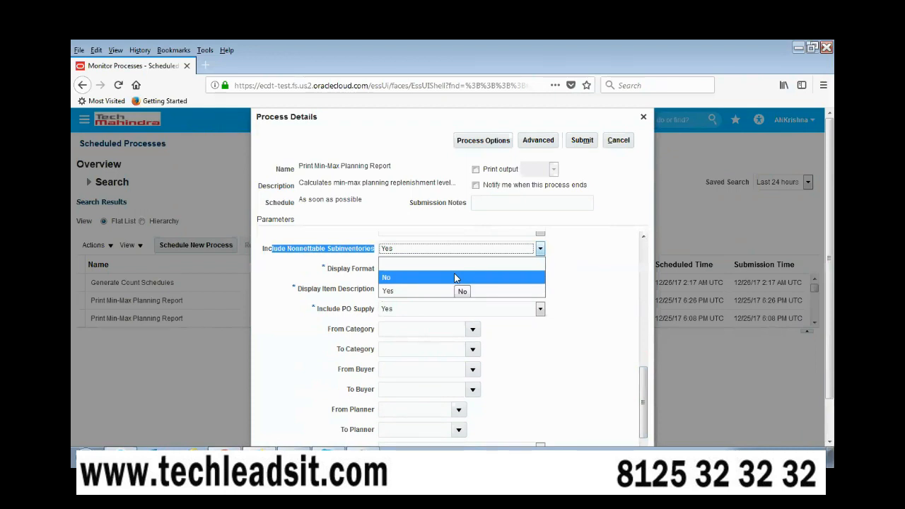
pyautogui.click(629, 274)
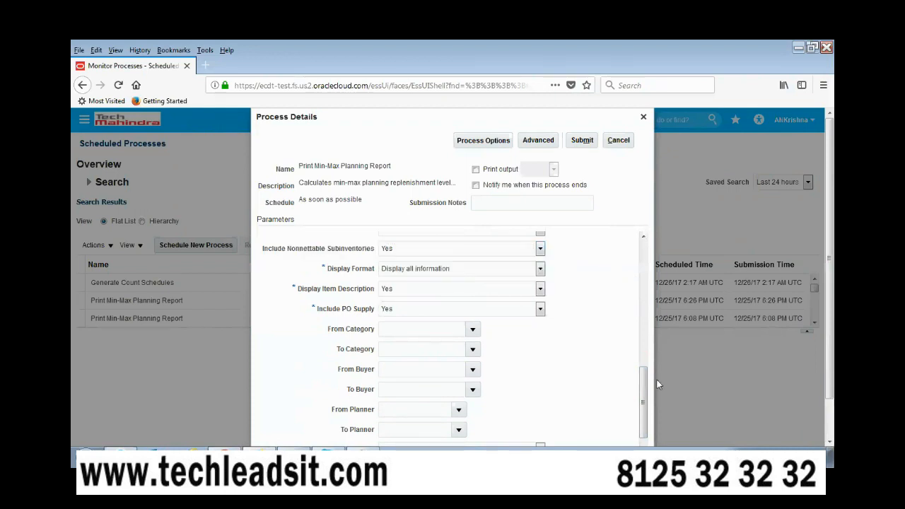
# Step: Submit the Print Min-Max Planning Report process and acknowledge the confirmation
pyautogui.moveTo(644, 391); pyautogui.dragTo(644, 378)
pyautogui.click(582, 140)
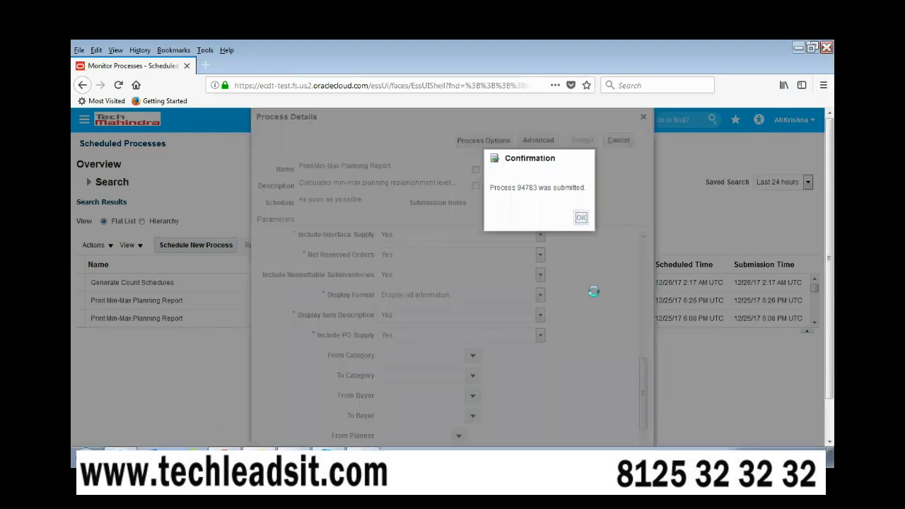
pyautogui.press('Return')
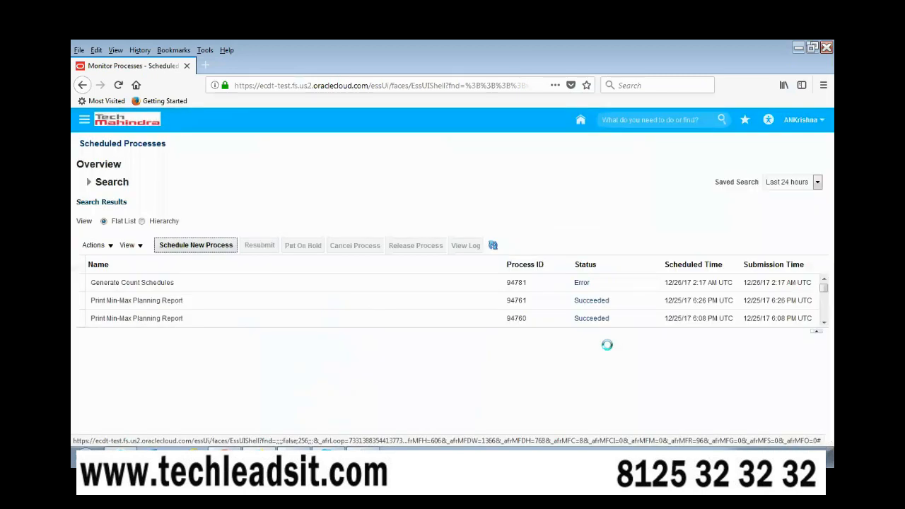
# Step: Refresh the scheduled processes list and open the details of the latest Print Min-Max Planning Report run
pyautogui.click(495, 246)
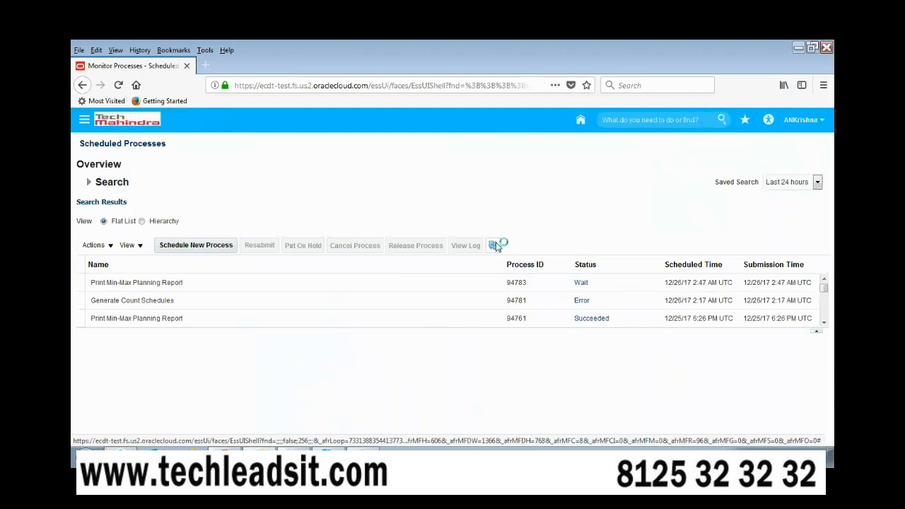
pyautogui.click(495, 246)
pyautogui.click(382, 287)
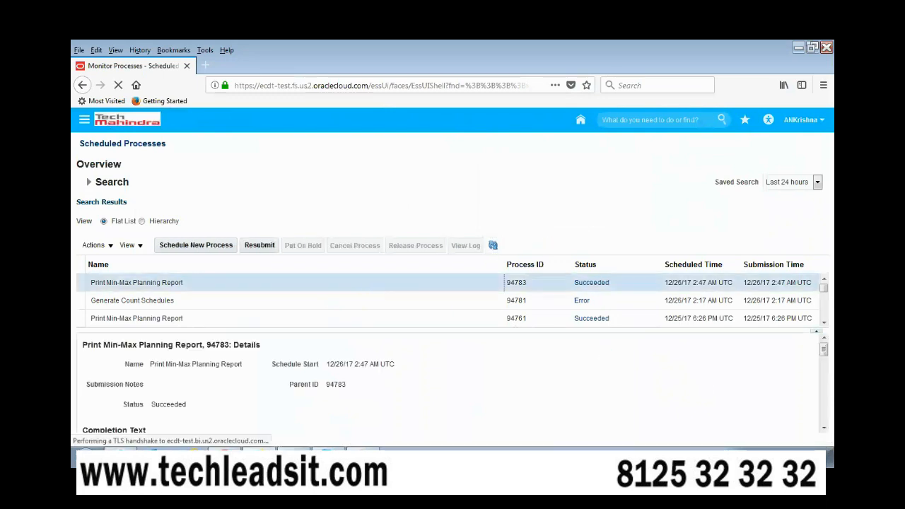
# Step: Republish the output of the selected Print Min-Max Planning Report run and display the Min-Max Report as a PDF
pyautogui.scroll(-3, 453, 382)
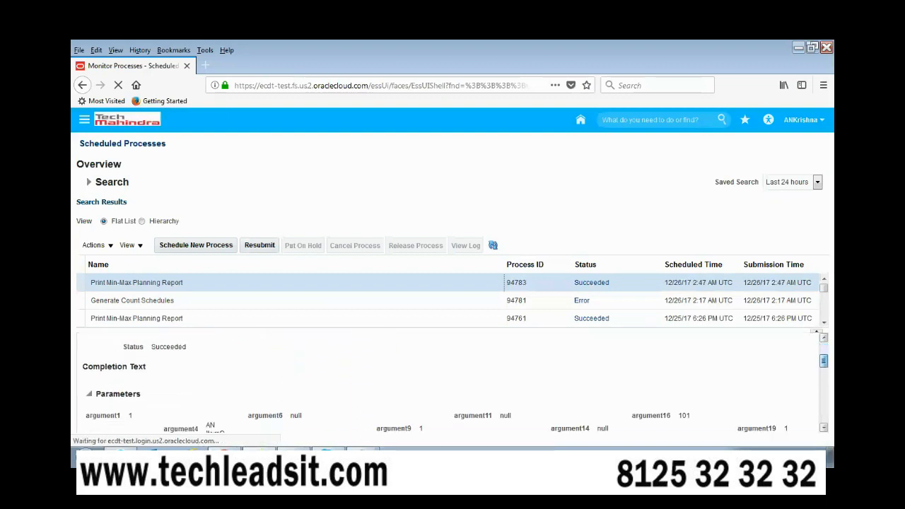
pyautogui.scroll(-5, 452, 381)
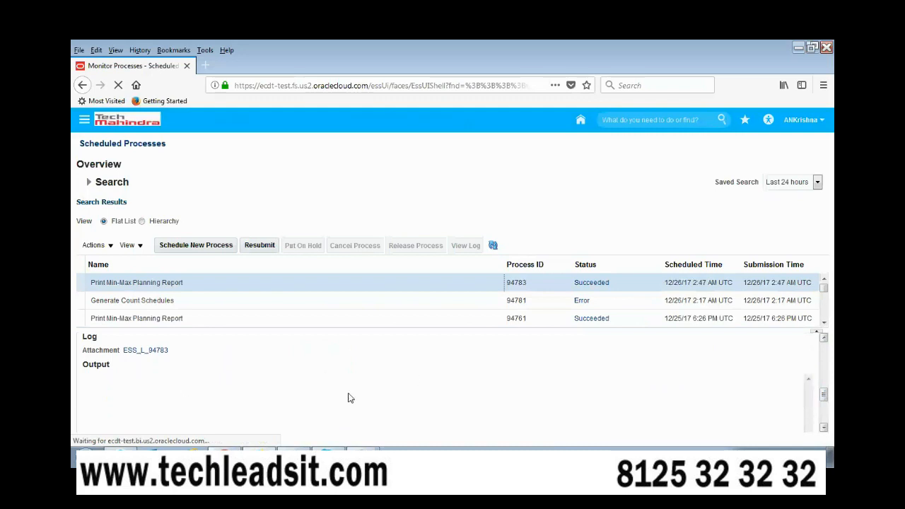
pyautogui.moveTo(824, 394); pyautogui.dragTo(824, 398)
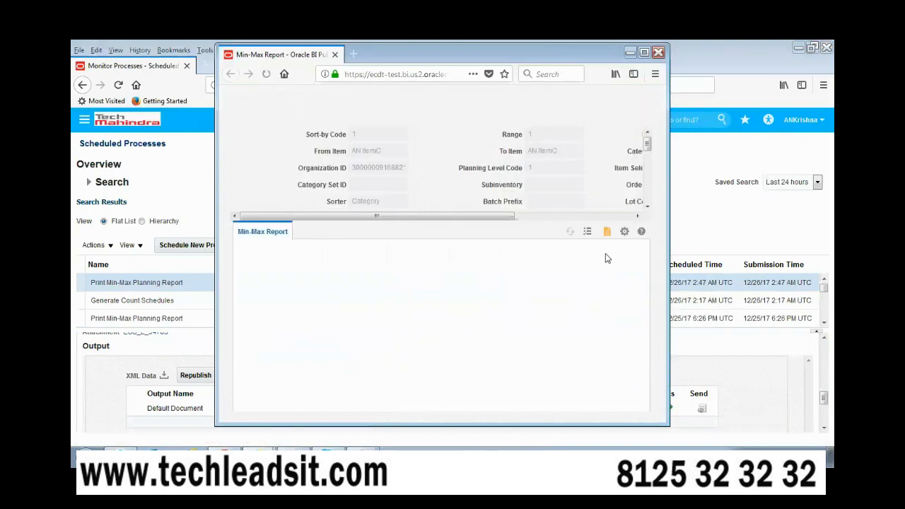
pyautogui.click(608, 232)
pyautogui.click(577, 267)
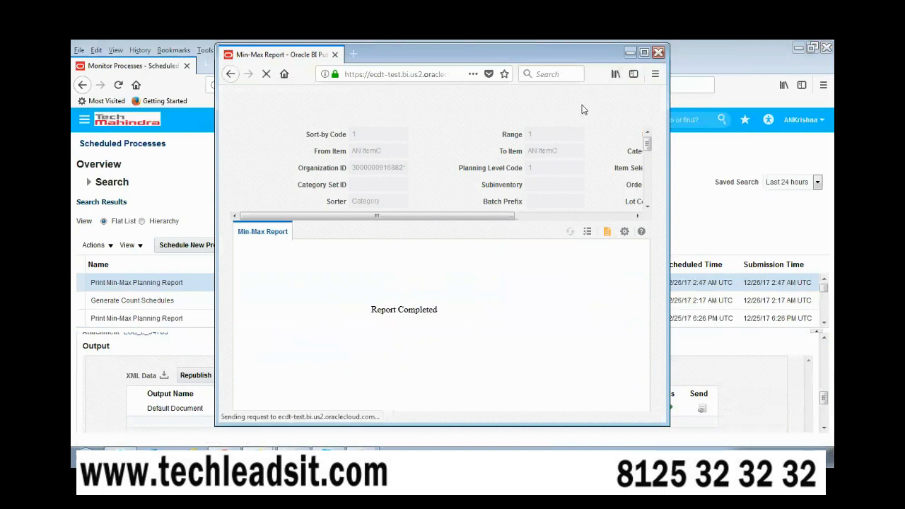
# Step: Maximize the Min-Max Report window and enlarge the report page to 80% for reading
pyautogui.click(644, 53)
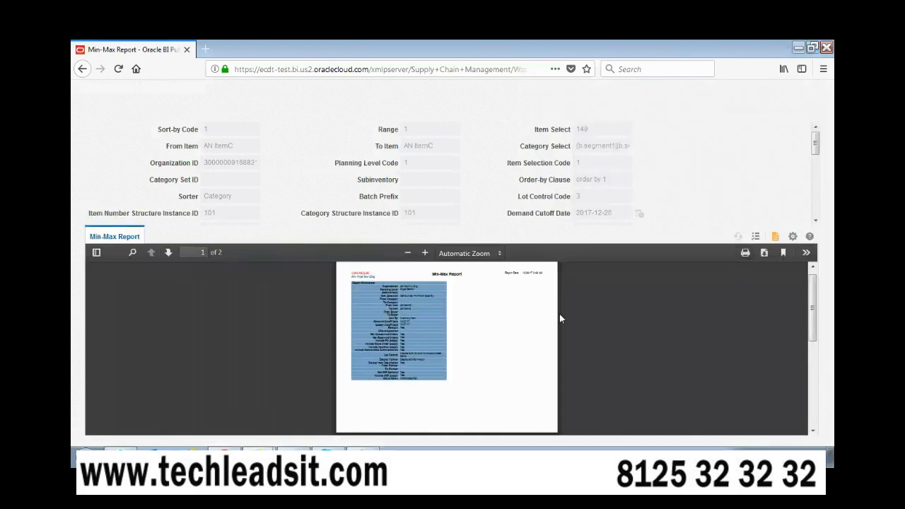
pyautogui.click(425, 253)
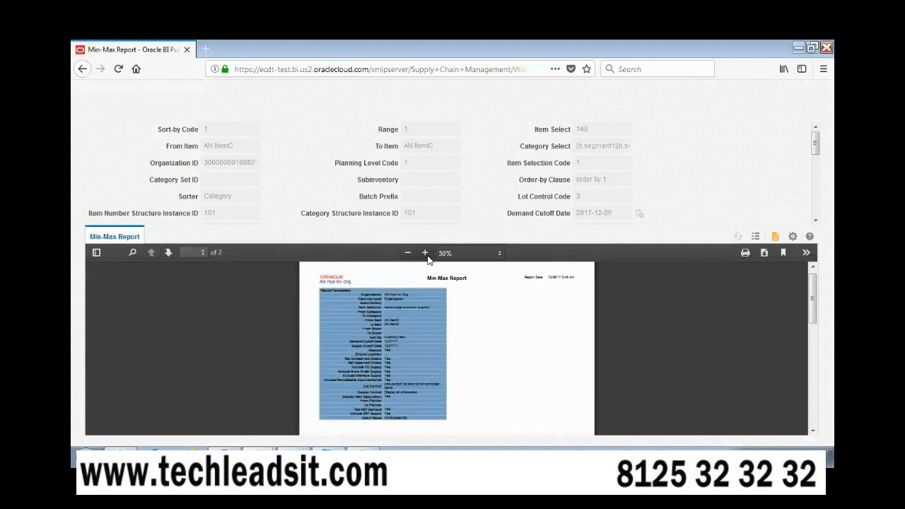
pyautogui.click(425, 253)
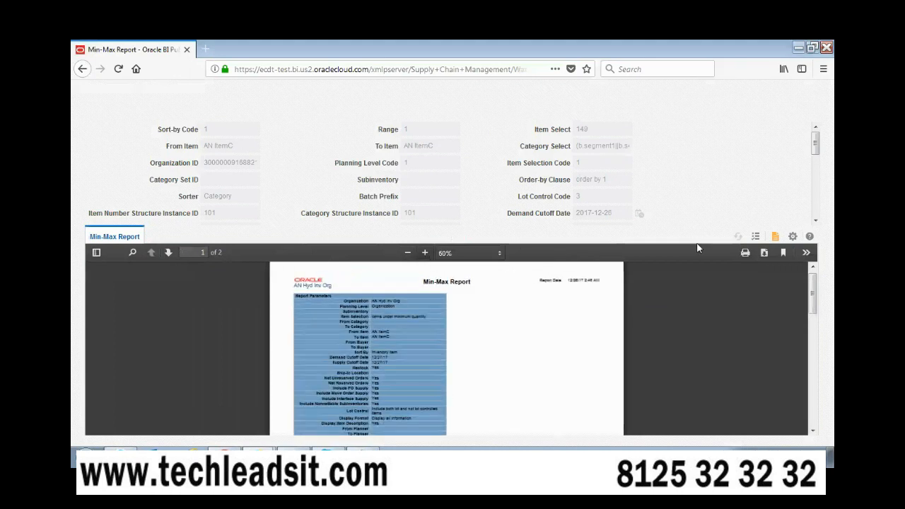
pyautogui.click(425, 253)
pyautogui.click(425, 254)
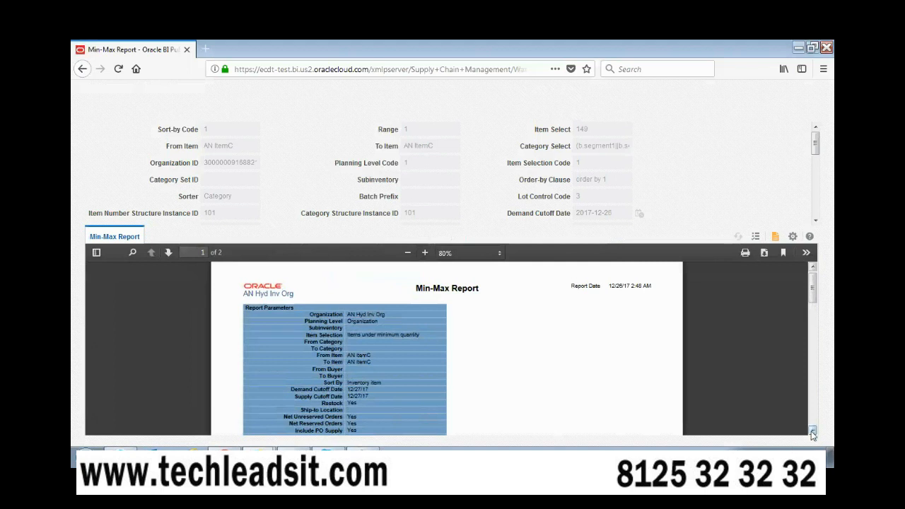
# Step: Review the Min-Max Report's parameters on page 1 and bring the item table on page 2 into view
pyautogui.click(813, 430)
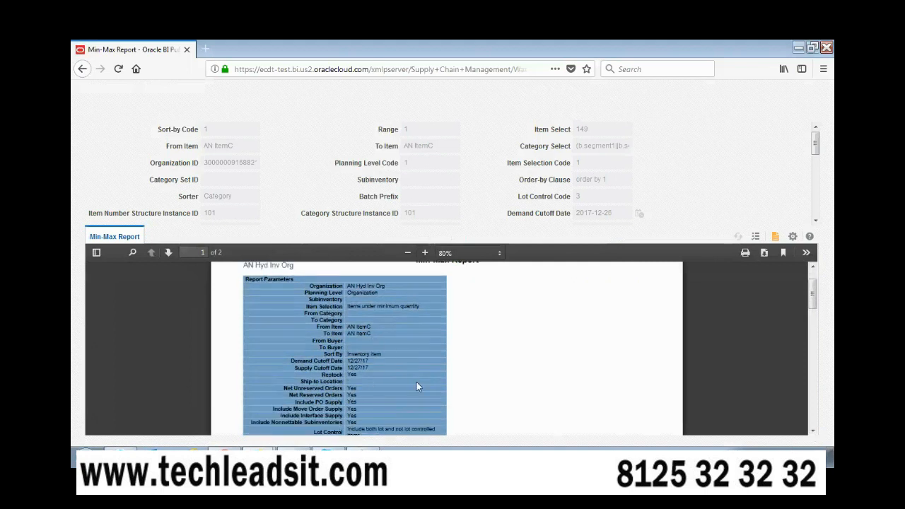
pyautogui.click(813, 431)
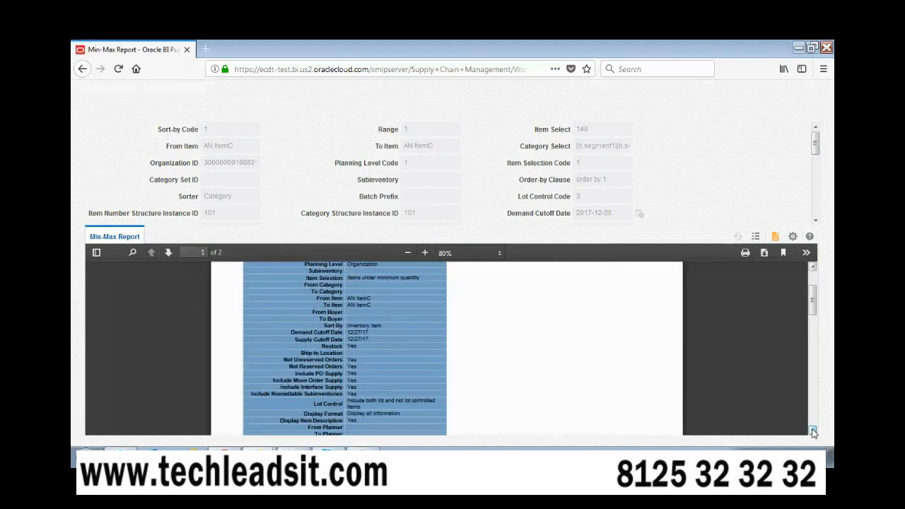
pyautogui.click(814, 432)
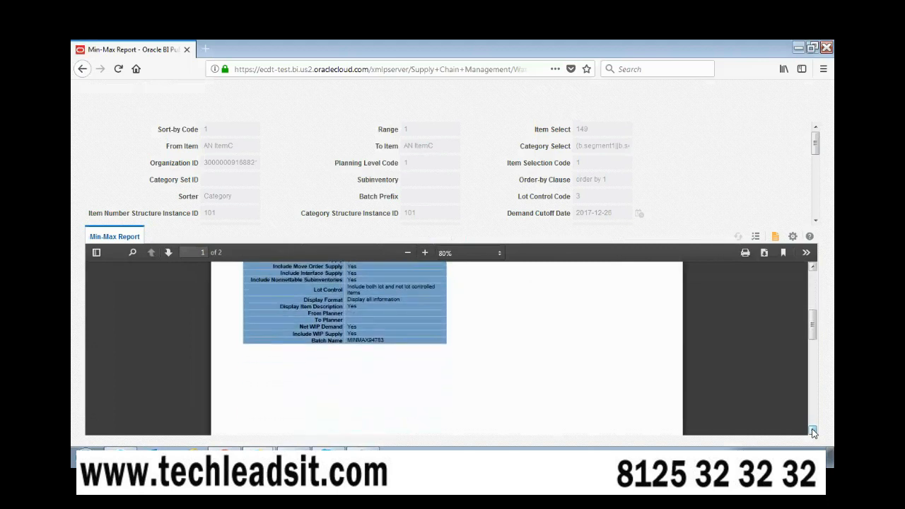
pyautogui.click(813, 431)
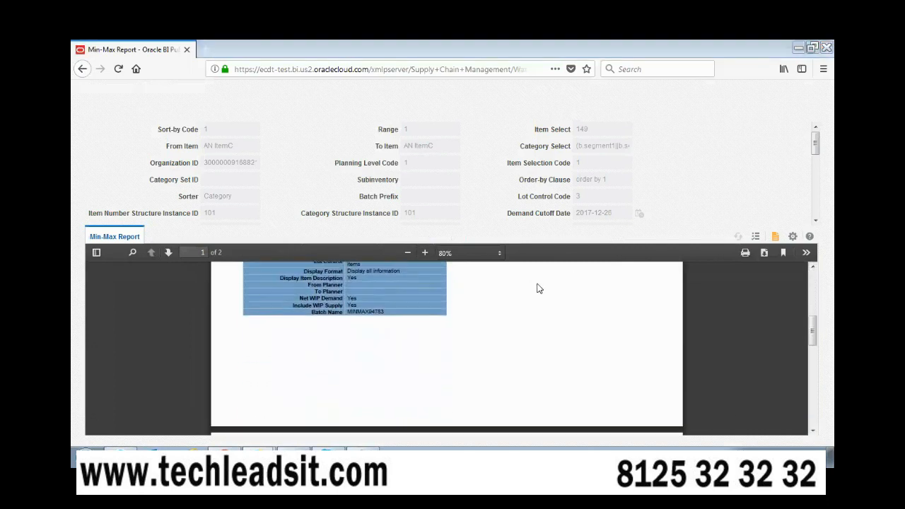
pyautogui.click(813, 432)
pyautogui.click(813, 432)
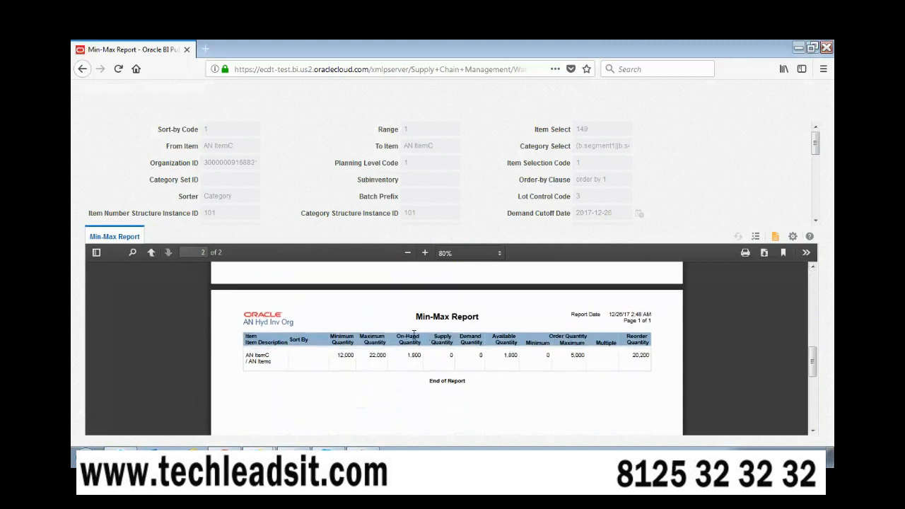
# Step: Examine AN ItemC's maximum, on-hand, available and reorder quantities in the report's item table
pyautogui.moveTo(248, 359); pyautogui.dragTo(651, 361)
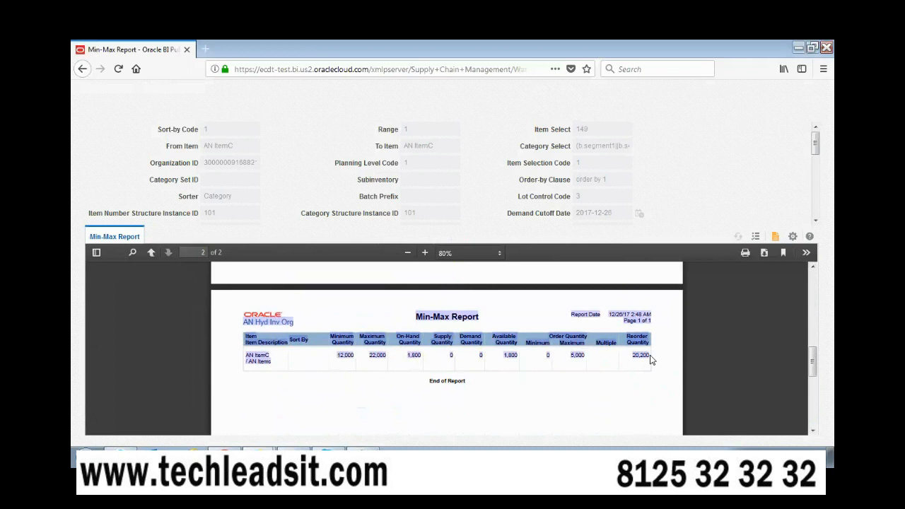
pyautogui.click(371, 372)
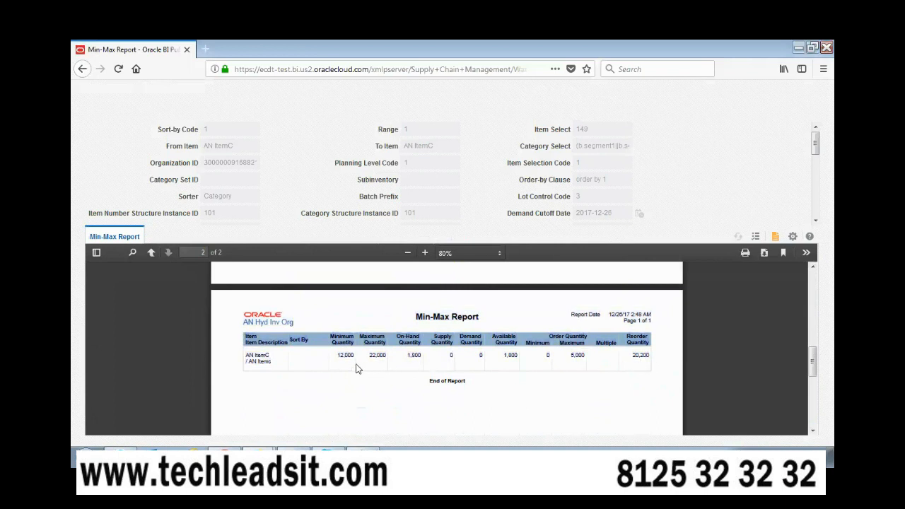
pyautogui.moveTo(409, 357); pyautogui.dragTo(417, 355)
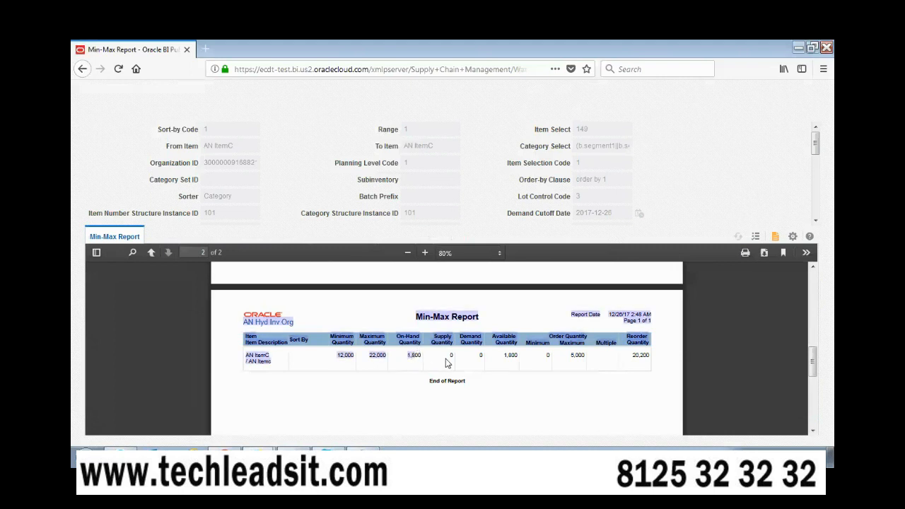
pyautogui.click(449, 360)
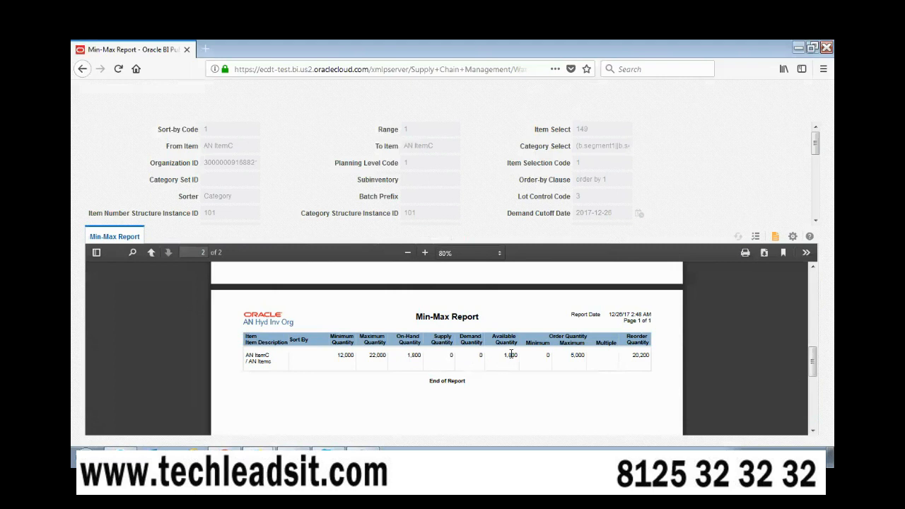
pyautogui.moveTo(504, 355); pyautogui.dragTo(509, 355)
pyautogui.click(509, 355)
pyautogui.moveTo(631, 355); pyautogui.dragTo(643, 356)
pyautogui.moveTo(369, 356); pyautogui.dragTo(387, 355)
pyautogui.click(410, 356)
pyautogui.moveTo(632, 356); pyautogui.dragTo(647, 356)
pyautogui.moveTo(225, 456)
pyautogui.click(225, 453)
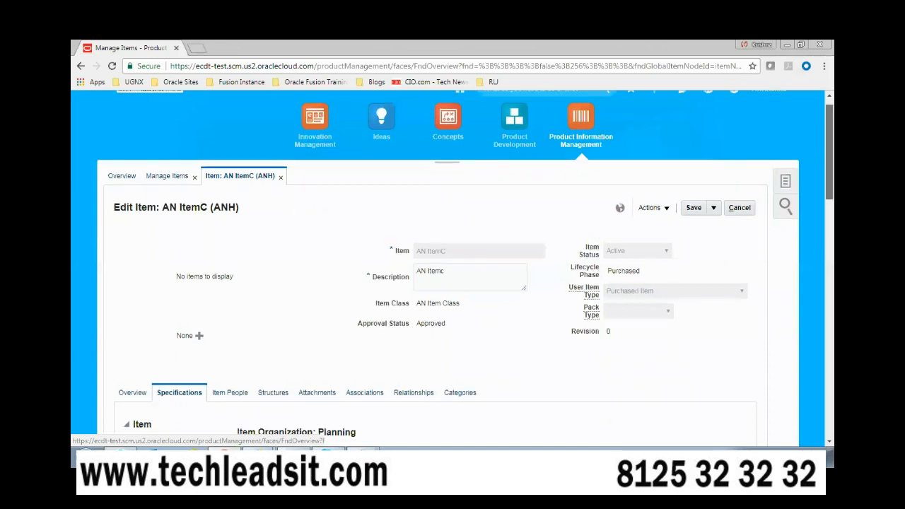
pyautogui.scroll(1, 526, 222)
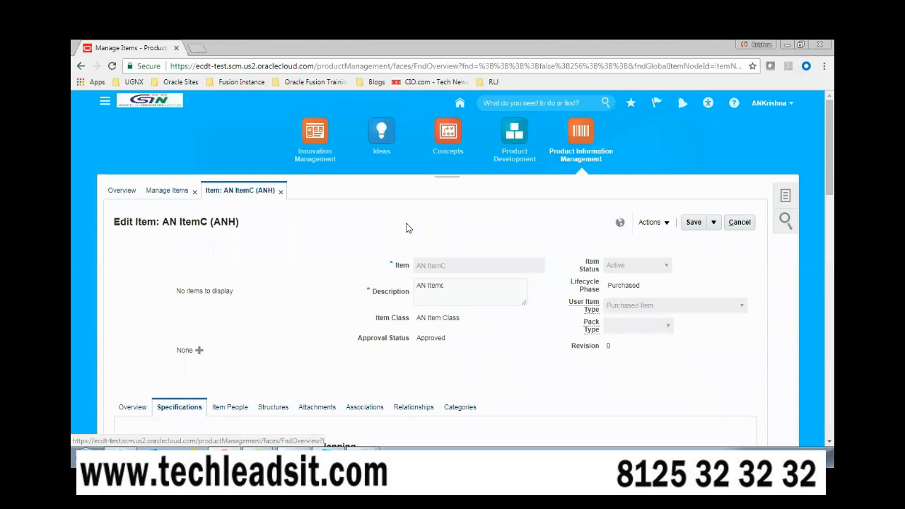
pyautogui.click(259, 457)
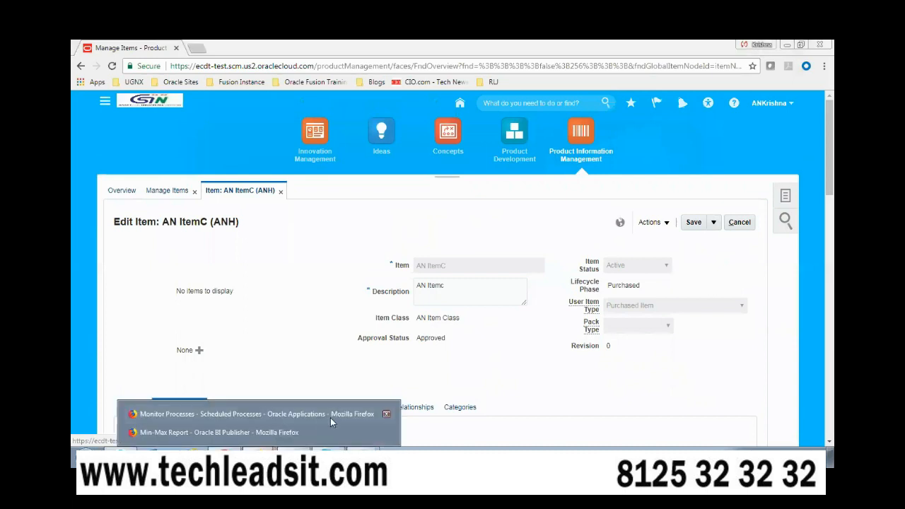
pyautogui.click(286, 416)
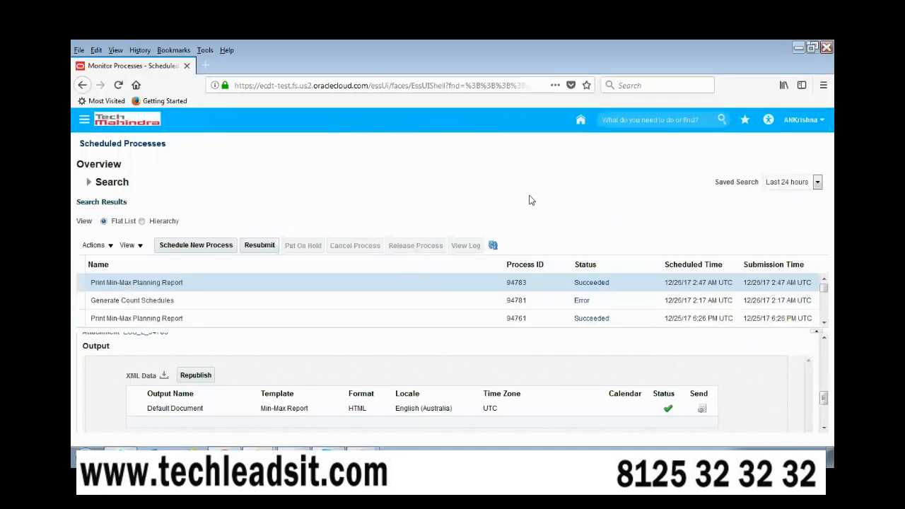
pyautogui.click(259, 457)
pyautogui.click(276, 438)
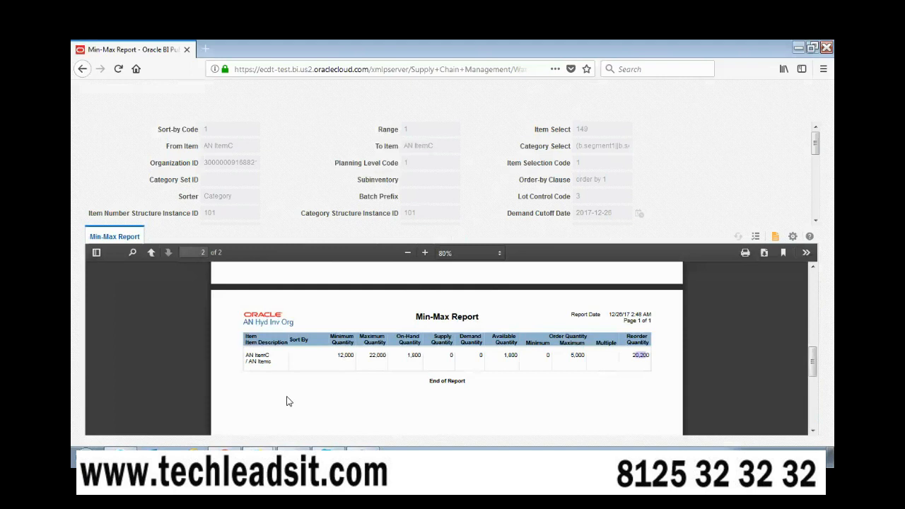
pyautogui.moveTo(255, 458)
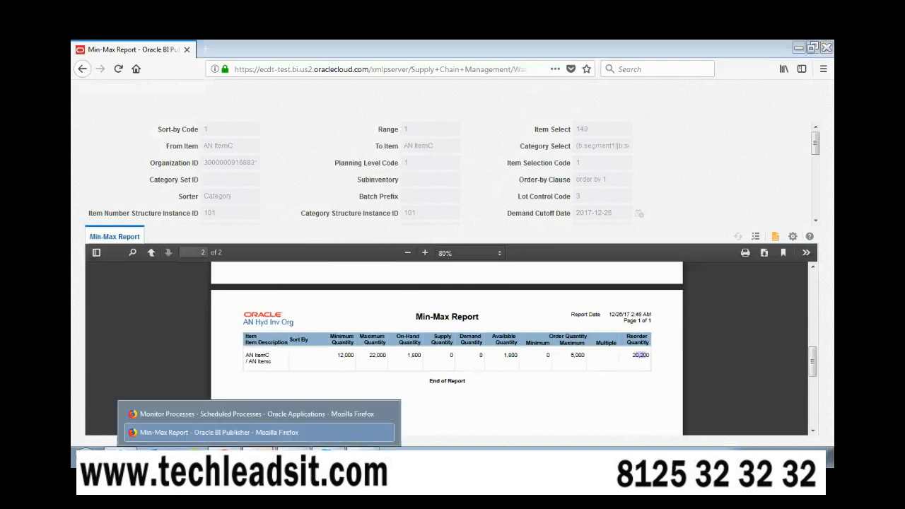
pyautogui.click(236, 419)
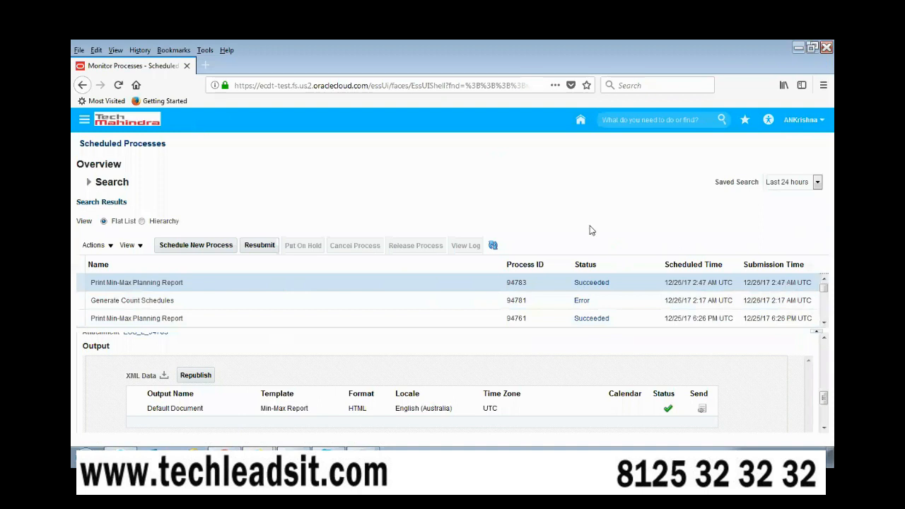
pyautogui.click(291, 279)
pyautogui.click(85, 120)
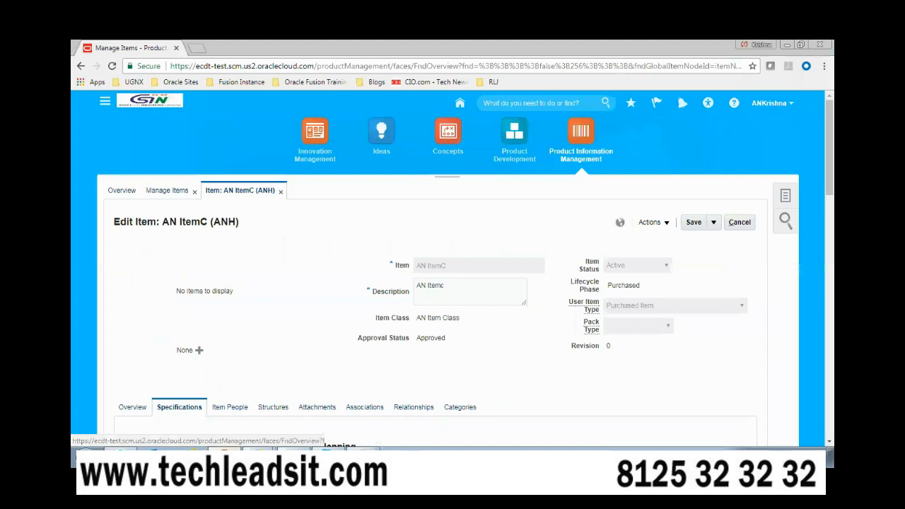
# Step: Search for item AN ItemD1 in organization ANM and open it for editing
pyautogui.scroll(-1, 452, 283)
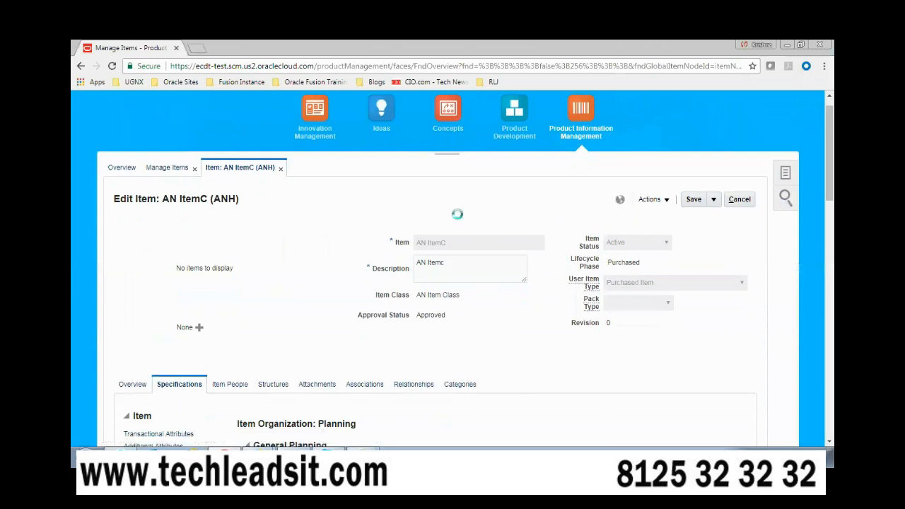
pyautogui.click(733, 199)
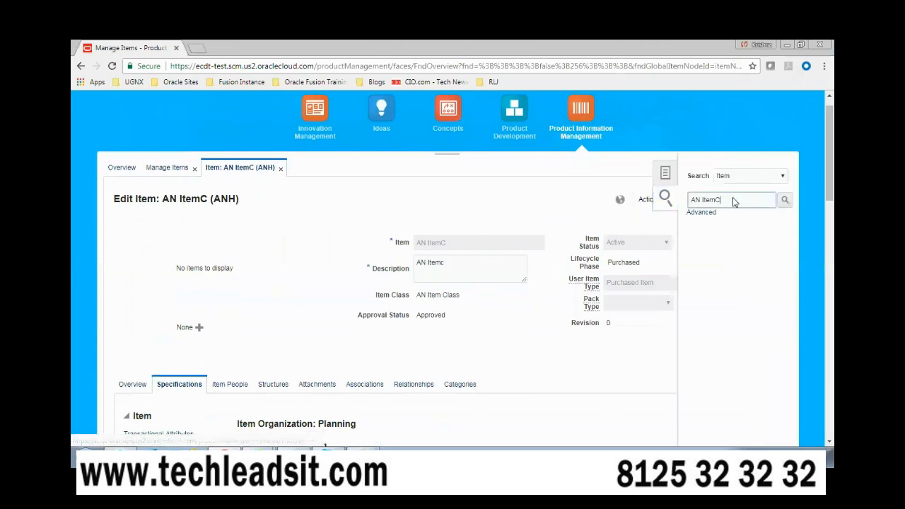
pyautogui.press('BackSpace')
pyautogui.write('D')
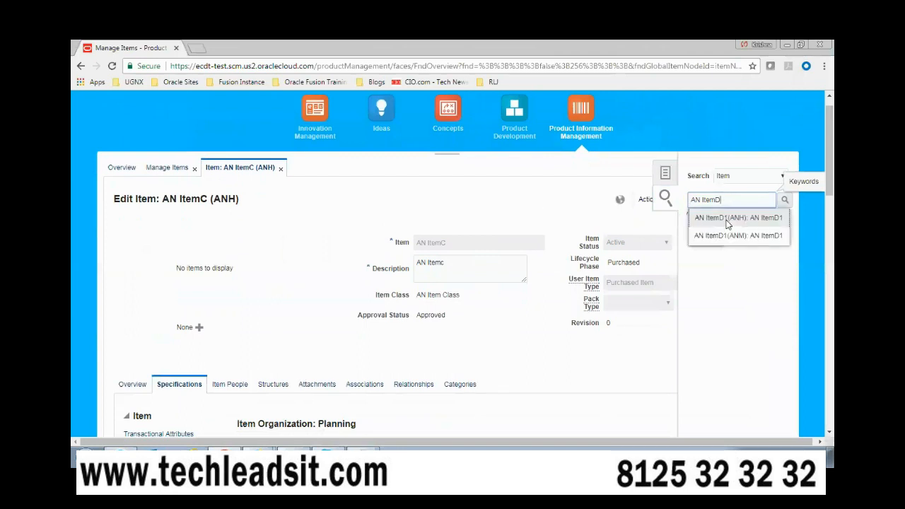
pyautogui.click(716, 236)
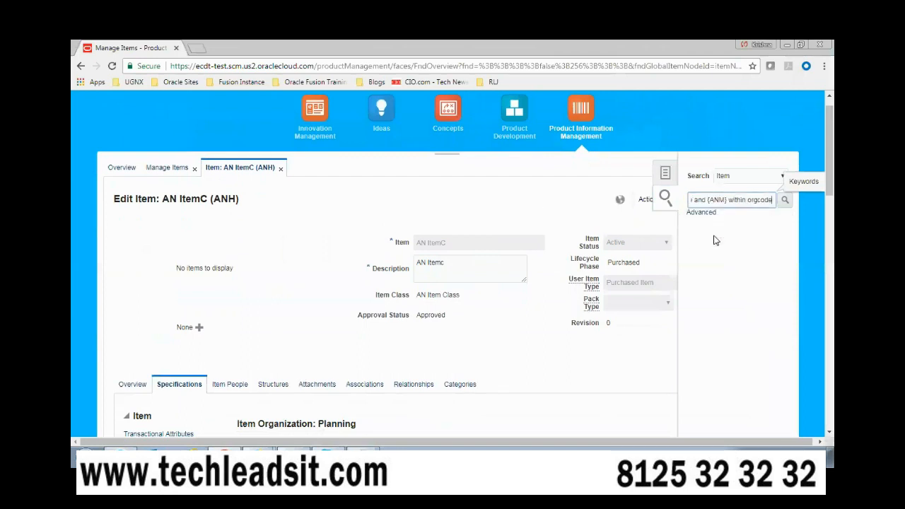
pyautogui.click(785, 201)
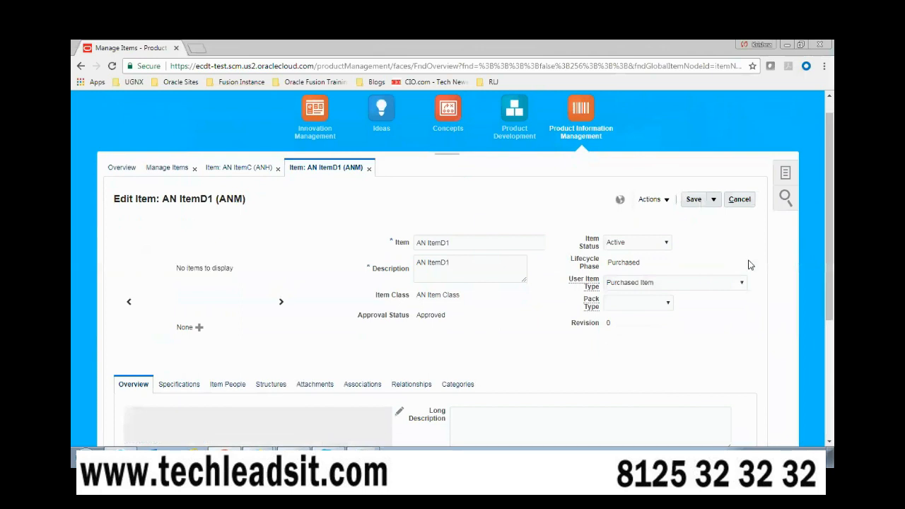
# Step: Set the inventory planning method to Min-max planning in AN ItemD1's Planning specifications
pyautogui.scroll(-2, 447, 268)
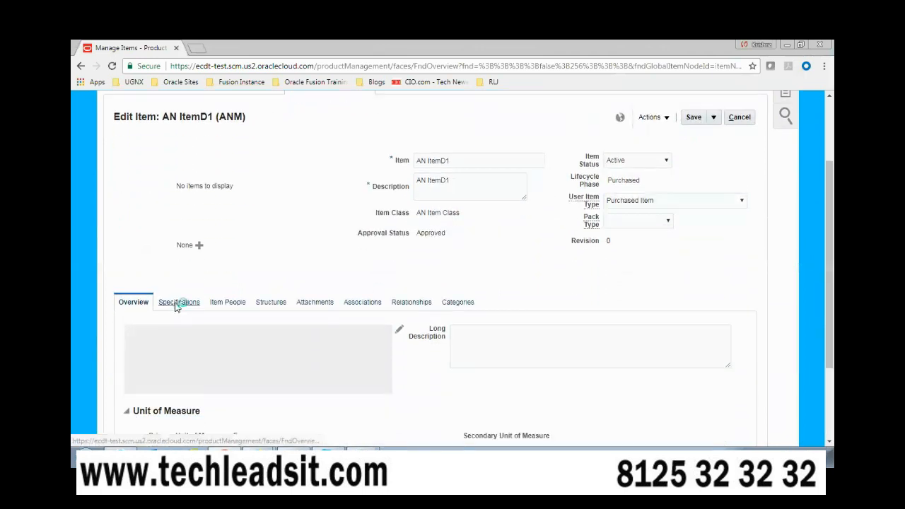
pyautogui.scroll(-3, 171, 316)
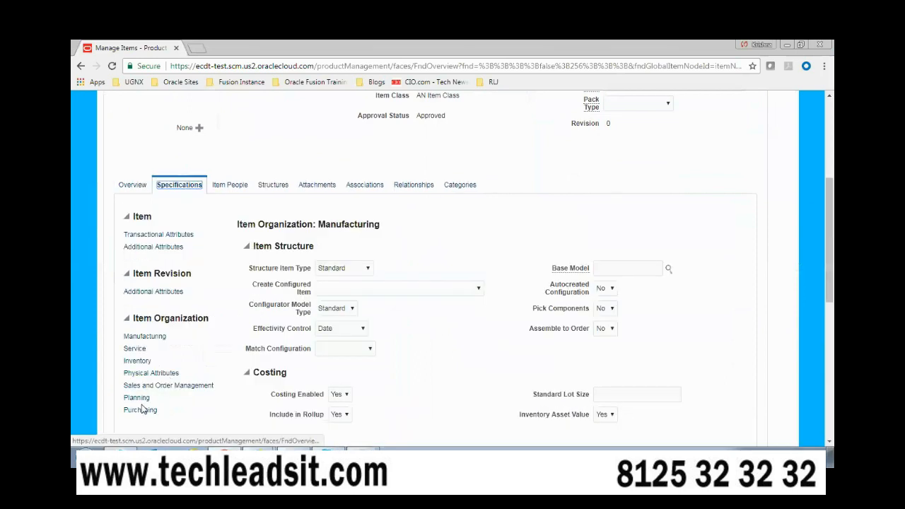
pyautogui.click(137, 398)
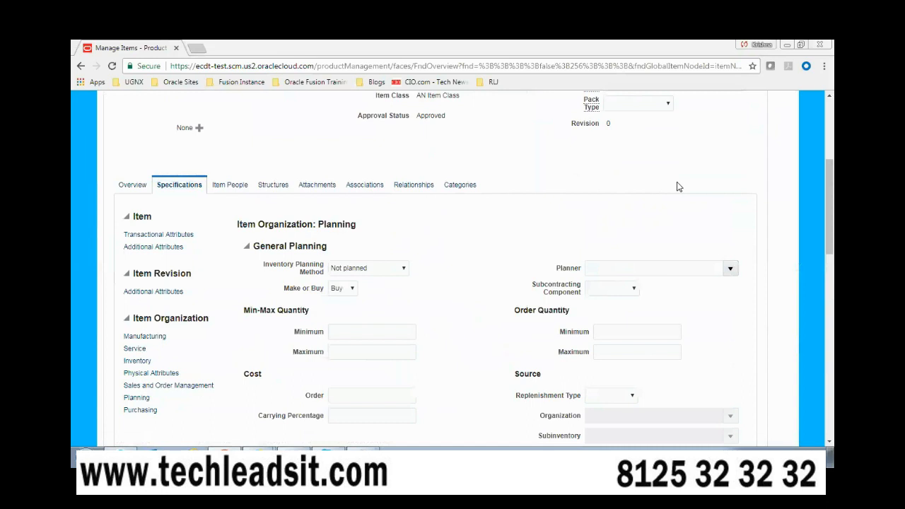
pyautogui.click(403, 269)
pyautogui.click(379, 283)
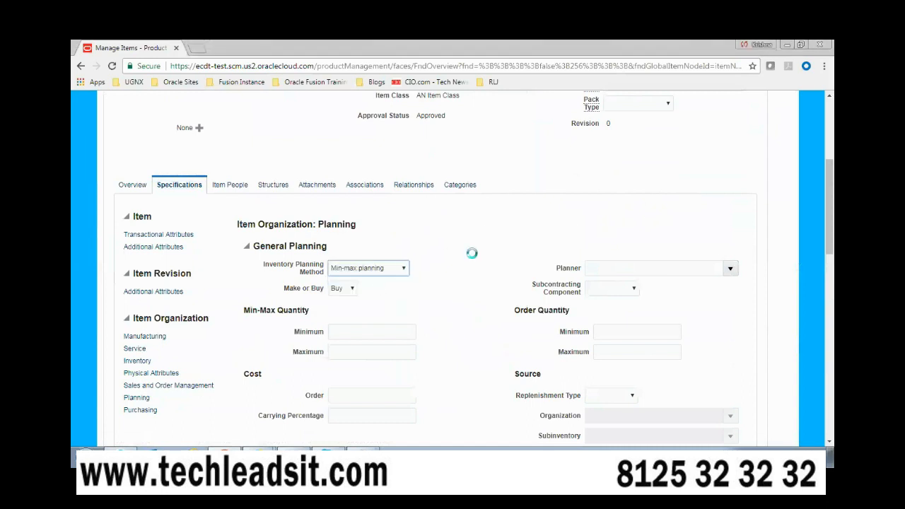
pyautogui.click(365, 332)
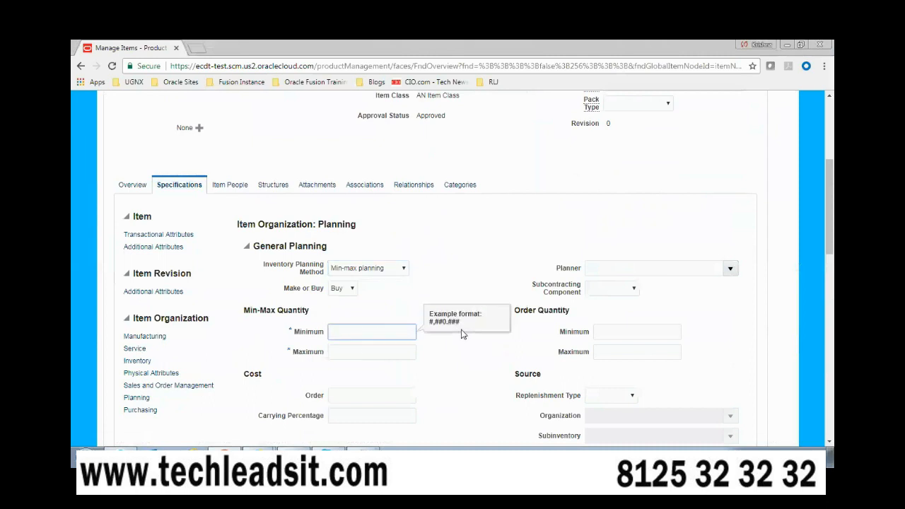
# Step: Close item AN ItemD1 (ANM) and discard its unsaved changes
pyautogui.moveTo(830, 228); pyautogui.dragTo(829, 191)
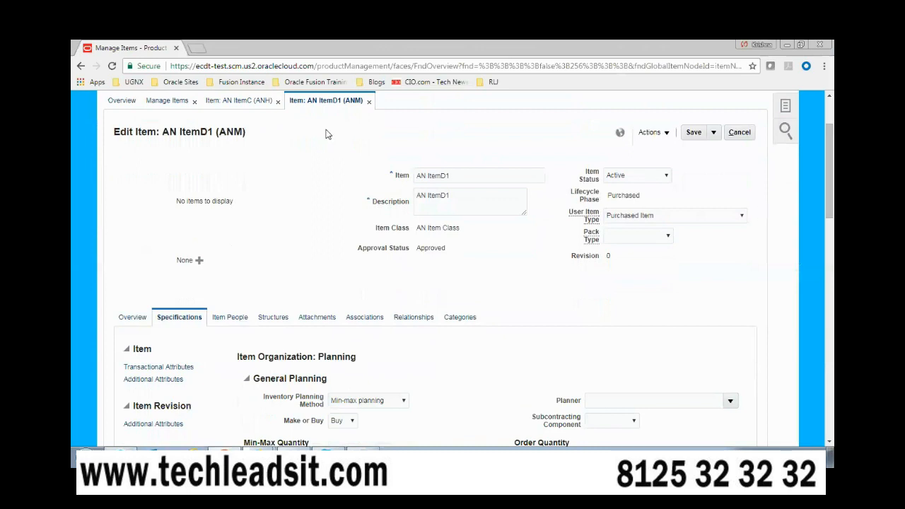
pyautogui.click(739, 132)
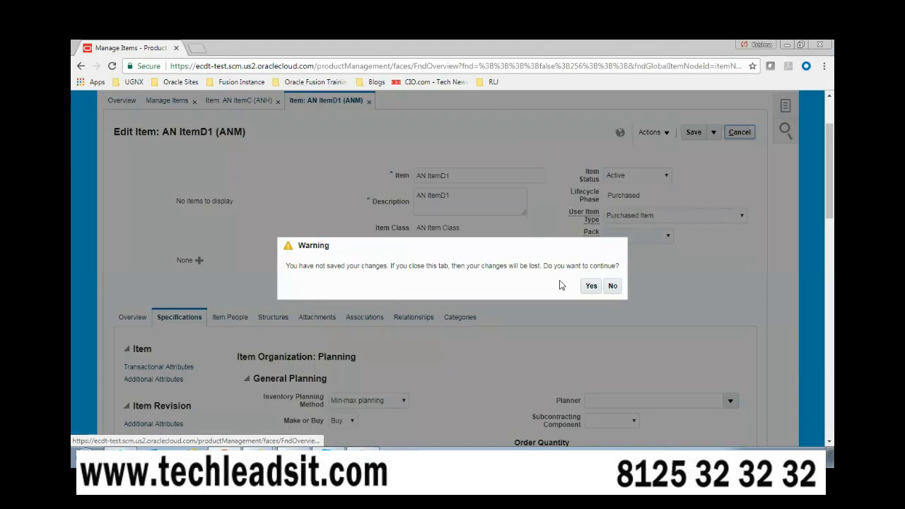
pyautogui.click(591, 285)
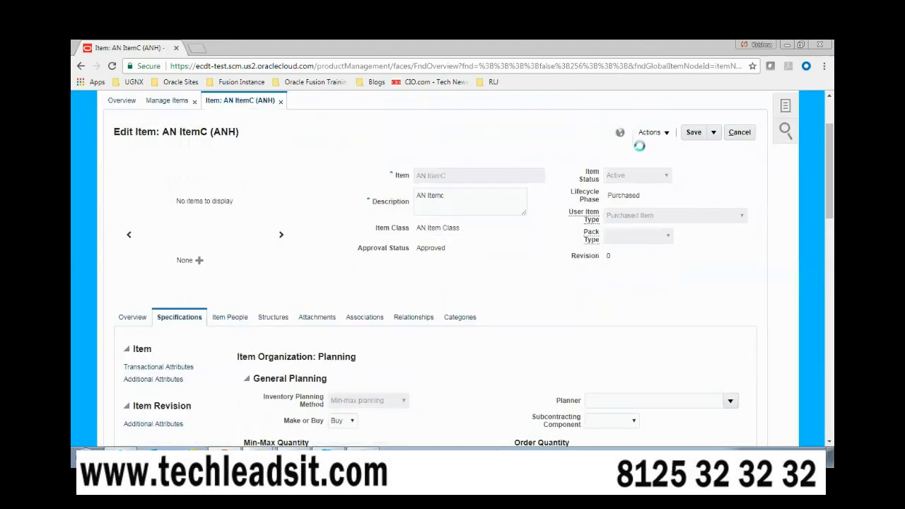
# Step: Search for the item AN Sample Item in organization ANM and open it for editing
pyautogui.click(785, 130)
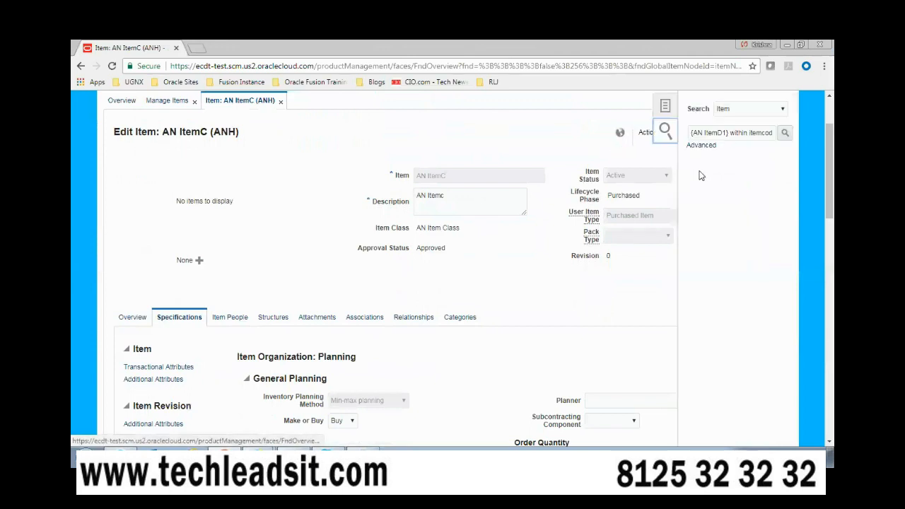
pyautogui.moveTo(695, 133); pyautogui.dragTo(791, 144)
pyautogui.press('BackSpace')
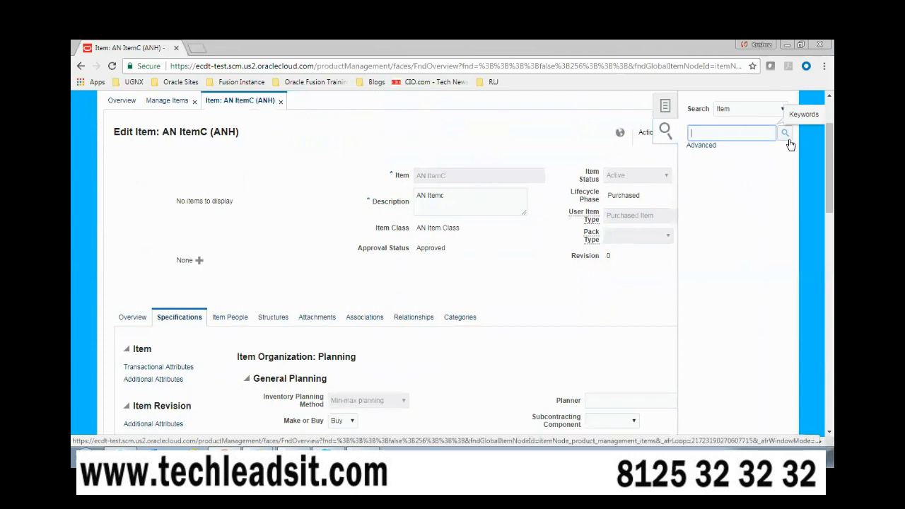
pyautogui.write('AN ItemD')
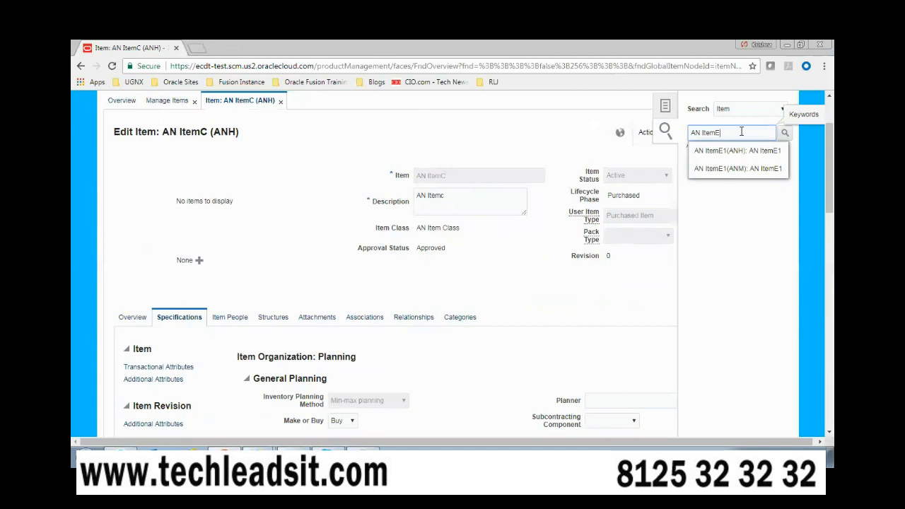
pyautogui.press('BackSpace')
pyautogui.press('BackSpace')
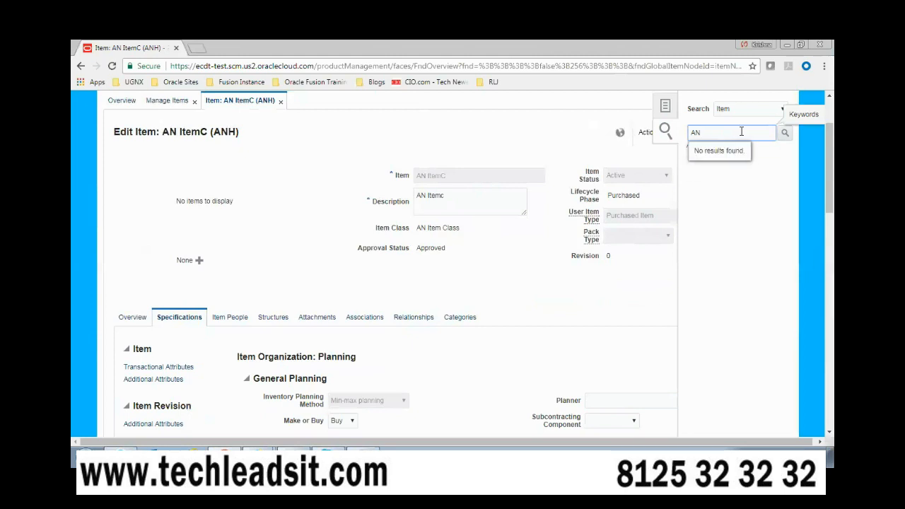
pyautogui.write('Sample Item')
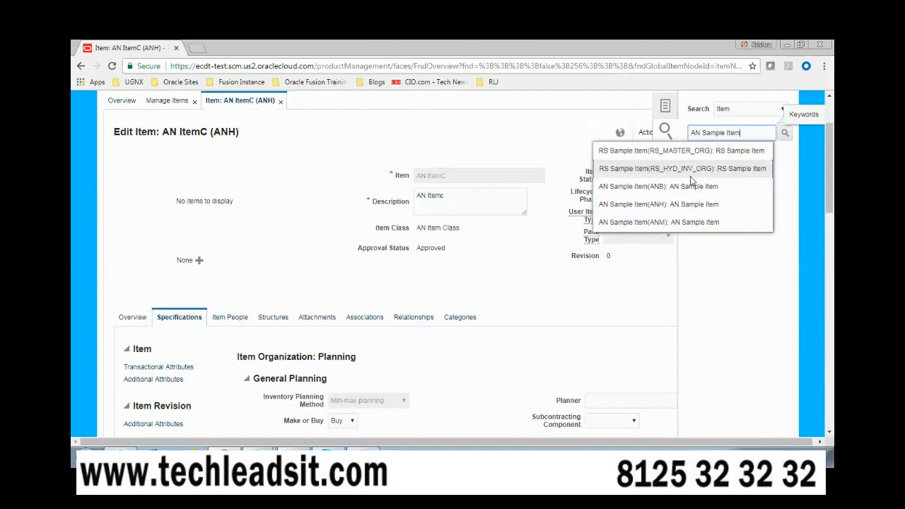
pyautogui.click(647, 224)
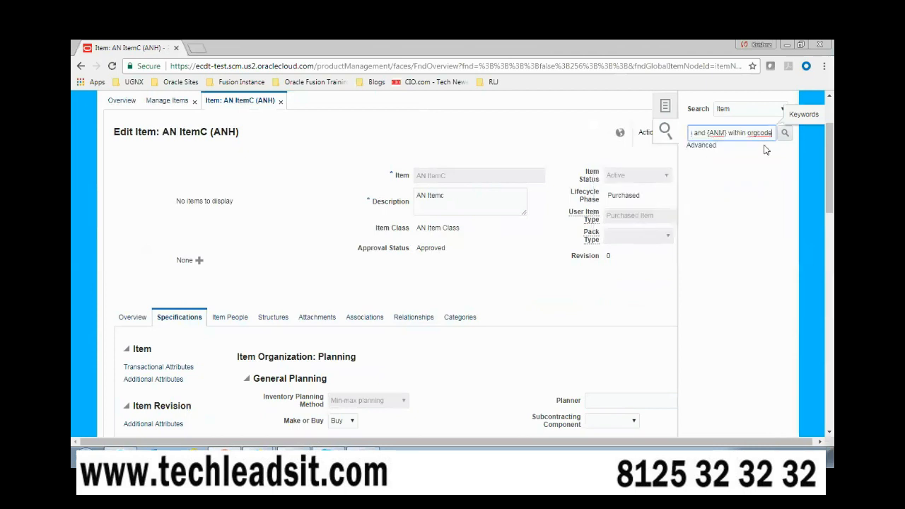
pyautogui.click(787, 135)
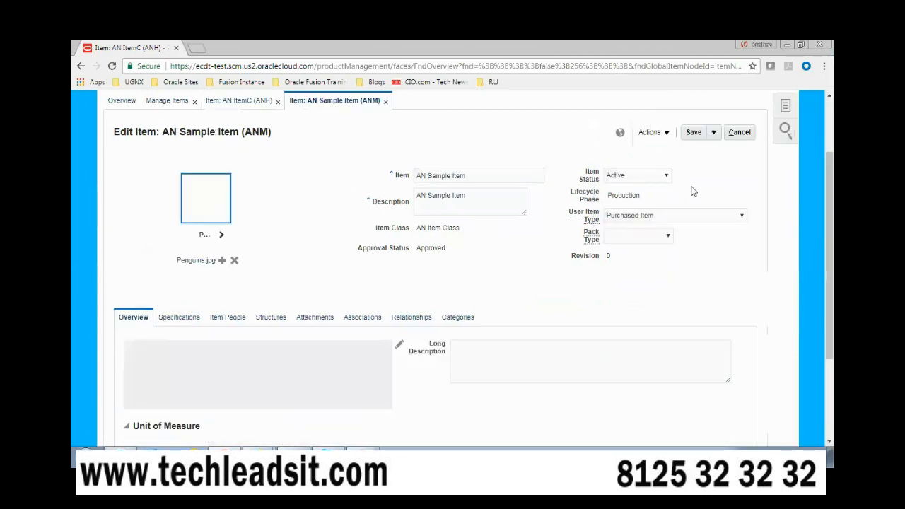
# Step: Set the inventory planning method to Min-max planning in AN Sample Item's Planning specifications
pyautogui.scroll(-1, 364, 256)
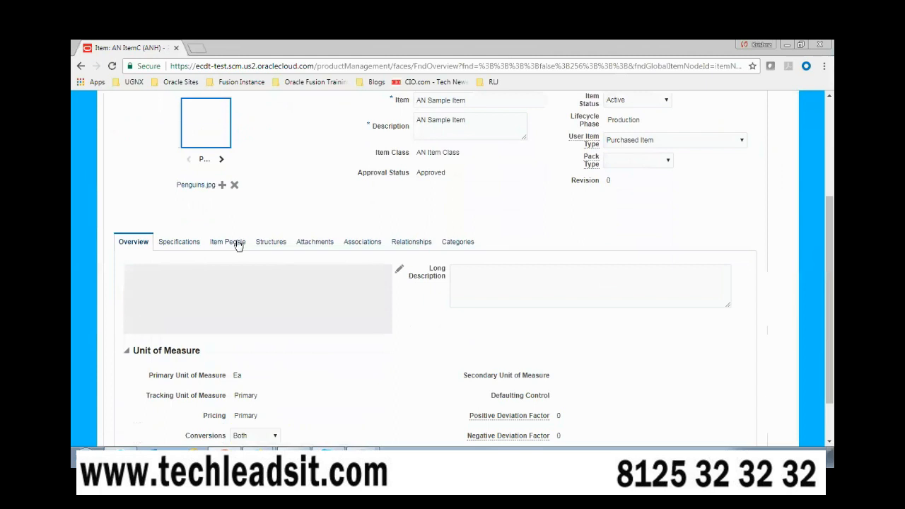
pyautogui.click(178, 241)
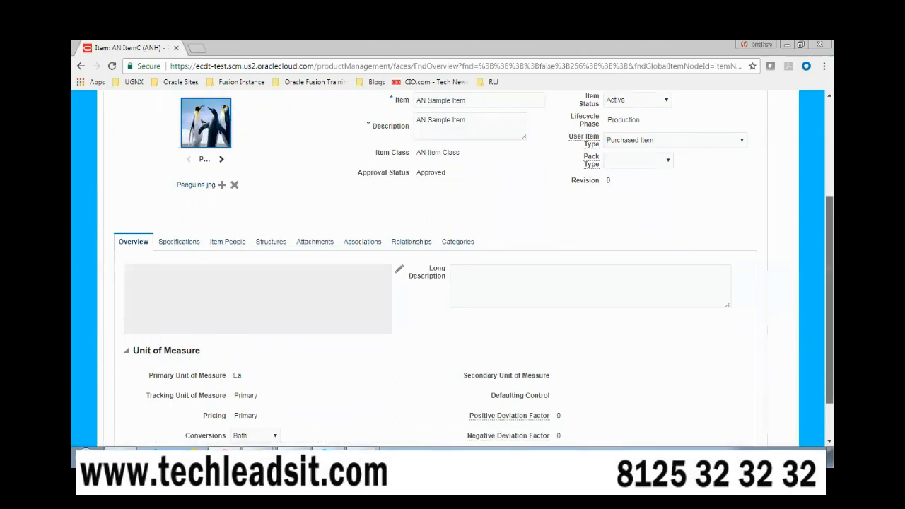
pyautogui.click(137, 401)
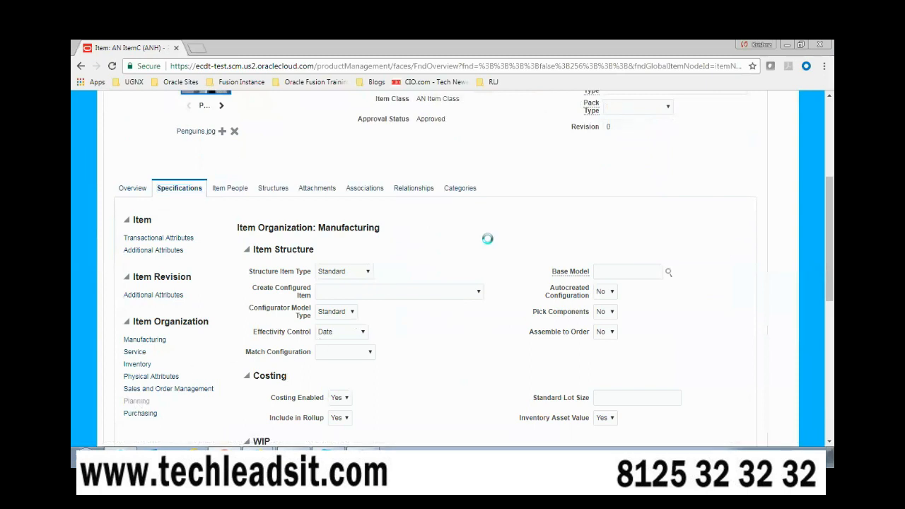
pyautogui.click(374, 275)
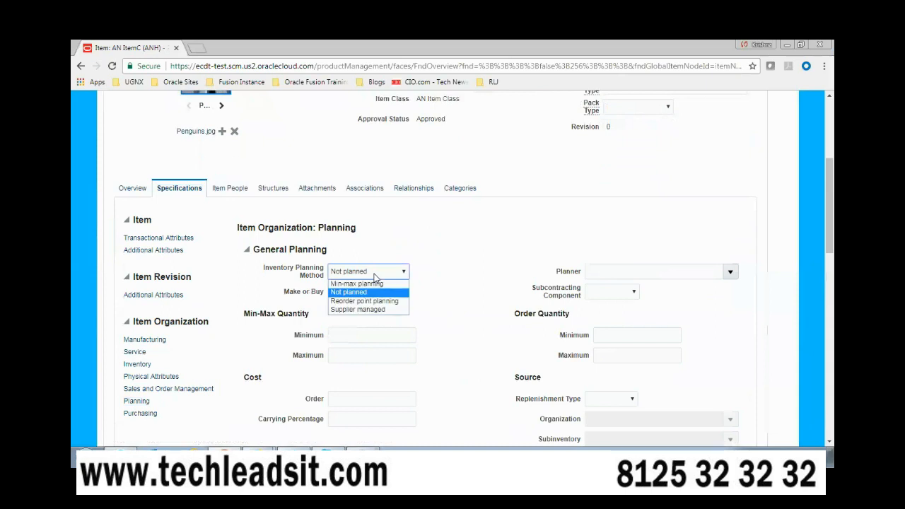
pyautogui.click(366, 284)
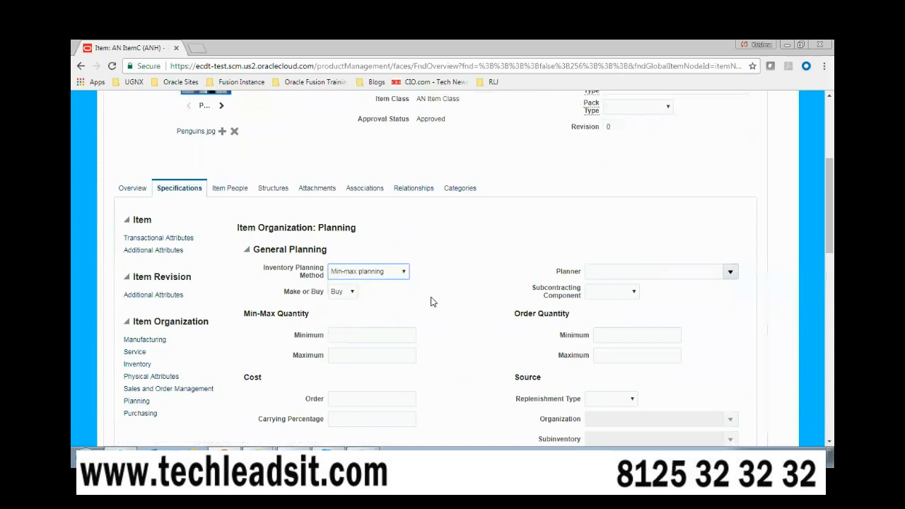
# Step: Examine the Min-Max Quantity and Order Quantity fields that go with the Min-max planning method
pyautogui.moveTo(300, 336); pyautogui.dragTo(318, 358)
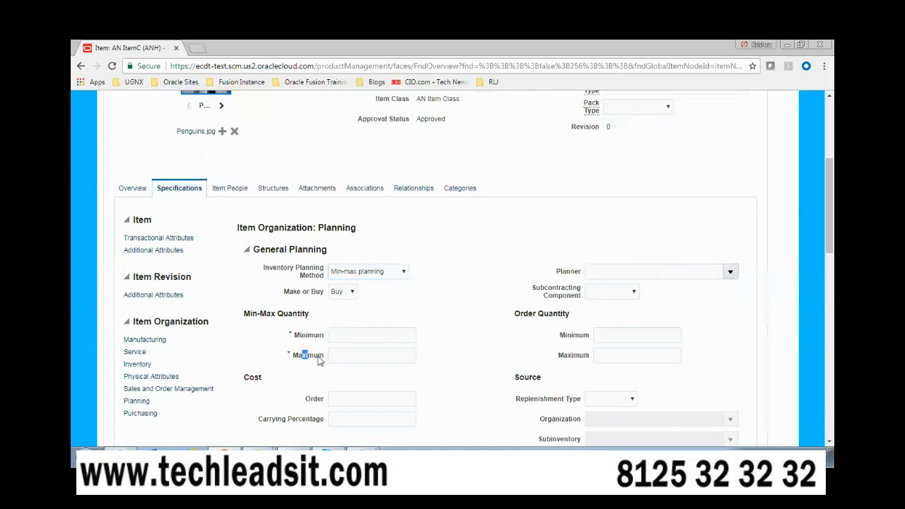
pyautogui.click(401, 330)
pyautogui.click(627, 336)
pyautogui.click(613, 355)
pyautogui.click(627, 337)
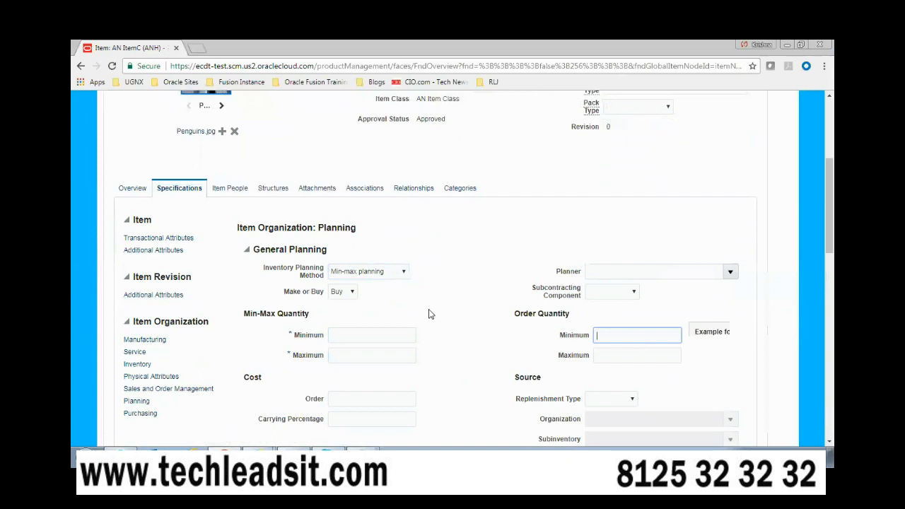
pyautogui.click(369, 275)
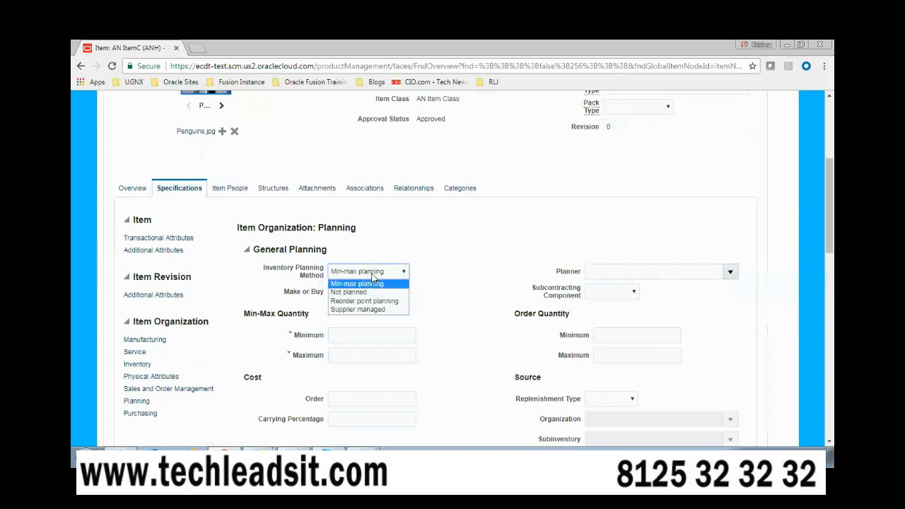
pyautogui.click(364, 284)
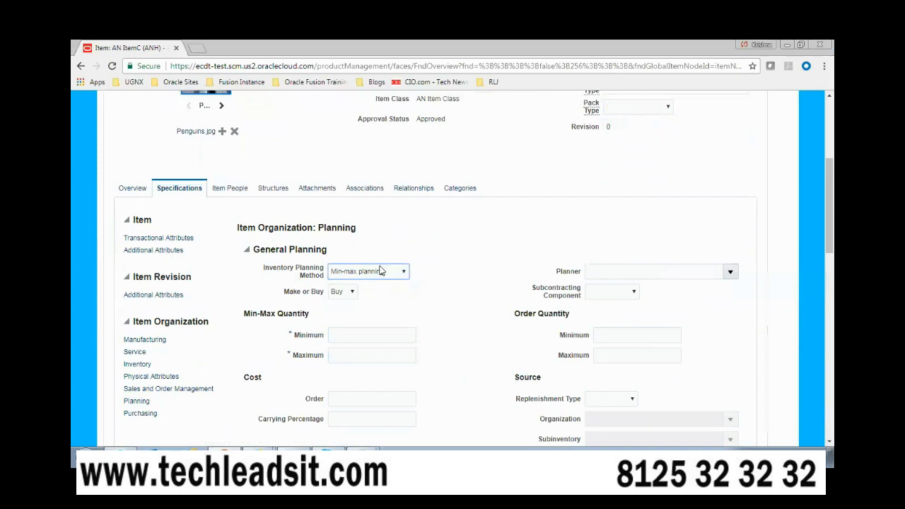
pyautogui.moveTo(294, 335); pyautogui.dragTo(333, 358)
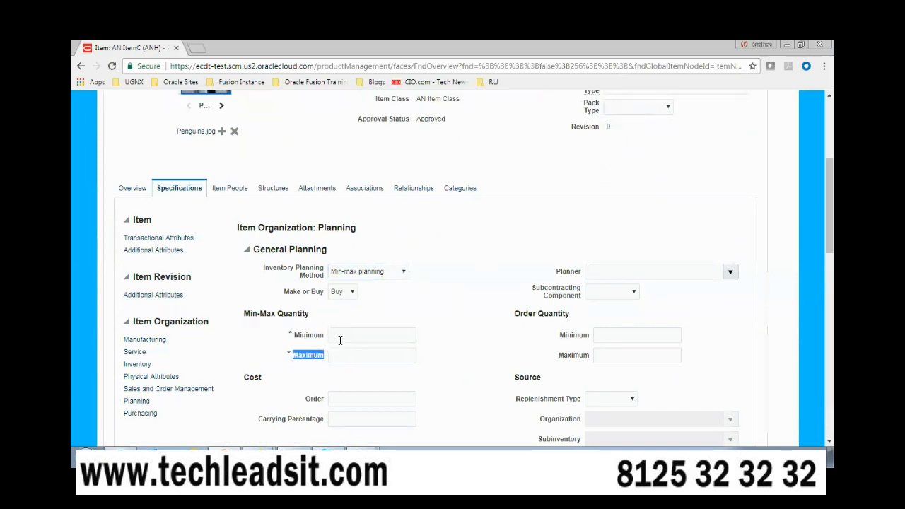
pyautogui.moveTo(296, 337); pyautogui.dragTo(339, 338)
pyautogui.click(376, 340)
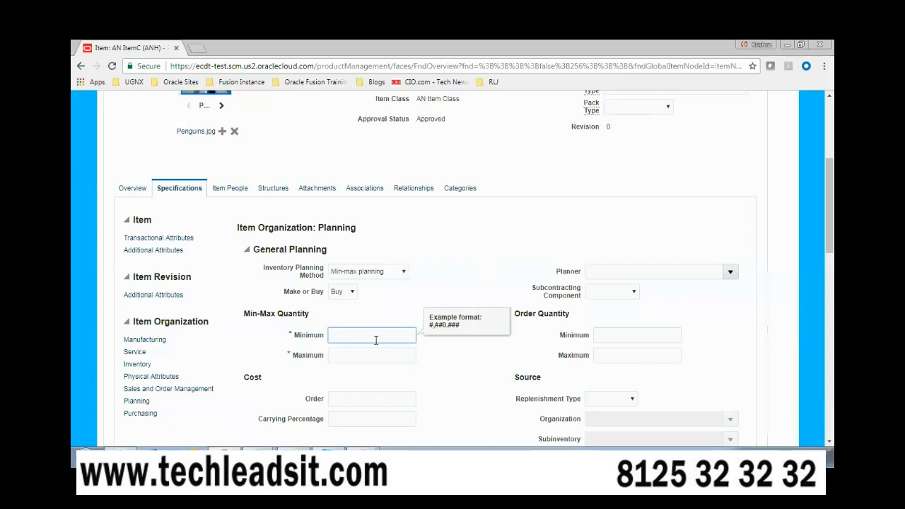
pyautogui.click(388, 273)
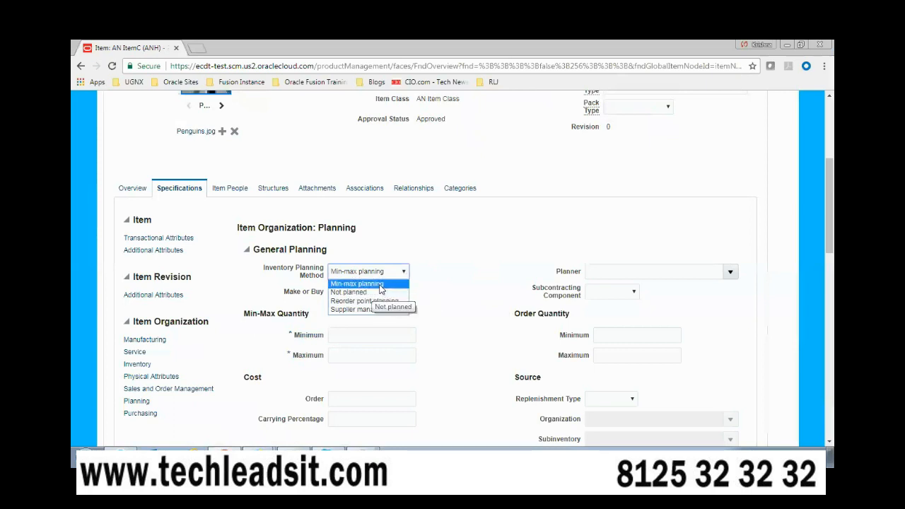
pyautogui.click(382, 284)
# Step: Set the min-max quantity to minimum 10000 and maximum 20000, and the order quantity to minimum 50 and maximum 5000
pyautogui.click(406, 335)
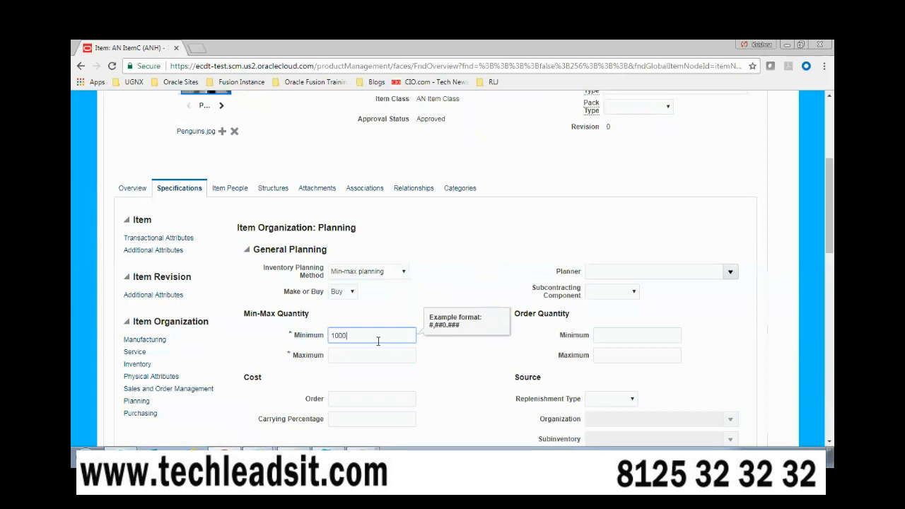
pyautogui.press('Tab')
pyautogui.write('20000')
pyautogui.click(629, 338)
pyautogui.write('5')
pyautogui.press('Tab')
pyautogui.click(629, 340)
pyautogui.write('0')
pyautogui.press('Tab')
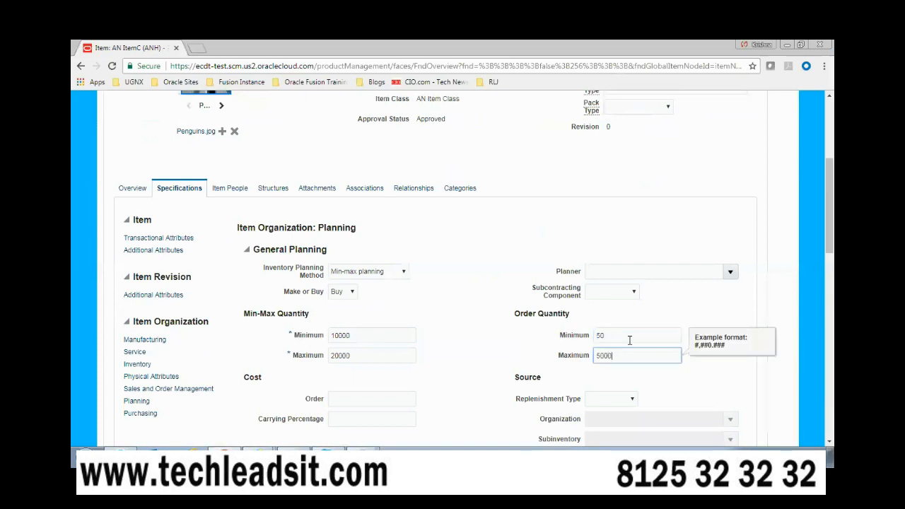
pyautogui.click(476, 364)
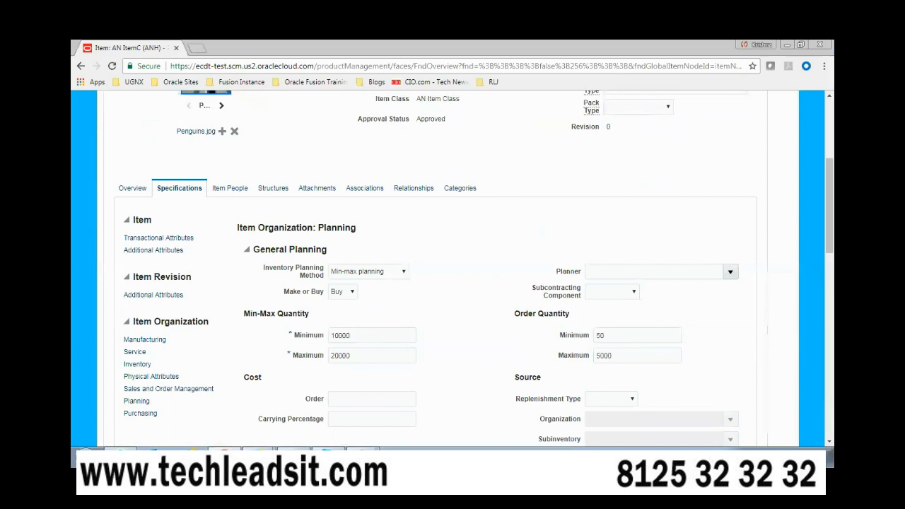
# Step: Save and close the item AN Sample Item (ANM)
pyautogui.scroll(2, 474, 268)
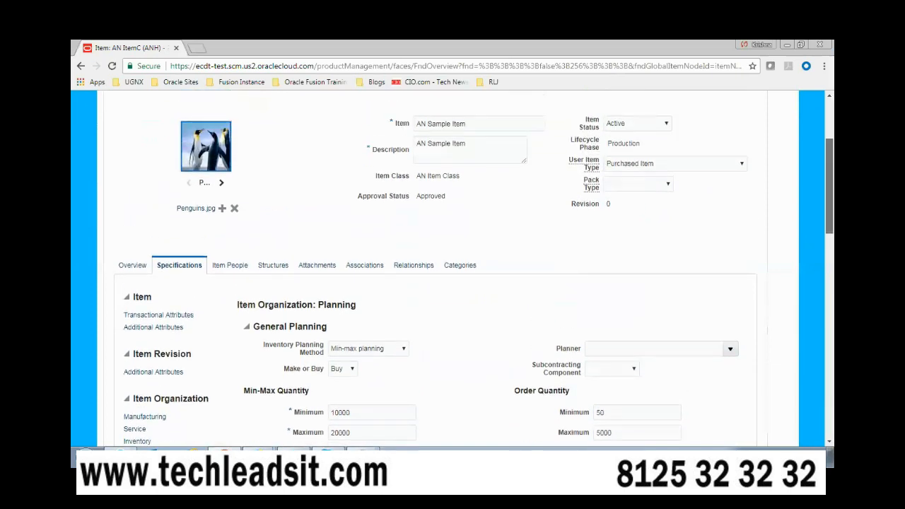
pyautogui.scroll(2, 752, 205)
pyautogui.click(714, 196)
pyautogui.click(713, 209)
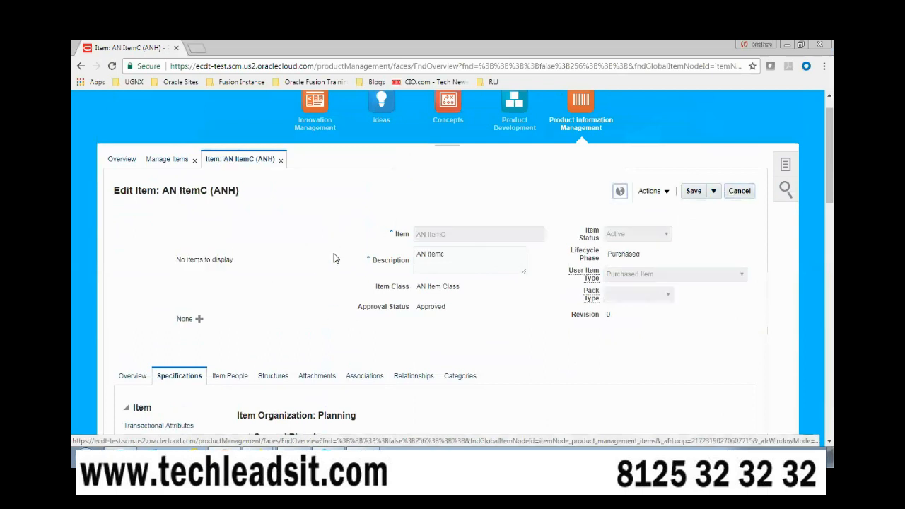
# Step: Save and close the item AN ItemC (ANH)
pyautogui.scroll(1, 424, 244)
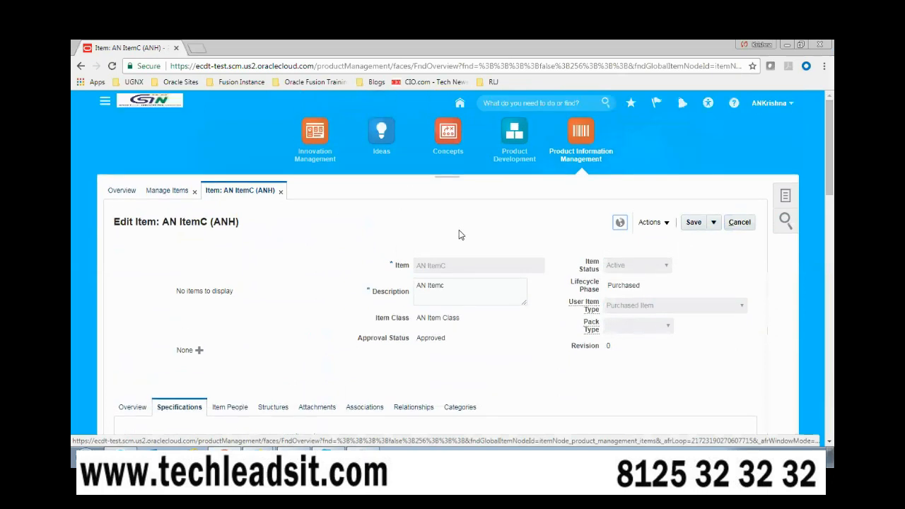
pyautogui.click(713, 224)
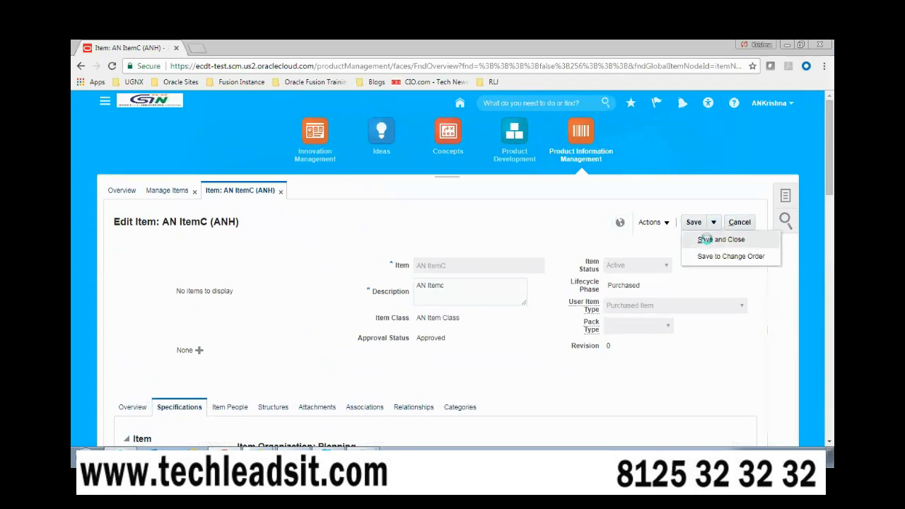
pyautogui.click(706, 239)
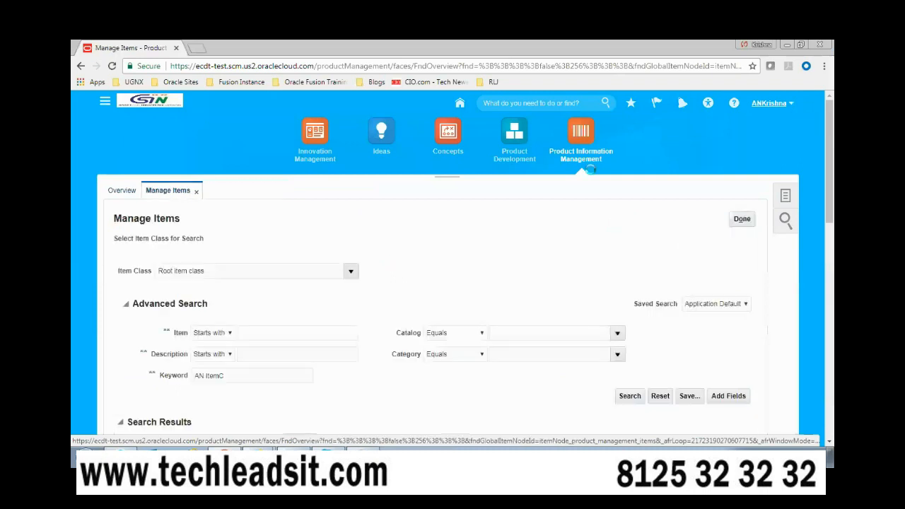
# Step: Search Setup and Maintenance for %Sub%Invento% and open the Manage Subinventories and Locators task of the Item Subinventory business object
pyautogui.click(773, 104)
pyautogui.click(682, 218)
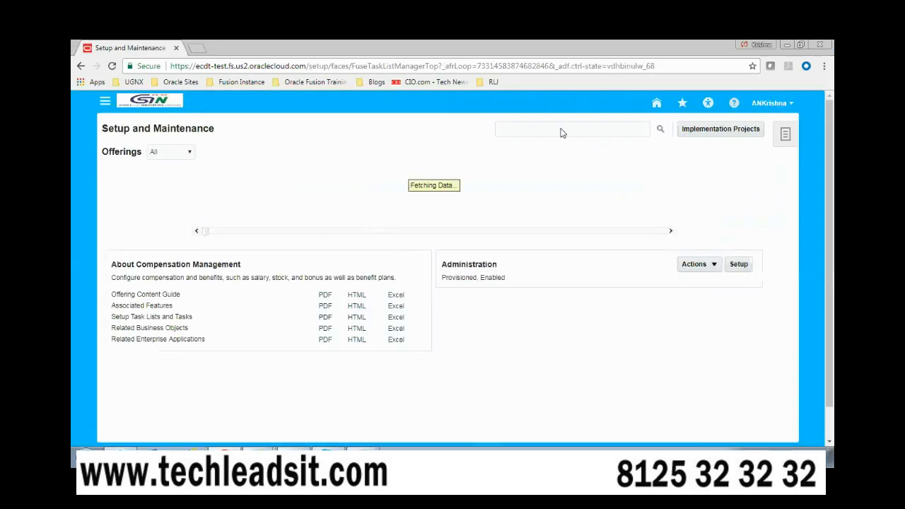
pyautogui.click(557, 128)
pyautogui.write('%Sub')
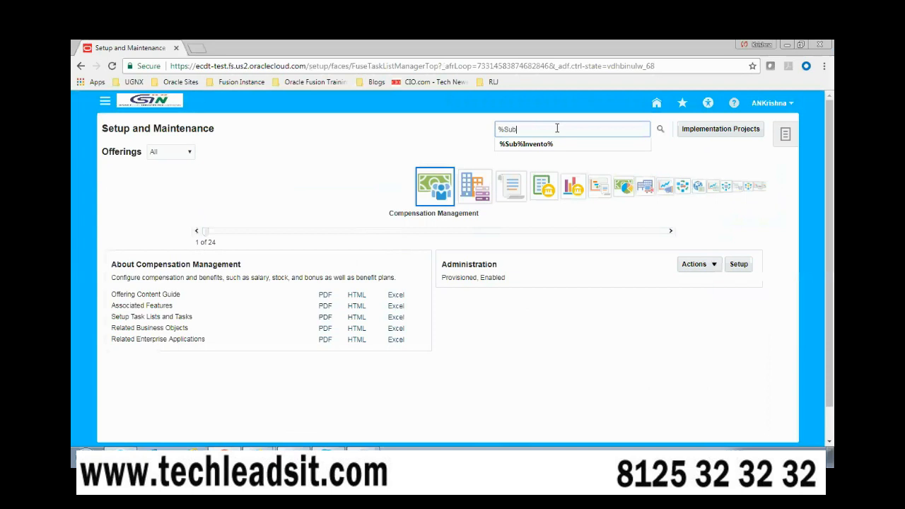
pyautogui.write('%In')
pyautogui.press('Down')
pyautogui.press('Return')
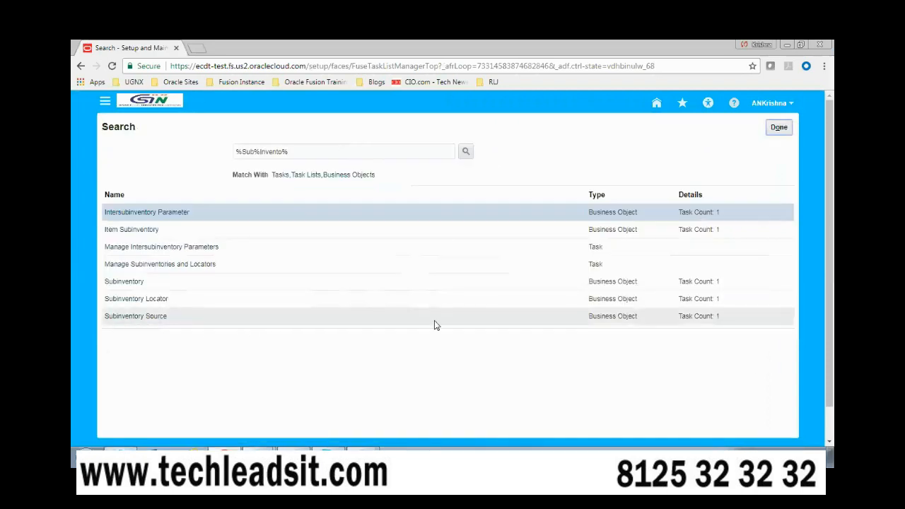
pyautogui.click(126, 233)
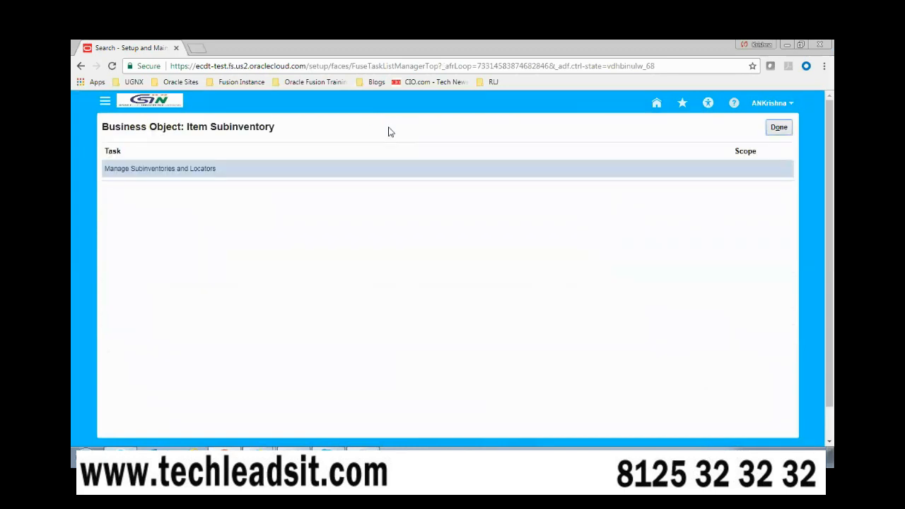
pyautogui.click(170, 171)
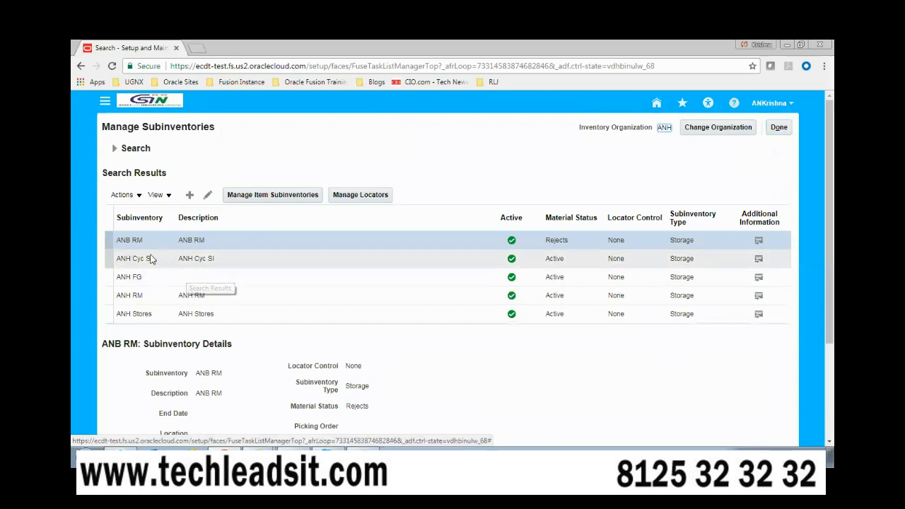
# Step: Open the item subinventories of ANH RM and start adding an item to that subinventory
pyautogui.click(140, 295)
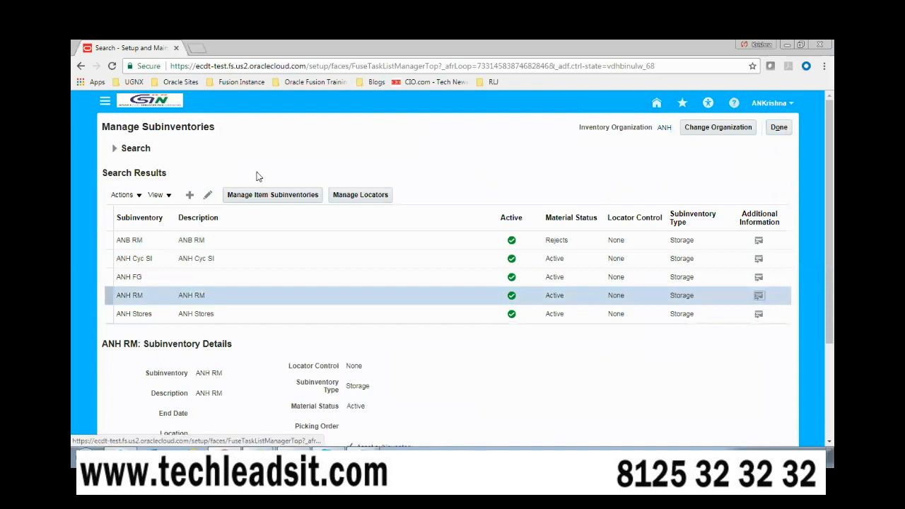
pyautogui.click(249, 196)
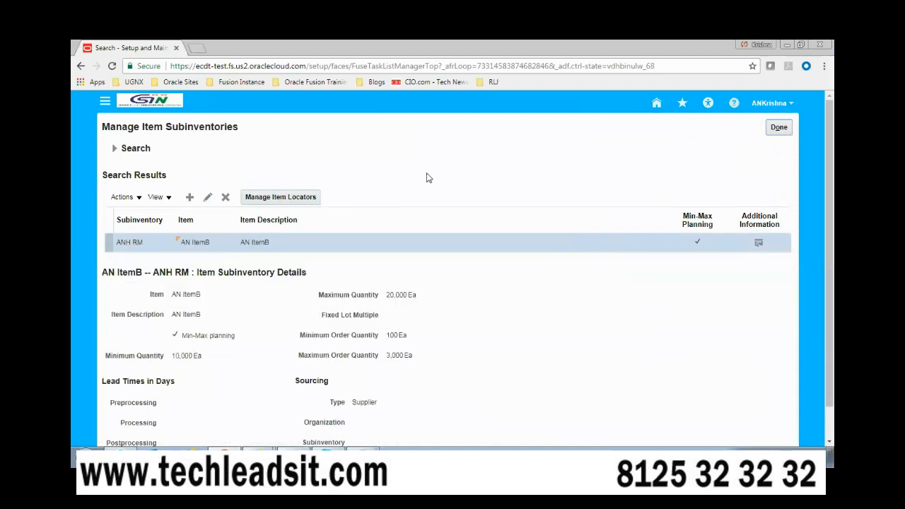
pyautogui.click(280, 196)
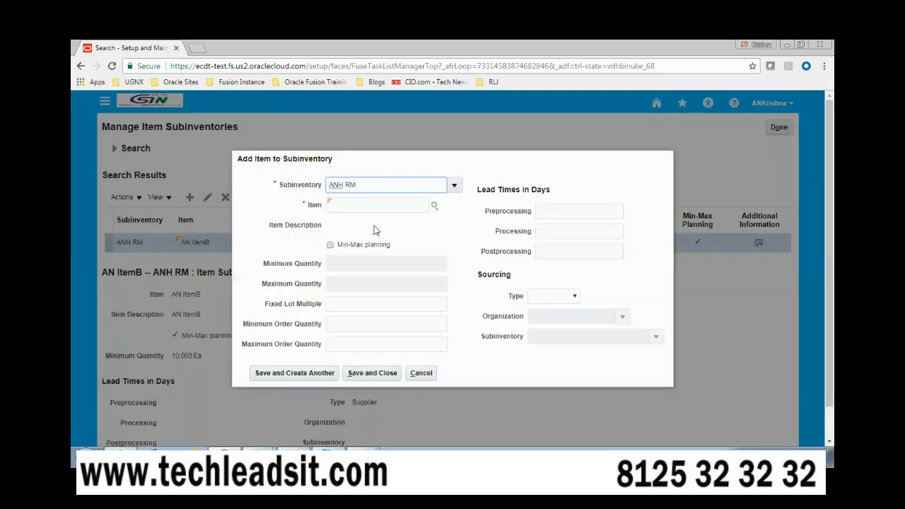
pyautogui.tripleClick(366, 178)
pyautogui.click(351, 205)
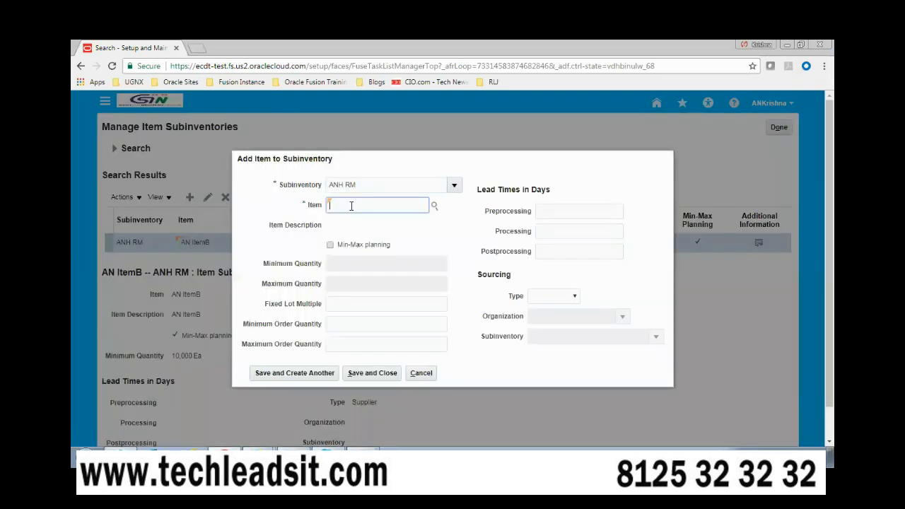
# Step: Try to find AN Sample Item through the item search and assign it to the new subinventory entry
pyautogui.click(435, 209)
pyautogui.click(355, 215)
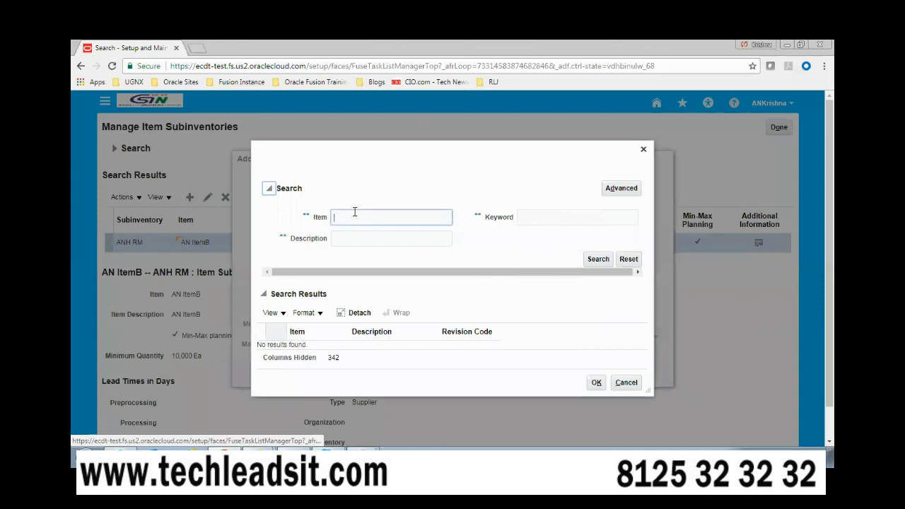
pyautogui.write('AN Sam')
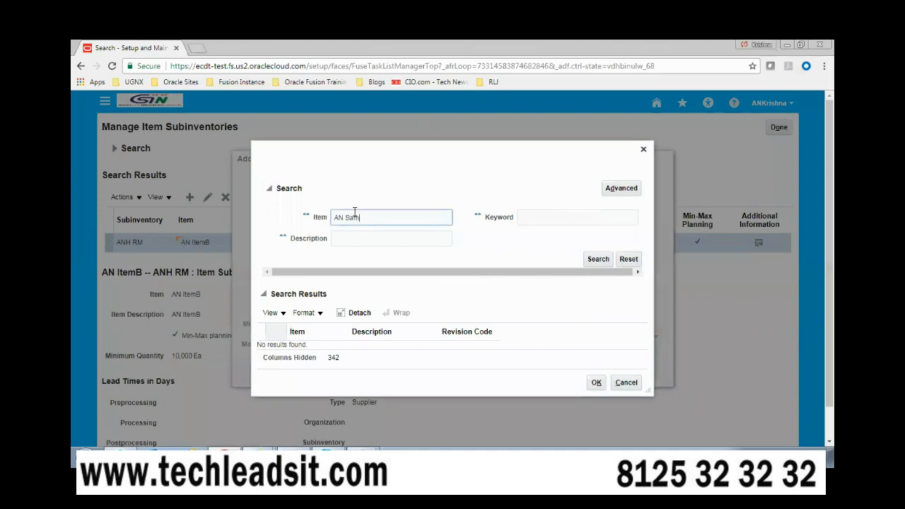
pyautogui.write('ple Item')
pyautogui.click(599, 259)
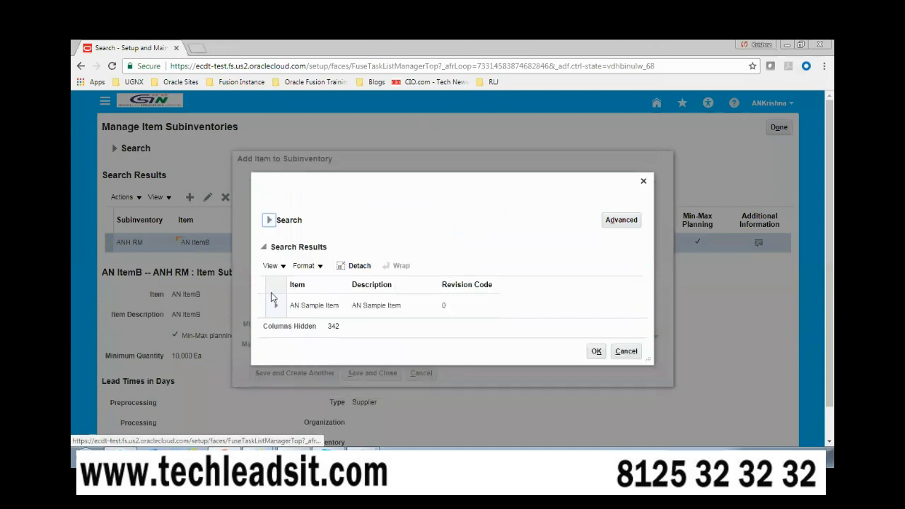
pyautogui.click(596, 353)
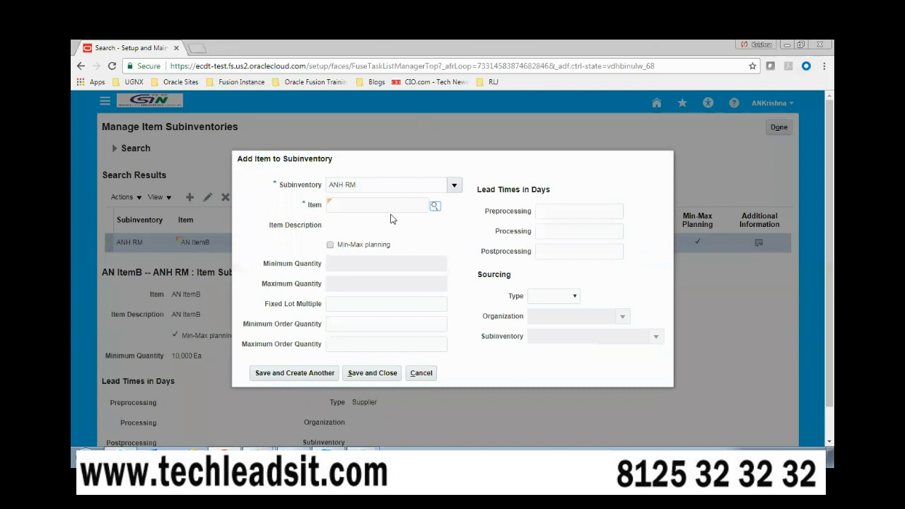
# Step: Search for AN Sample Item% and assign AN Sample Item as the item to add to ANH RM
pyautogui.click(435, 206)
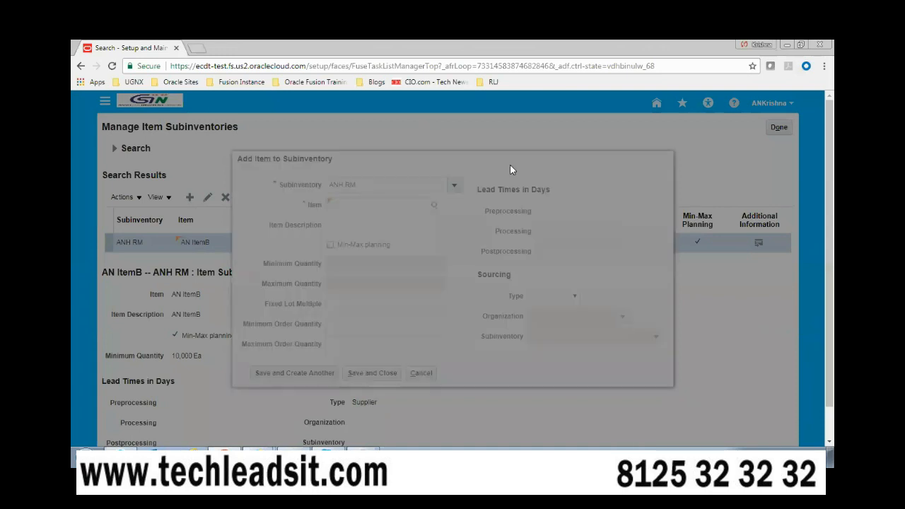
pyautogui.click(269, 230)
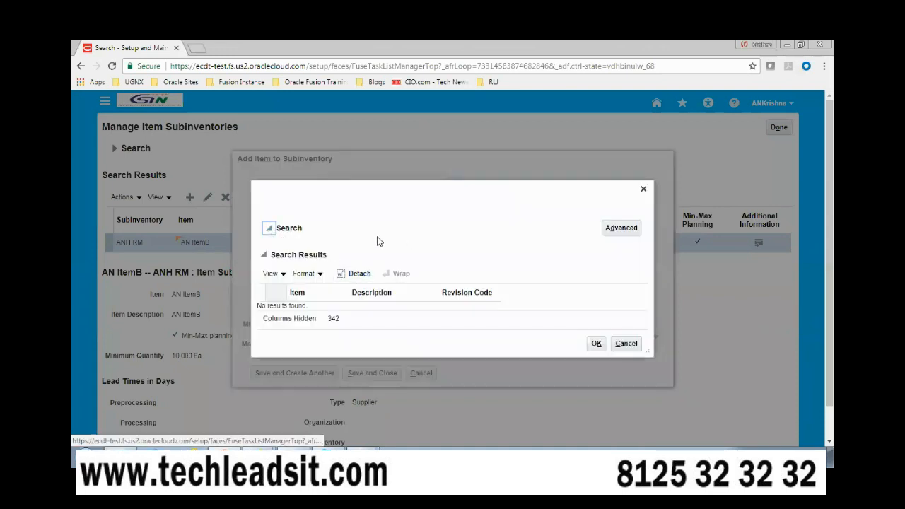
pyautogui.click(358, 220)
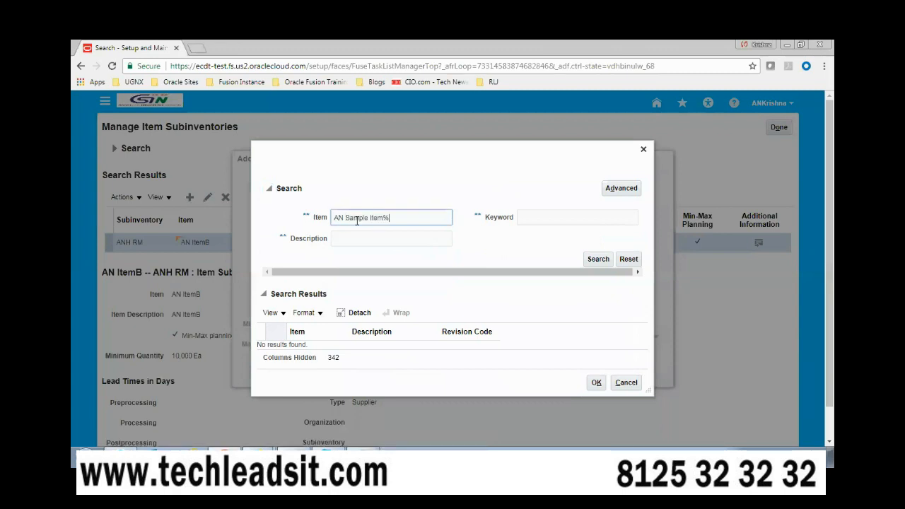
pyautogui.click(599, 259)
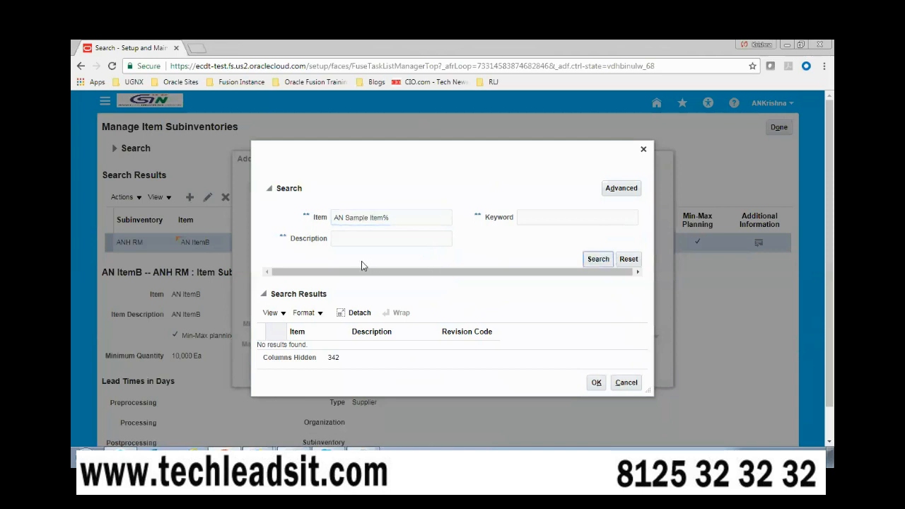
pyautogui.click(258, 309)
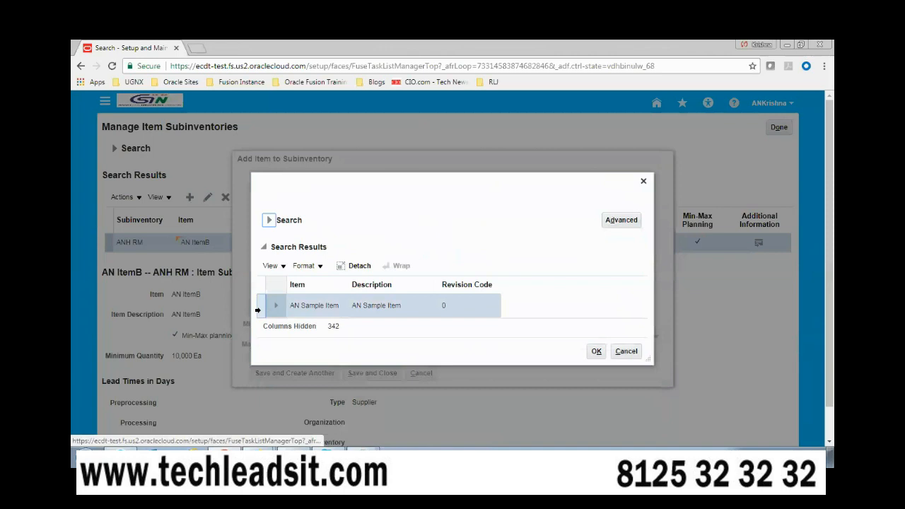
pyautogui.click(596, 351)
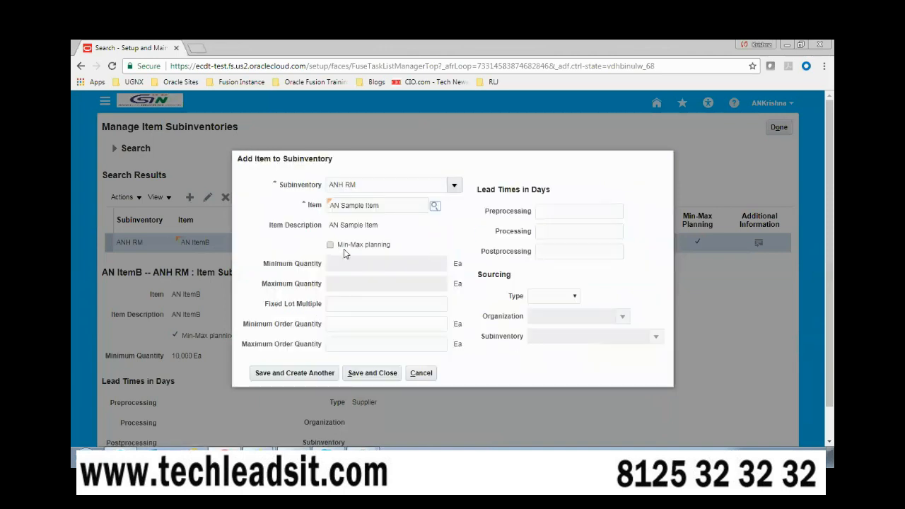
# Step: Enable min-max planning for the item with a minimum quantity of 10000 and a maximum quantity of 20000
pyautogui.click(330, 245)
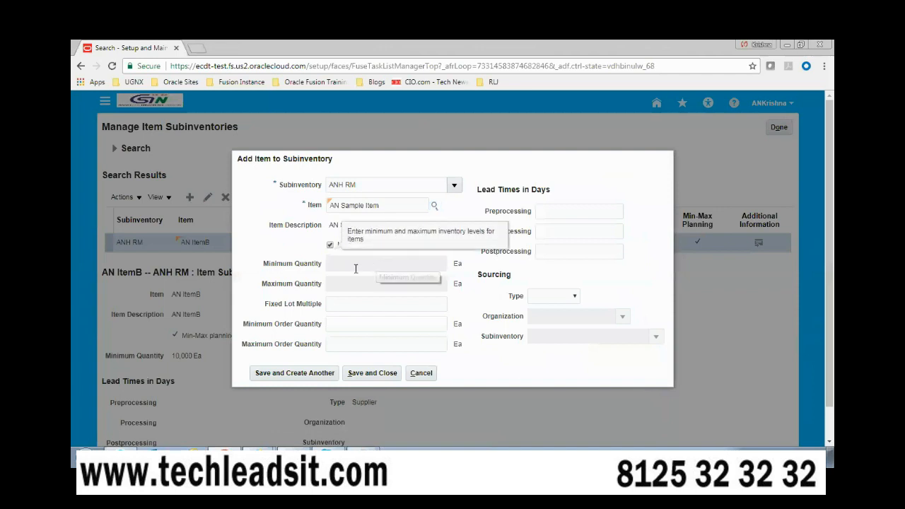
pyautogui.click(346, 264)
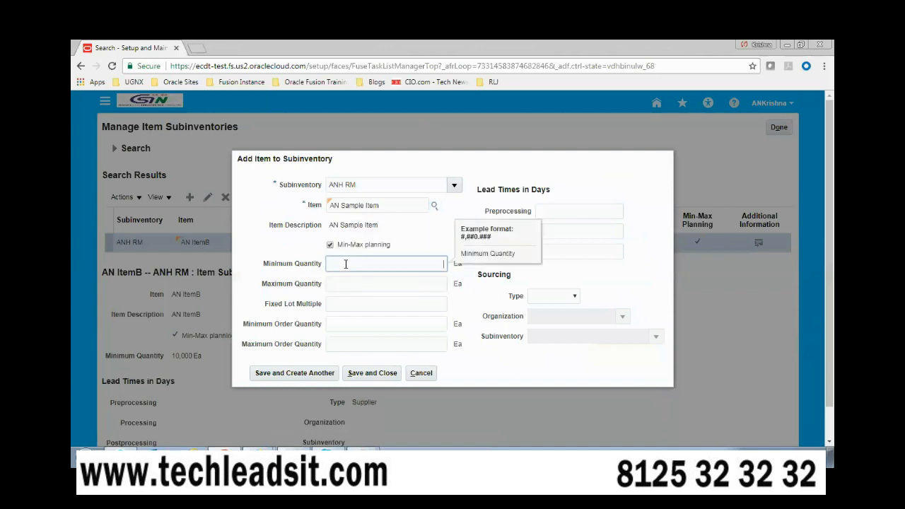
pyautogui.press('Tab')
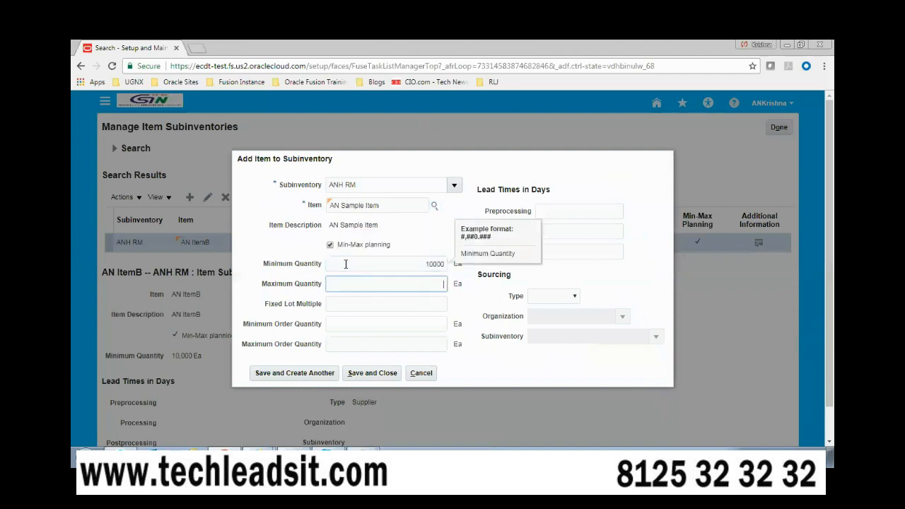
pyautogui.write('2000')
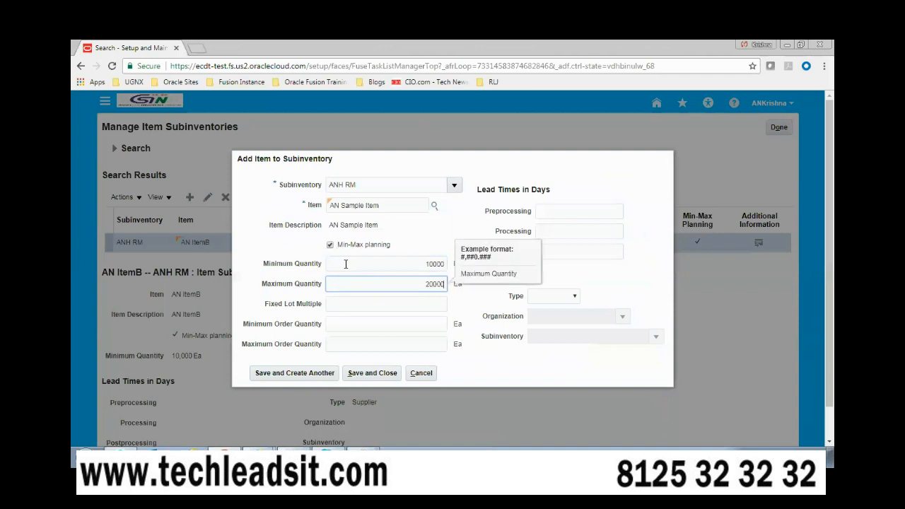
pyautogui.write('0')
pyautogui.click(594, 272)
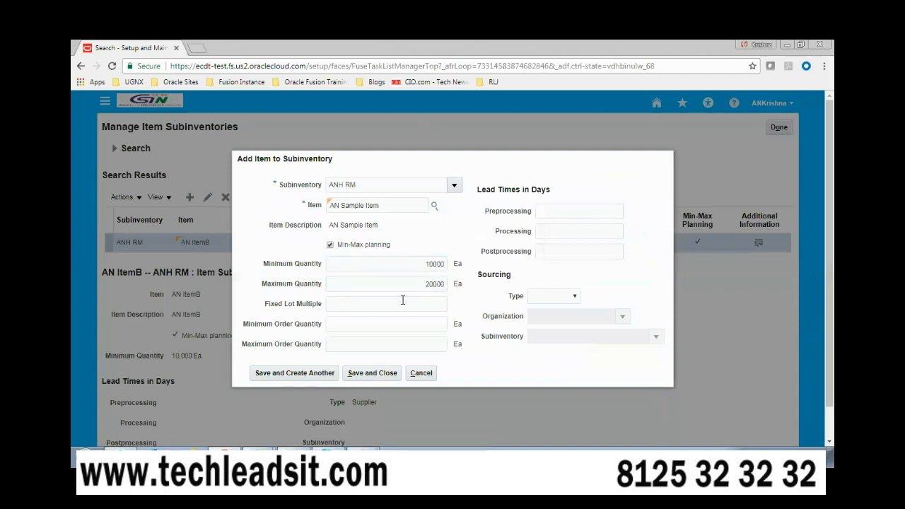
# Step: Set the minimum order quantity to 50 and the maximum order quantity to 5000
pyautogui.click(419, 324)
pyautogui.write('50')
pyautogui.press('Tab')
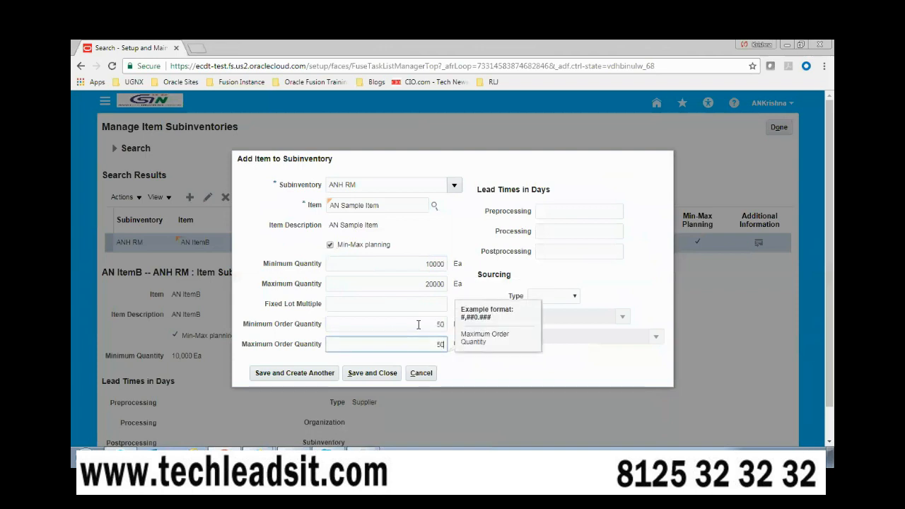
pyautogui.click(498, 363)
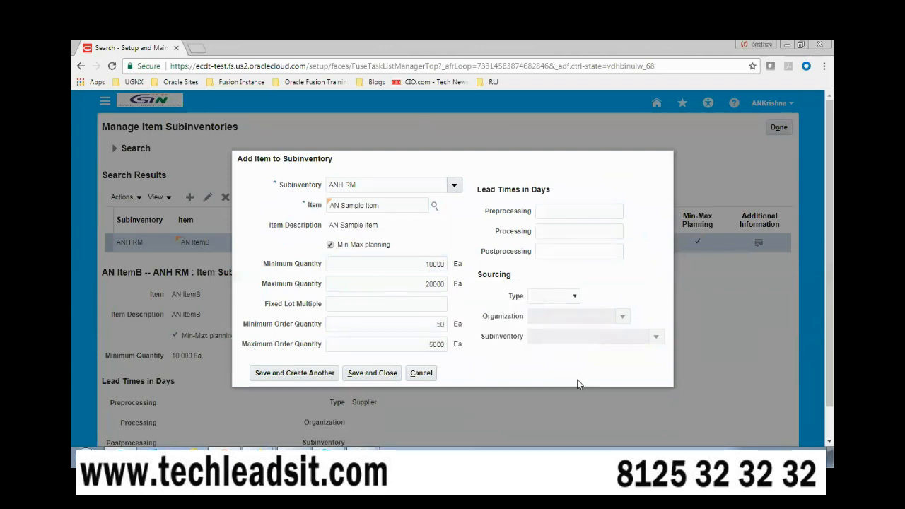
# Step: Set the sourcing type to Supplier and save and close the item subinventory entry
pyautogui.click(573, 297)
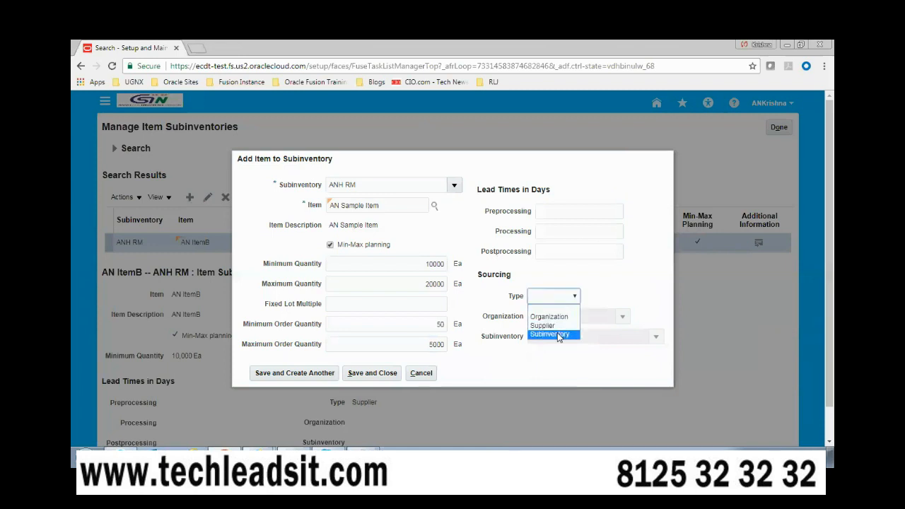
pyautogui.click(543, 325)
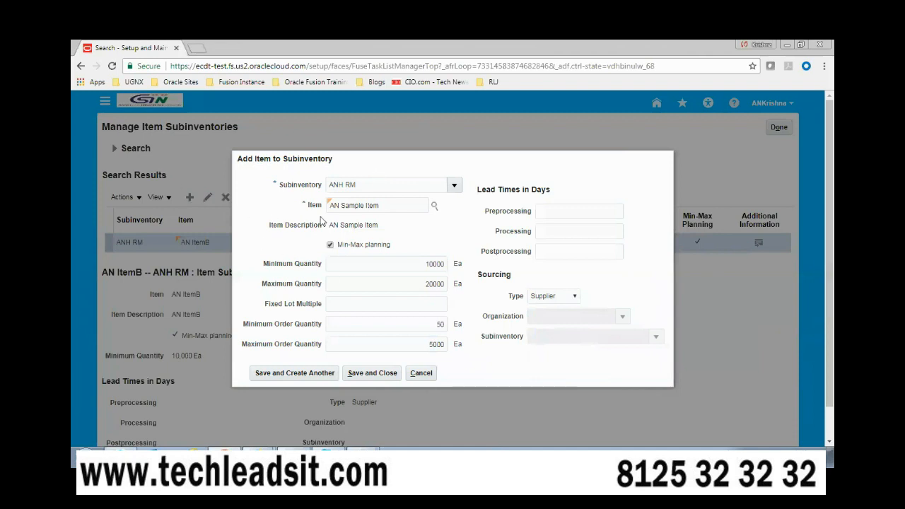
pyautogui.tripleClick(379, 205)
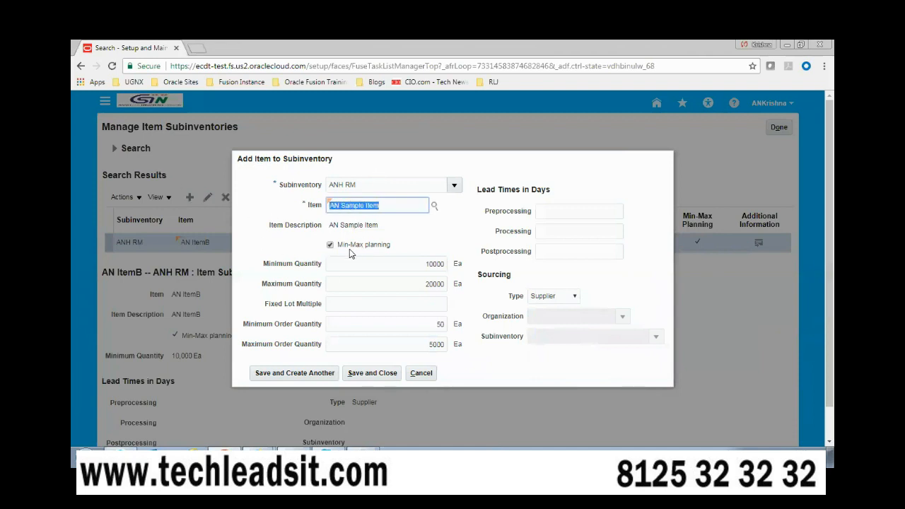
pyautogui.click(362, 374)
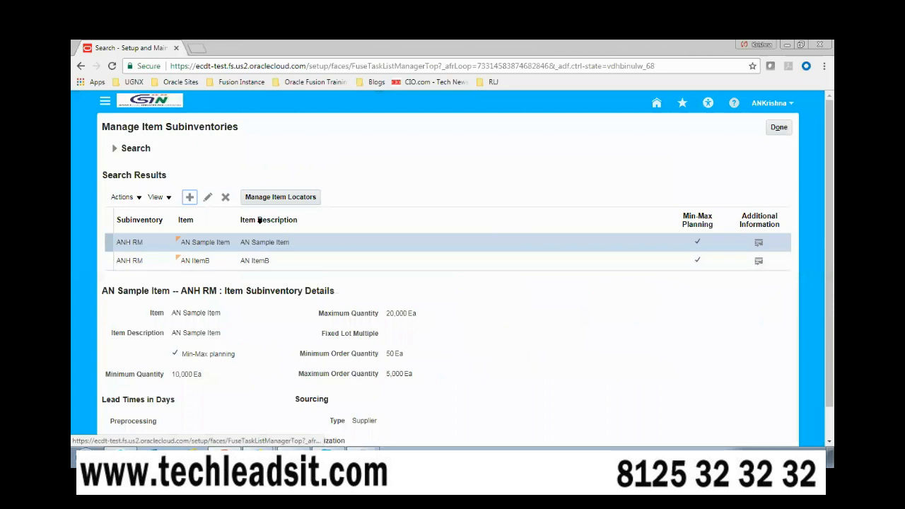
# Step: Review and save the AN Sample Item entry in ANH RM, and close the subinventory and business object pages
pyautogui.click(209, 200)
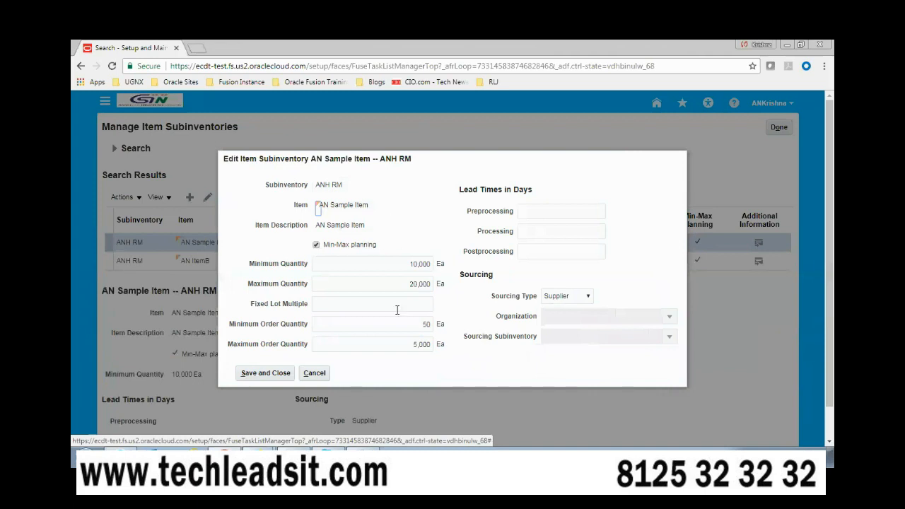
pyautogui.click(283, 374)
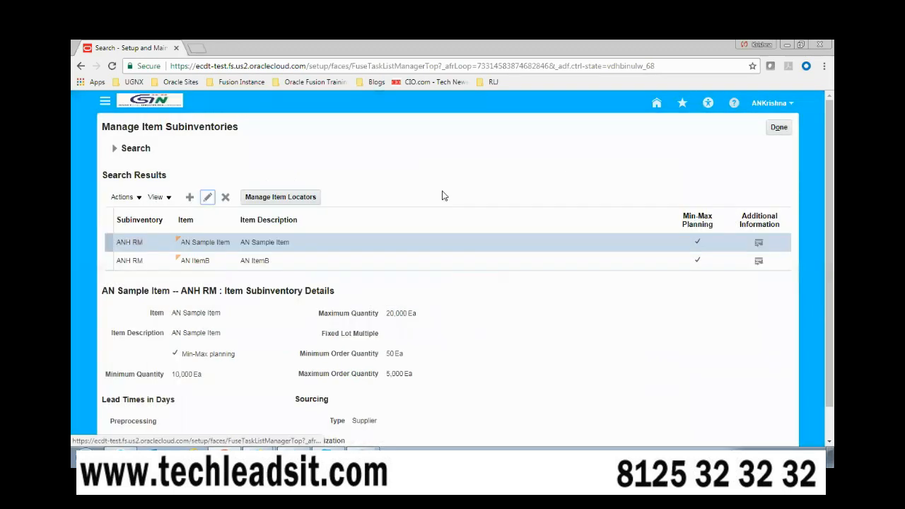
pyautogui.click(780, 128)
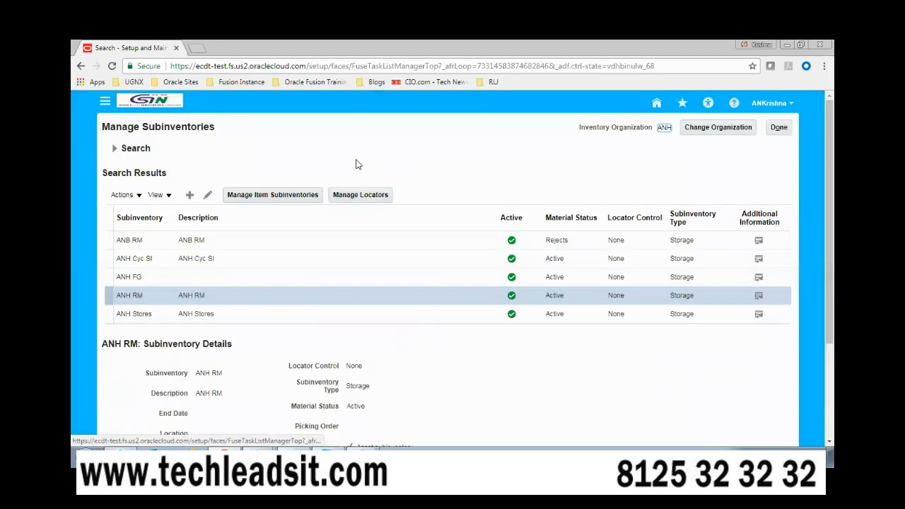
pyautogui.click(778, 128)
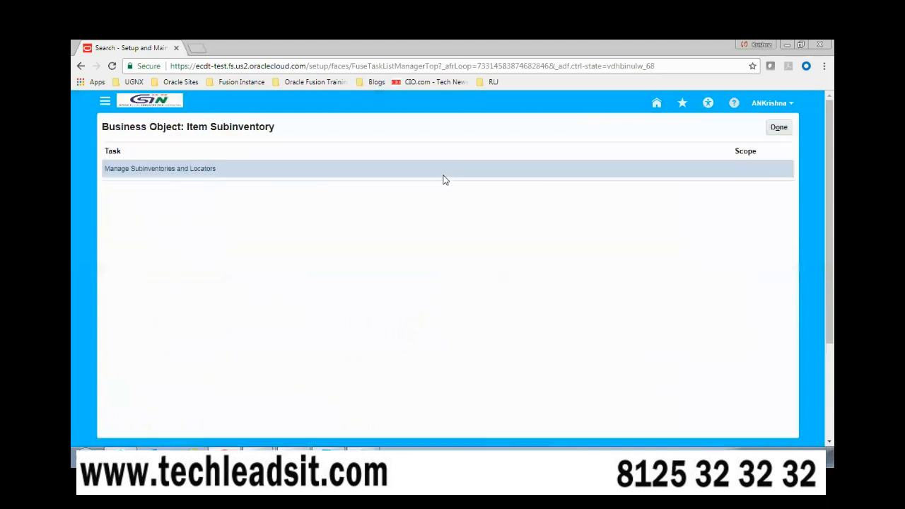
pyautogui.click(781, 130)
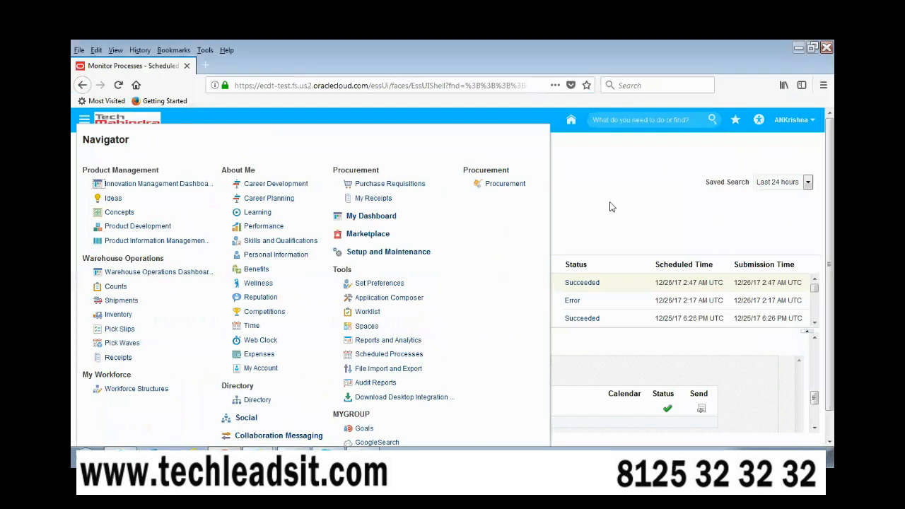
# Step: Switch to Scheduled Processes in the Firefox window and start a new Print Min-Max Planning Report process
pyautogui.click(611, 207)
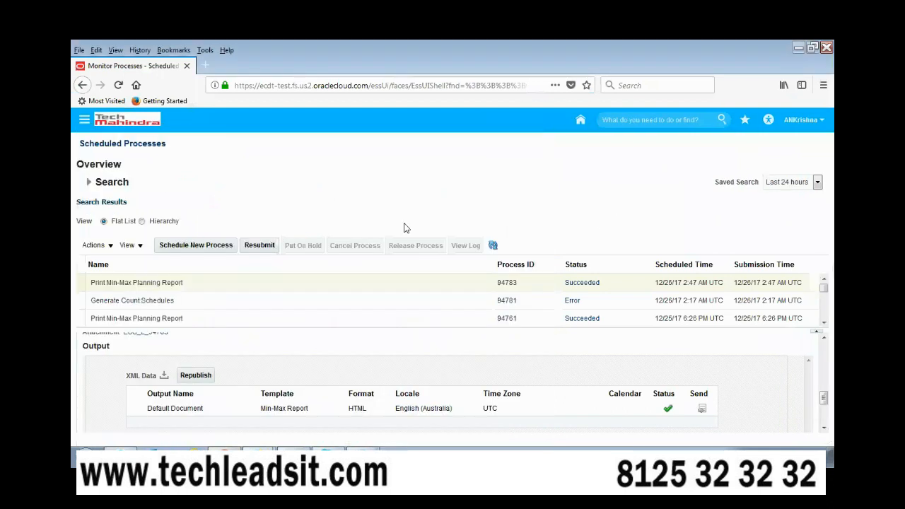
pyautogui.click(150, 282)
pyautogui.click(259, 246)
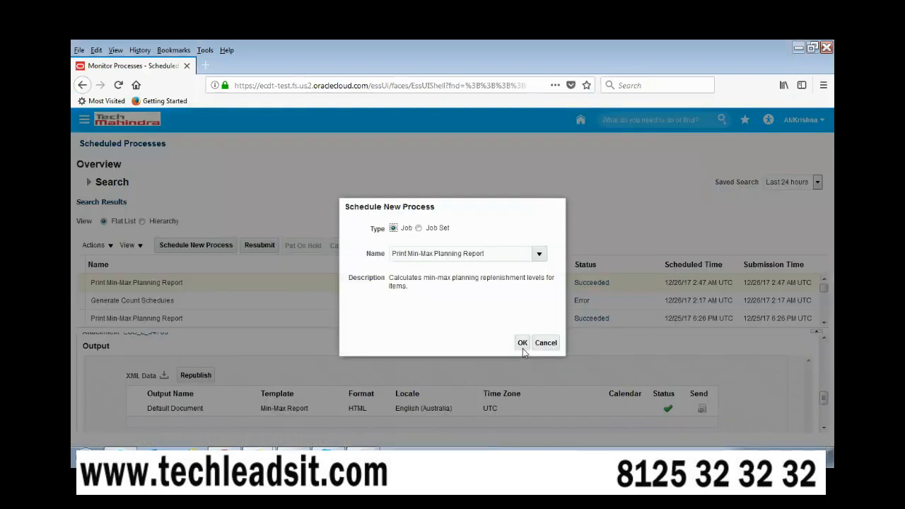
pyautogui.click(523, 343)
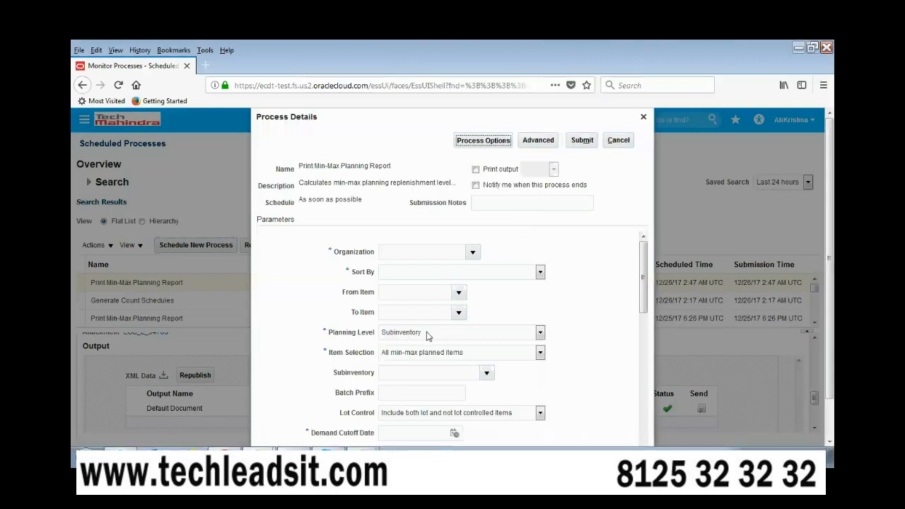
# Step: Set the report's organization to ANH, sort by Inventory item, and limit the item range from and to AN Sample Item
pyautogui.click(418, 252)
pyautogui.click(539, 271)
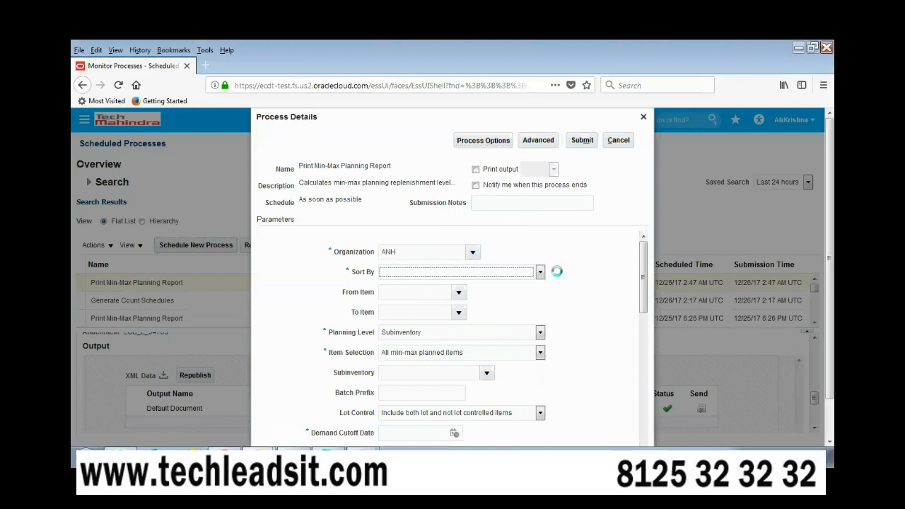
pyautogui.click(485, 328)
pyautogui.click(435, 296)
pyautogui.write('AN Sample Item')
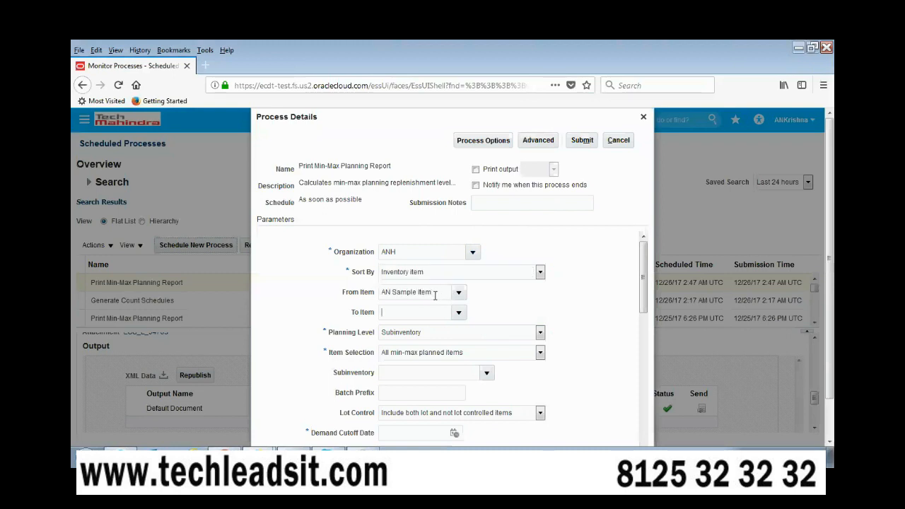
pyautogui.press('Tab')
pyautogui.write('AN Sample Item')
pyautogui.press('Tab')
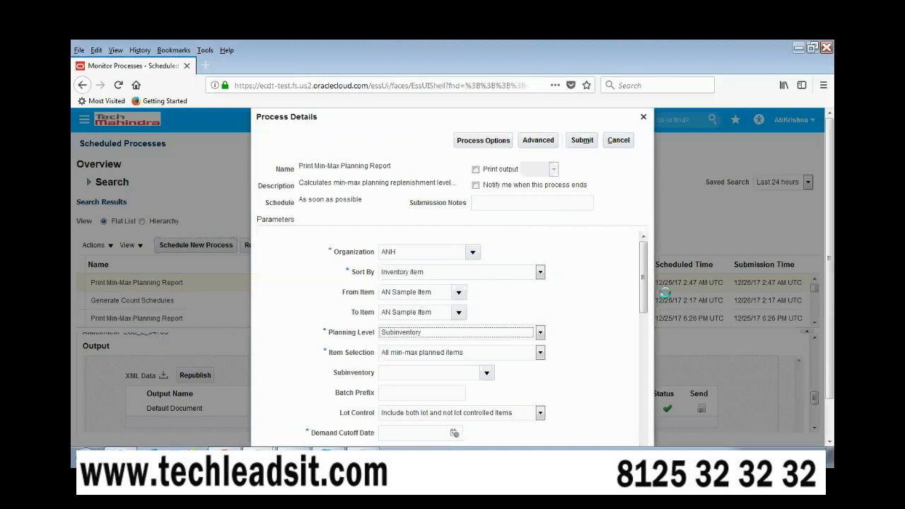
# Step: Set the item selection to Items under minimum quantity
pyautogui.moveTo(645, 281); pyautogui.dragTo(646, 293)
pyautogui.click(540, 315)
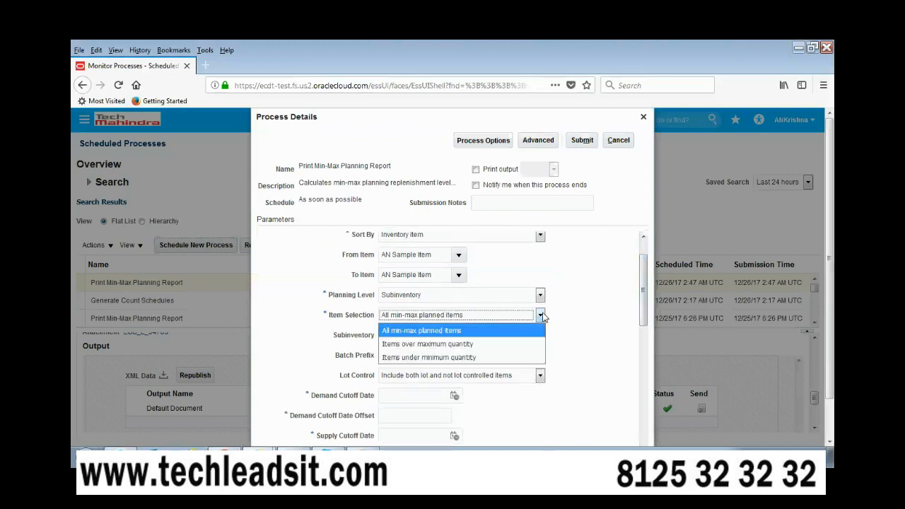
pyautogui.click(495, 357)
# Step: Set the demand cutoff date to 12/26/17, check the remaining report parameters, and submit the Print Min-Max Planning Report
pyautogui.moveTo(645, 297); pyautogui.dragTo(644, 309)
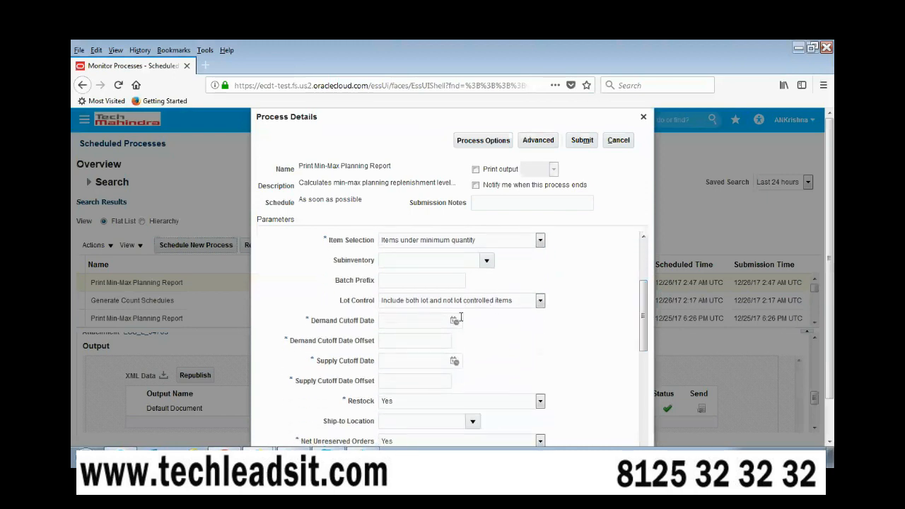
pyautogui.click(454, 323)
pyautogui.click(509, 283)
pyautogui.write('12/26/17')
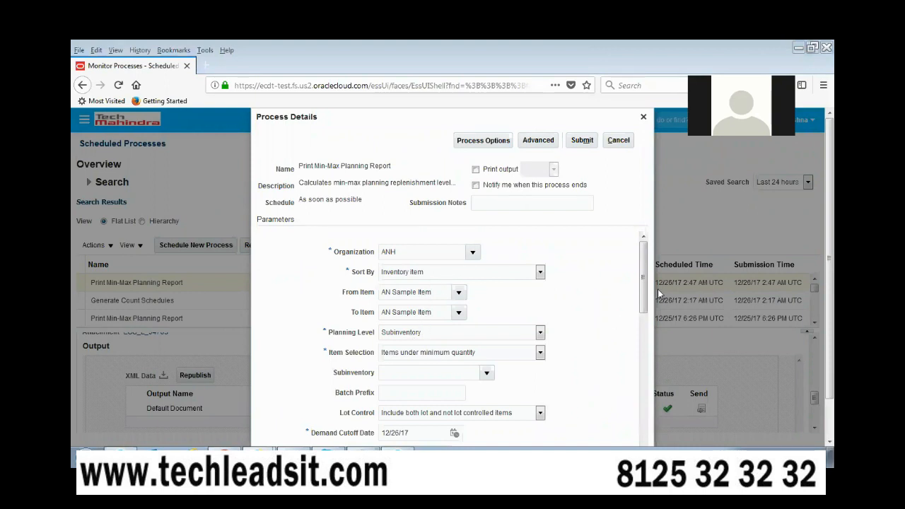
pyautogui.moveTo(645, 290); pyautogui.dragTo(643, 440)
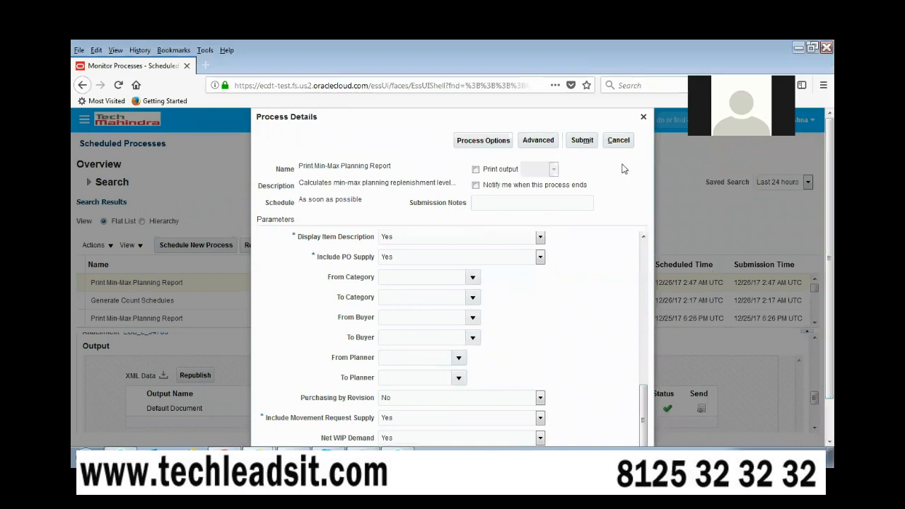
pyautogui.click(585, 145)
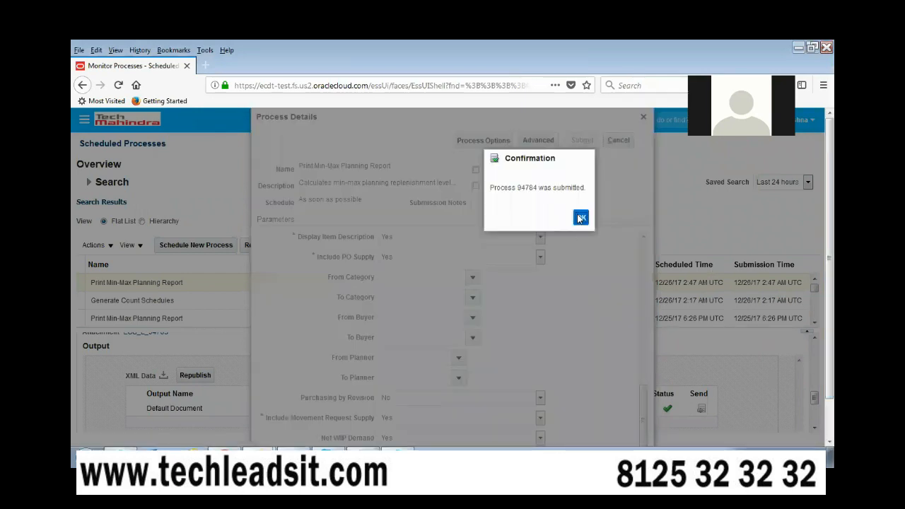
pyautogui.press('Return')
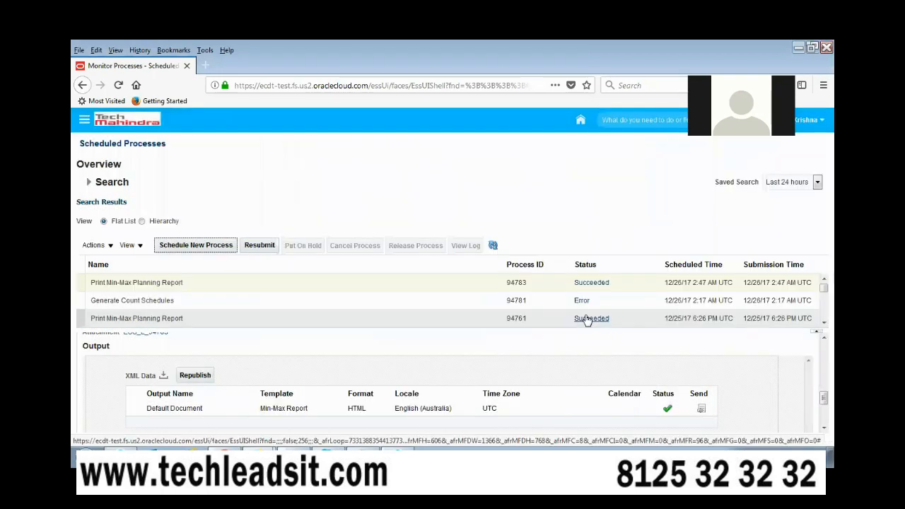
# Step: Refresh the scheduled process list until the new Print Min-Max Planning Report finishes, and select it to show its details
pyautogui.click(494, 247)
pyautogui.click(493, 247)
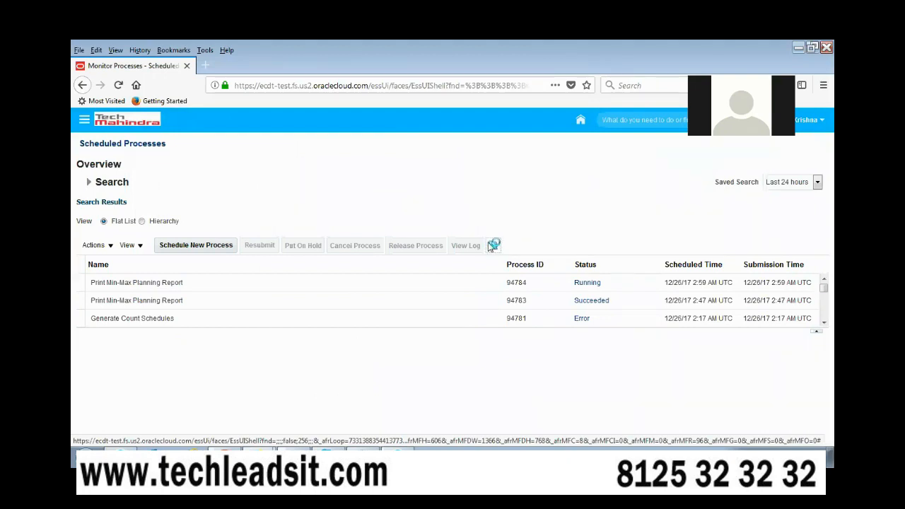
pyautogui.click(493, 244)
pyautogui.click(237, 284)
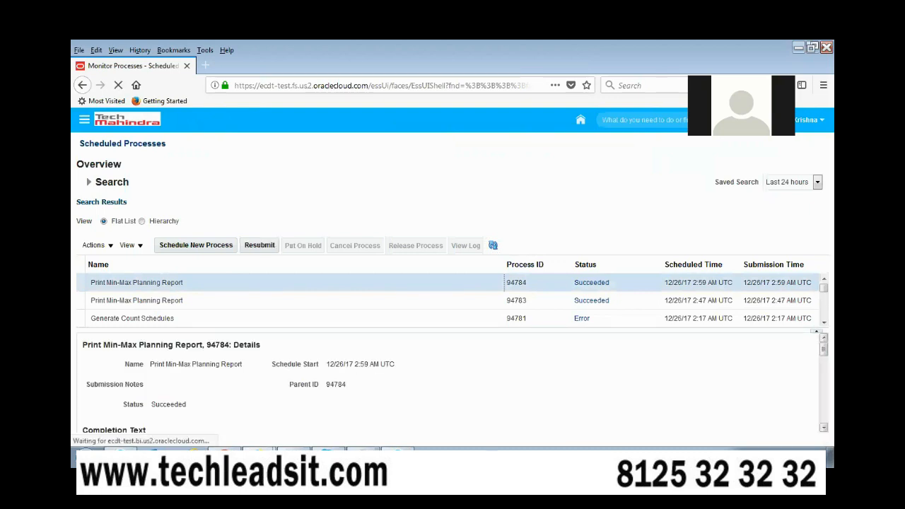
# Step: Republish the selected process's output, closing the earlier AN ItemC report window, and display the AN Sample Item report as PDF
pyautogui.scroll(-6, 453, 389)
pyautogui.scroll(-2, 452, 382)
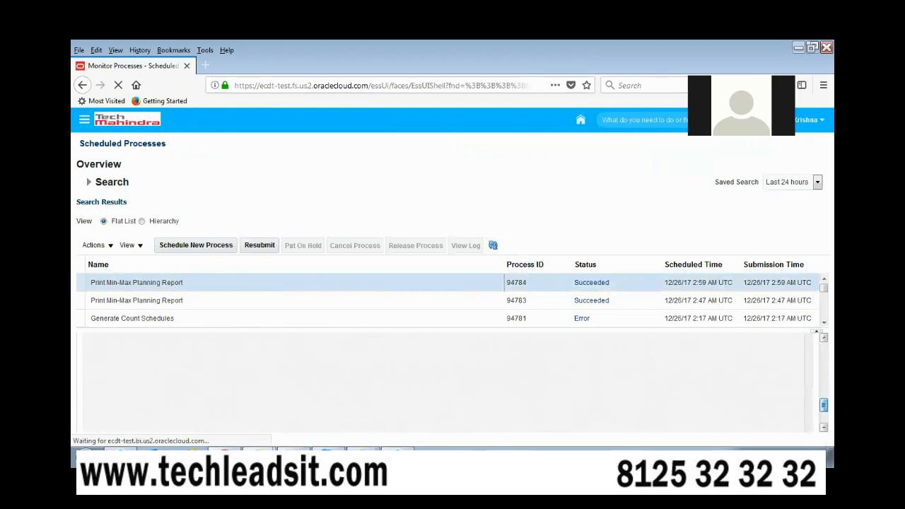
pyautogui.click(203, 341)
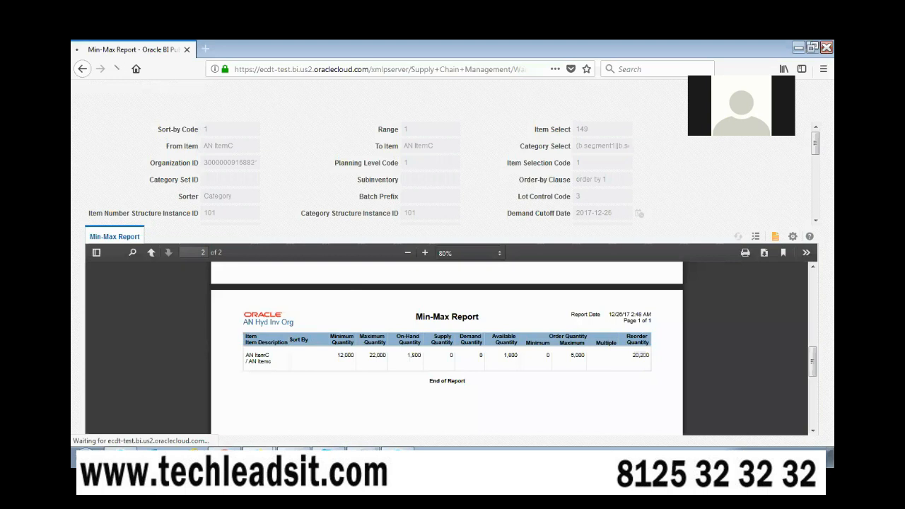
pyautogui.click(827, 47)
pyautogui.click(198, 343)
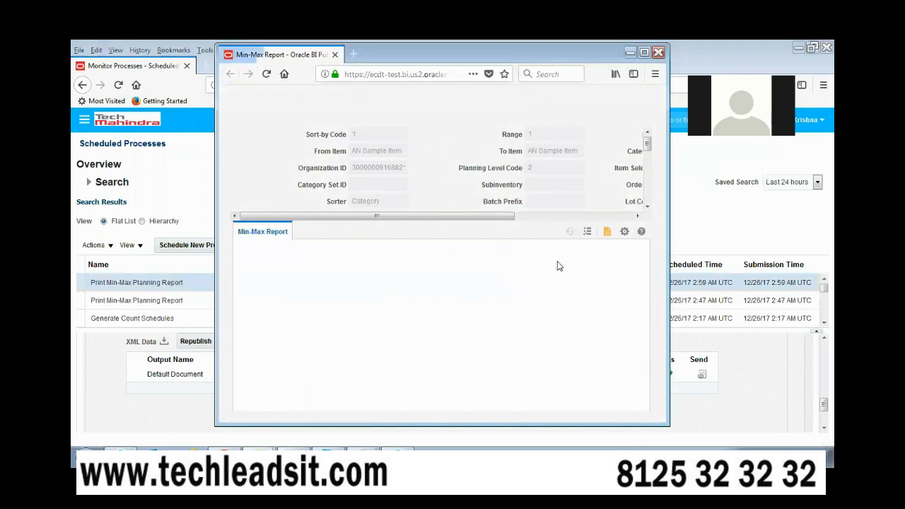
pyautogui.click(607, 232)
pyautogui.click(564, 272)
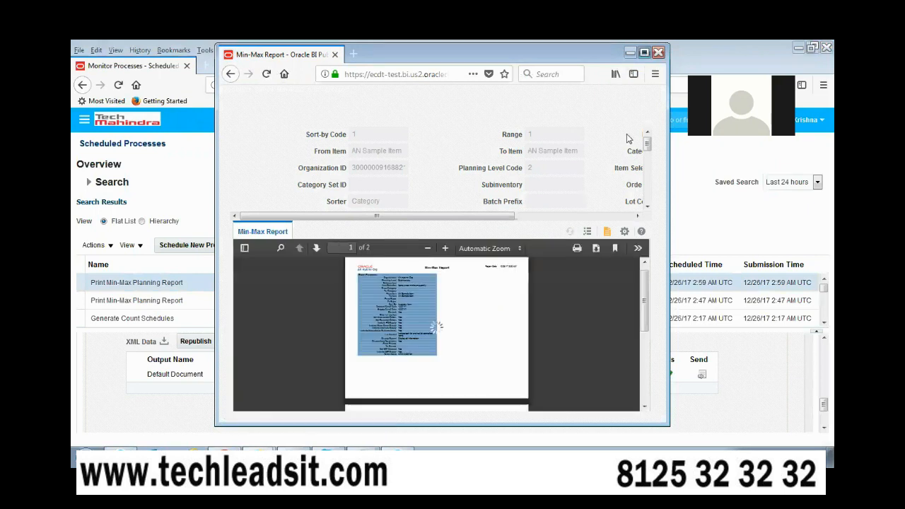
# Step: Maximize the Min-Max Report window and enlarge its second page to 90%
pyautogui.click(644, 53)
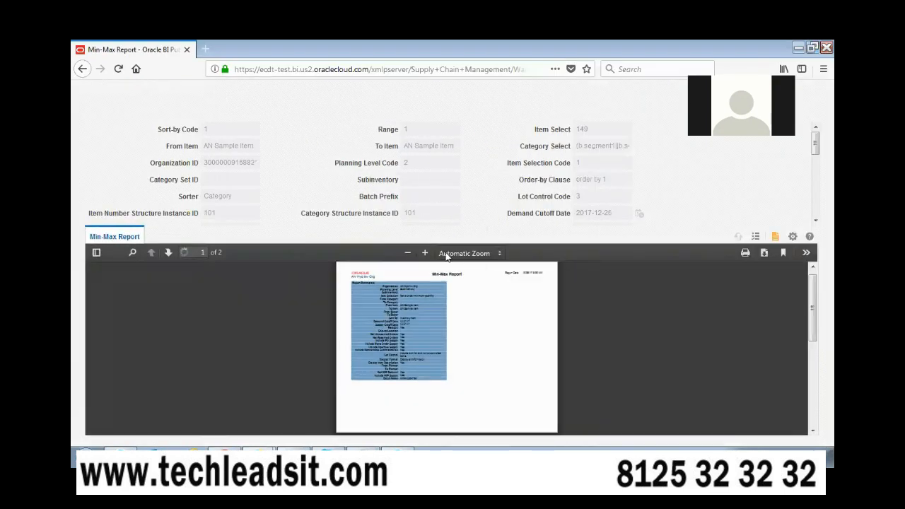
pyautogui.click(425, 253)
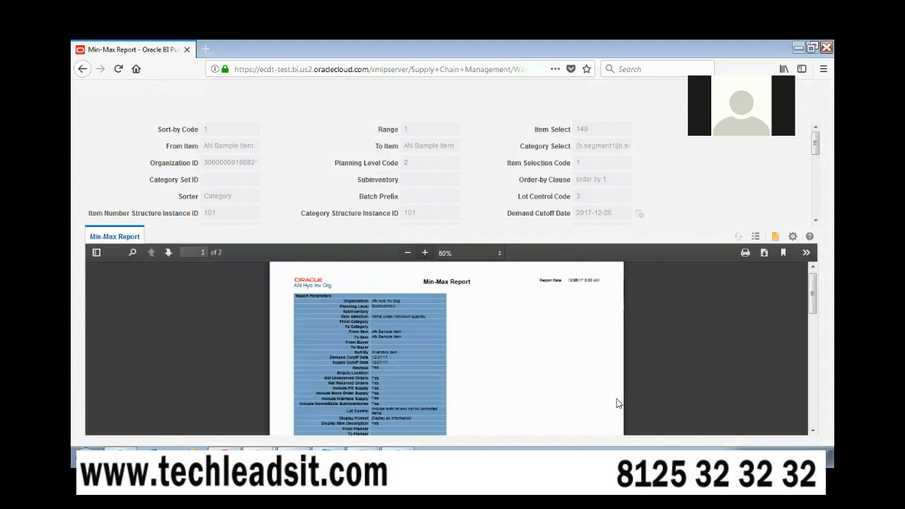
pyautogui.moveTo(811, 295); pyautogui.dragTo(811, 357)
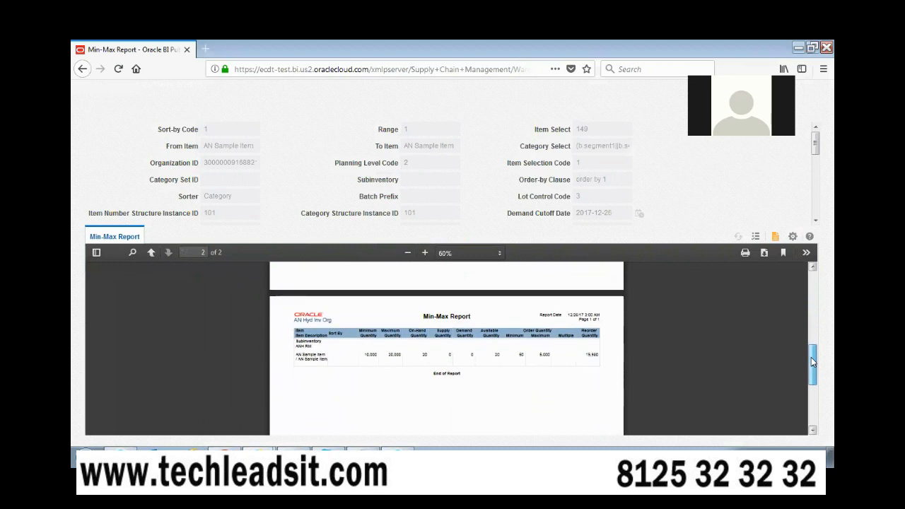
pyautogui.click(426, 252)
pyautogui.click(425, 253)
pyautogui.click(425, 252)
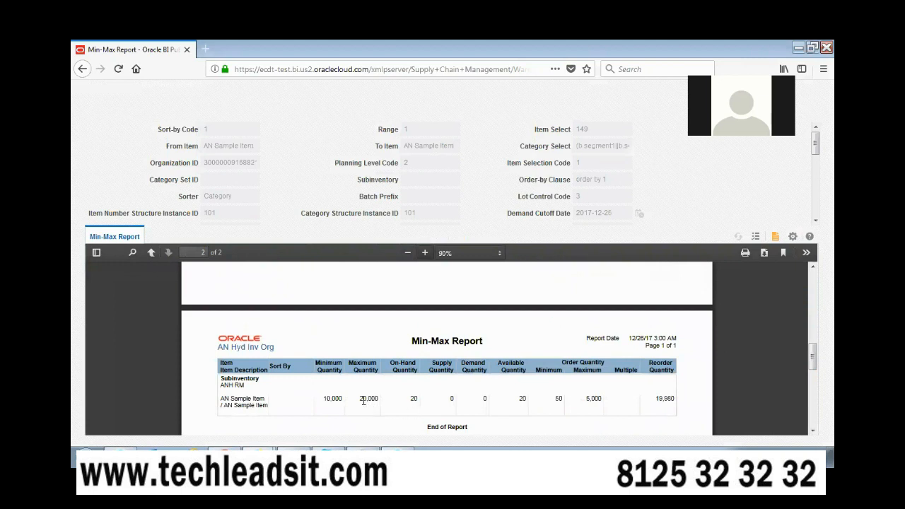
# Step: Examine the subinventory, item, maximum, on-hand and reorder quantities in the AN Sample Item row of the report
pyautogui.doubleClick(362, 400)
pyautogui.moveTo(412, 401); pyautogui.dragTo(417, 398)
pyautogui.click(655, 405)
pyautogui.moveTo(659, 399); pyautogui.dragTo(676, 400)
pyautogui.moveTo(225, 380); pyautogui.dragTo(246, 387)
pyautogui.moveTo(233, 396); pyautogui.dragTo(268, 406)
pyautogui.click(483, 395)
pyautogui.scroll(-1, 537, 393)
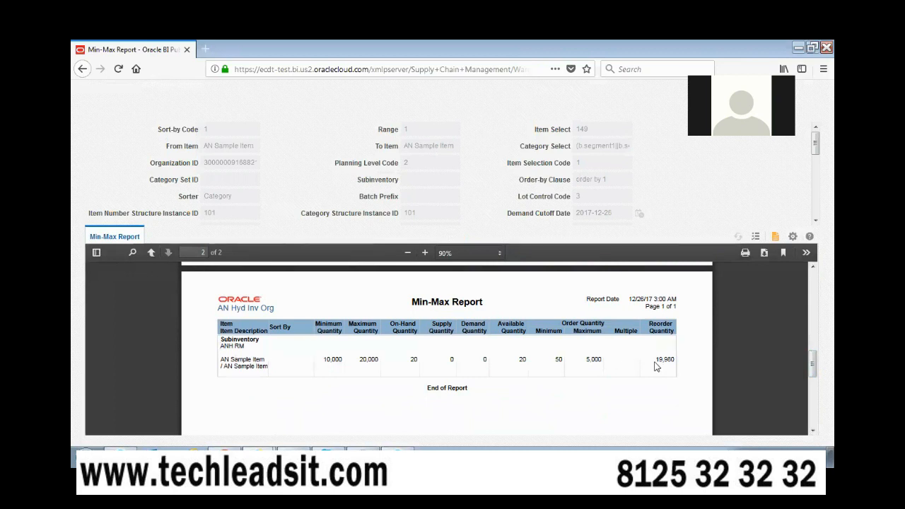
pyautogui.moveTo(657, 359); pyautogui.dragTo(676, 359)
# Step: Switch to the Notepad planning notes and review the Min Order Qty and Max Order Qty example values
pyautogui.click(363, 458)
pyautogui.click(403, 293)
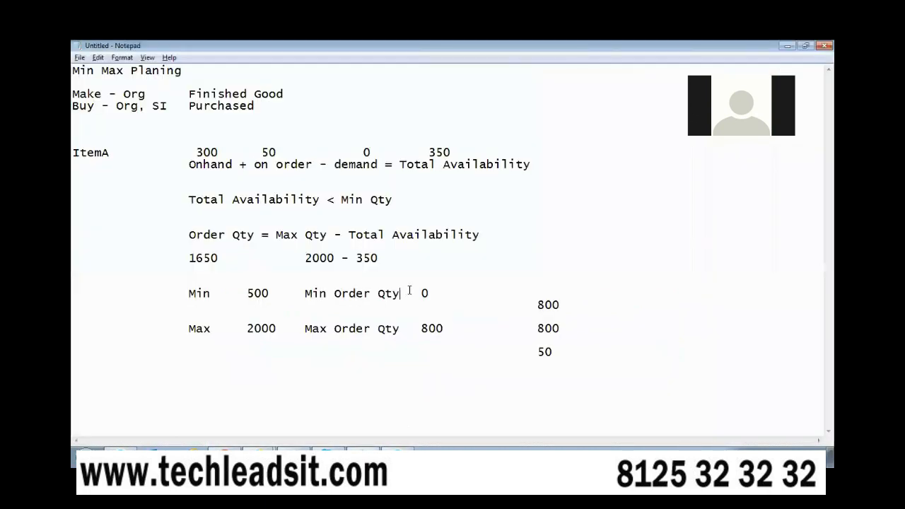
pyautogui.moveTo(416, 293); pyautogui.dragTo(440, 293)
pyautogui.doubleClick(431, 328)
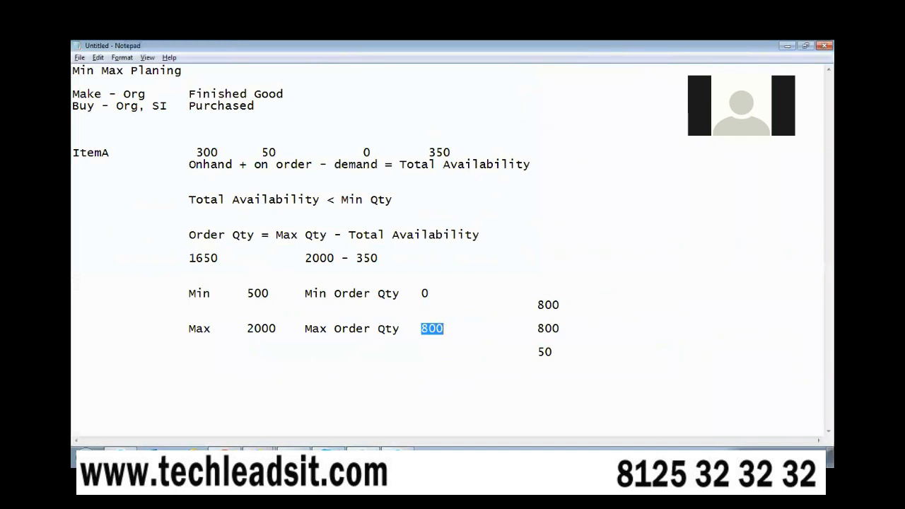
# Step: Return to the Min-Max Report and examine AN Sample Item's on-hand quantity and minimum order quantity
pyautogui.moveTo(225, 456)
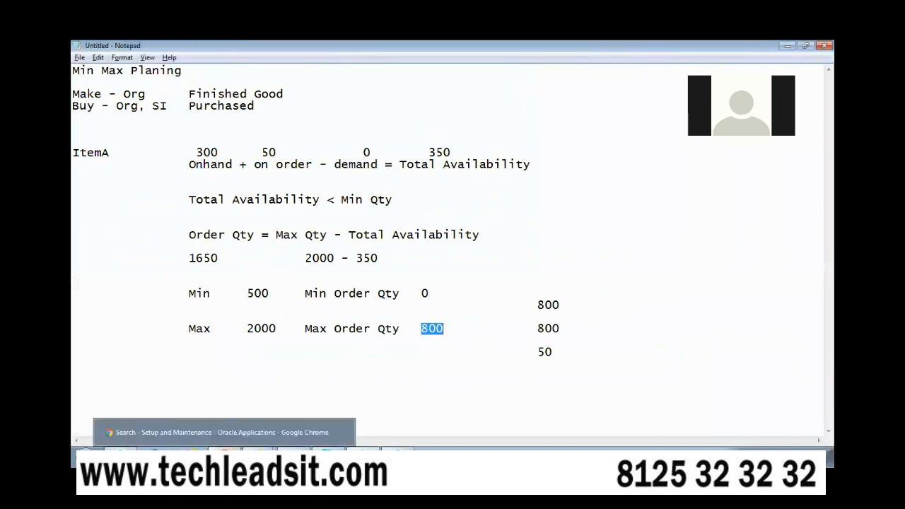
pyautogui.click(225, 456)
pyautogui.click(225, 457)
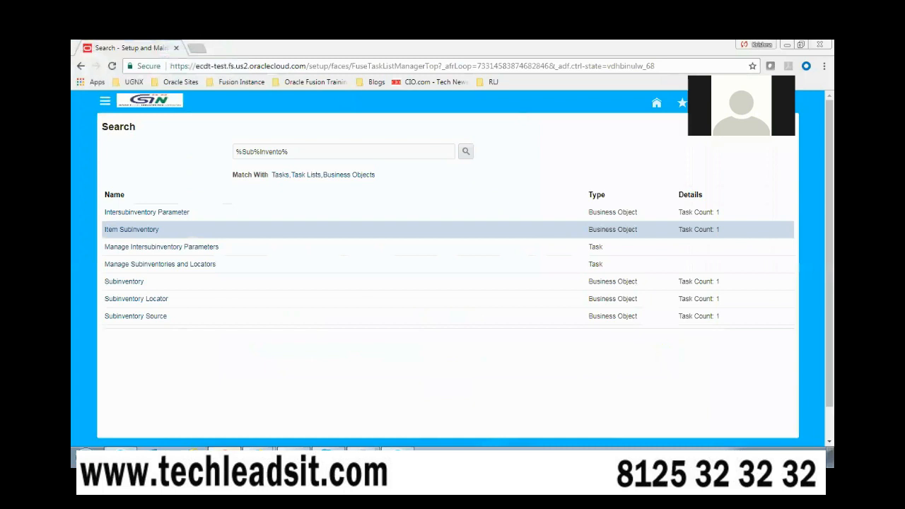
pyautogui.moveTo(259, 457)
pyautogui.click(270, 433)
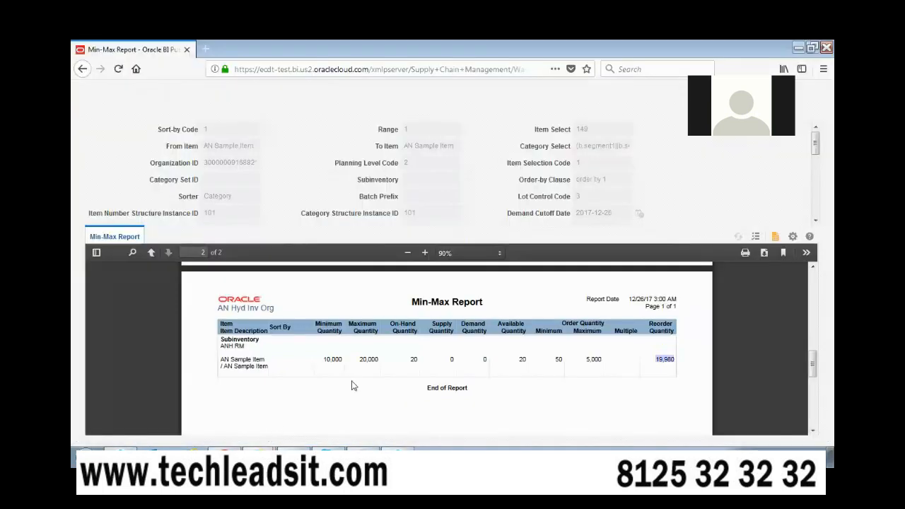
pyautogui.moveTo(411, 362); pyautogui.dragTo(424, 364)
pyautogui.click(410, 371)
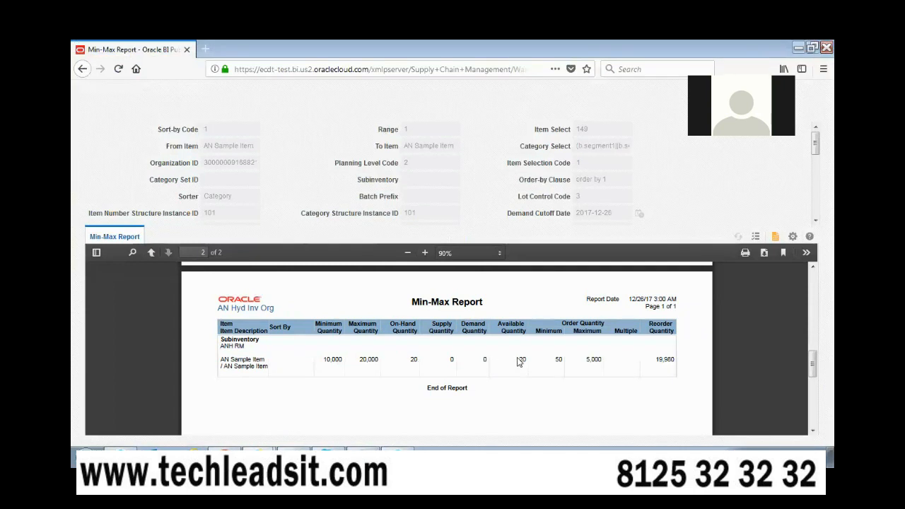
pyautogui.moveTo(556, 359); pyautogui.dragTo(561, 359)
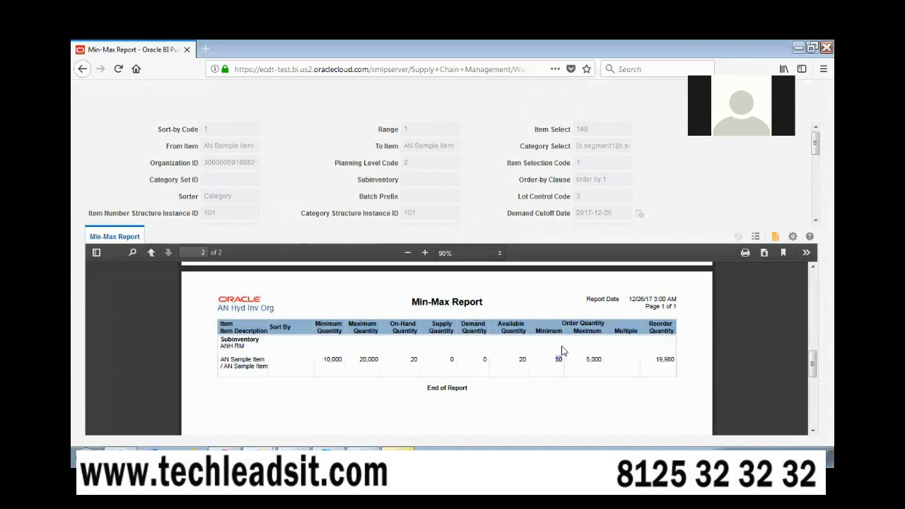
pyautogui.doubleClick(558, 358)
# Step: Compare AN Sample Item's reorder quantity with its minimum order, maximum and maximum order quantities in the report
pyautogui.moveTo(657, 359); pyautogui.dragTo(678, 360)
pyautogui.click(666, 359)
pyautogui.doubleClick(558, 360)
pyautogui.doubleClick(363, 360)
pyautogui.click(373, 360)
pyautogui.moveTo(357, 360); pyautogui.dragTo(377, 361)
pyautogui.doubleClick(377, 361)
pyautogui.tripleClick(372, 359)
pyautogui.click(367, 372)
pyautogui.moveTo(361, 361); pyautogui.dragTo(380, 361)
pyautogui.moveTo(586, 362); pyautogui.dragTo(598, 360)
pyautogui.click(592, 360)
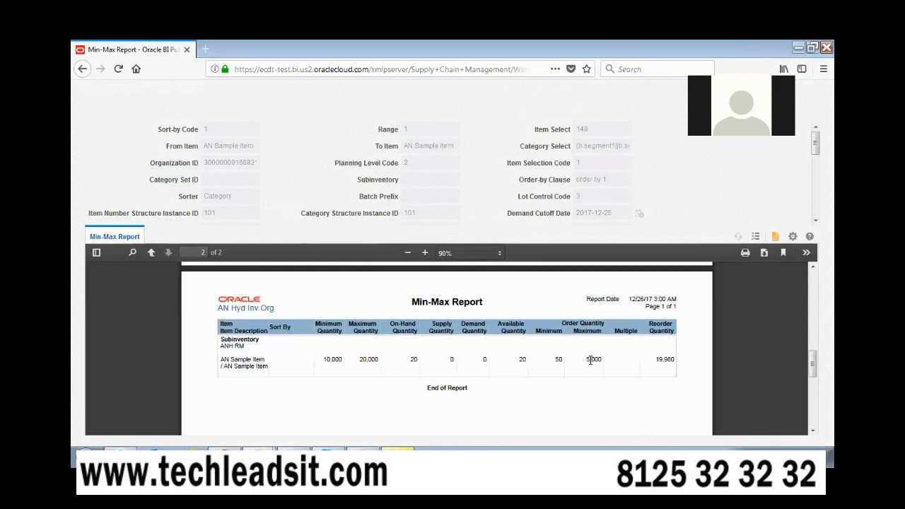
pyautogui.moveTo(658, 360); pyautogui.dragTo(675, 363)
# Step: Switch to the Chrome session, go to Product Information Management and start creating an item
pyautogui.click(261, 454)
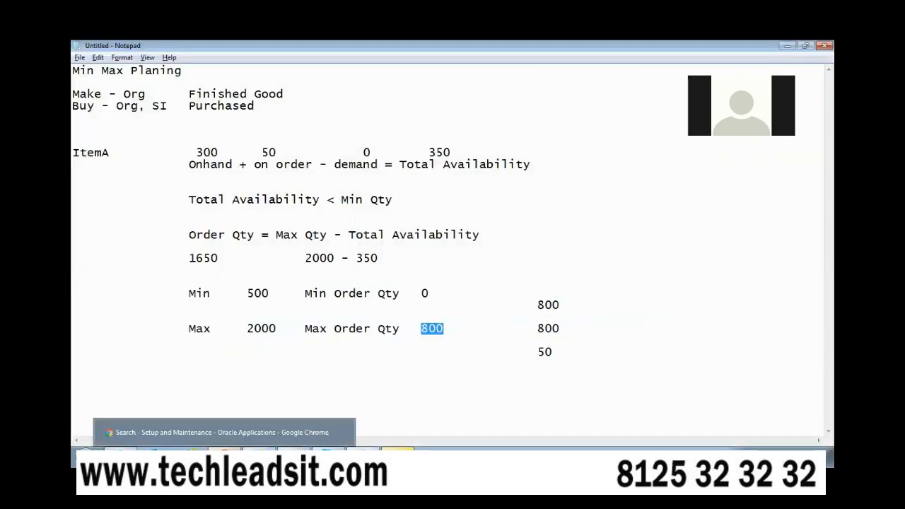
pyautogui.click(224, 454)
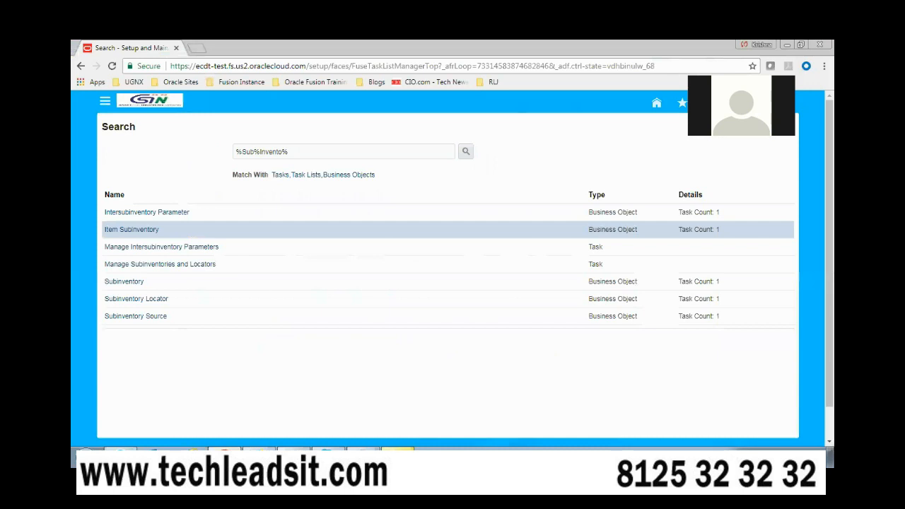
pyautogui.click(260, 455)
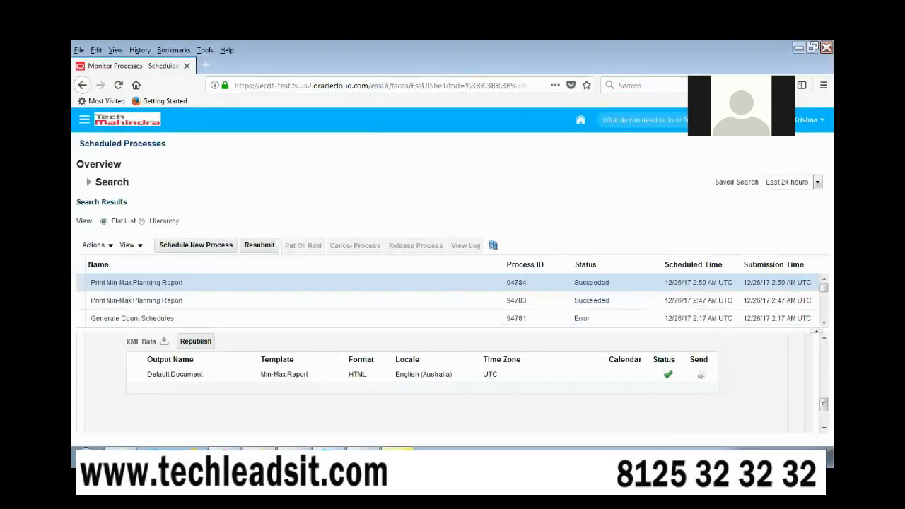
pyautogui.click(224, 455)
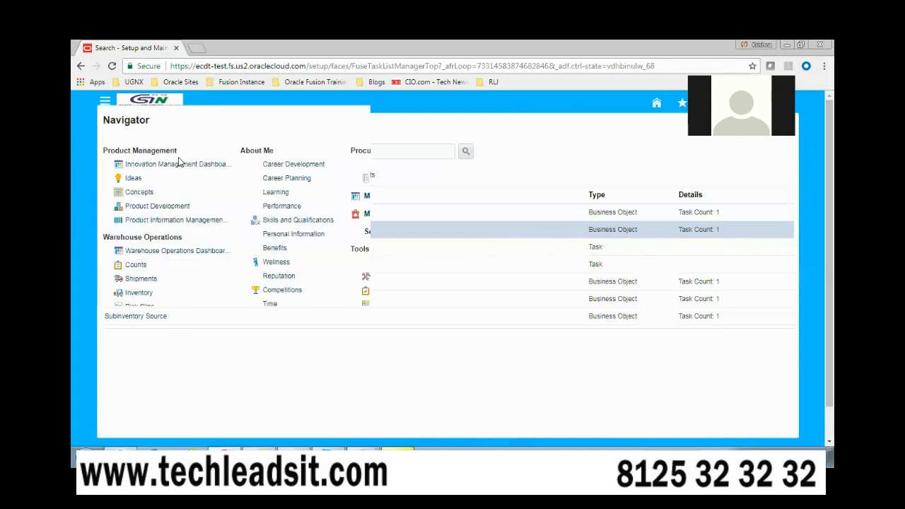
pyautogui.click(169, 221)
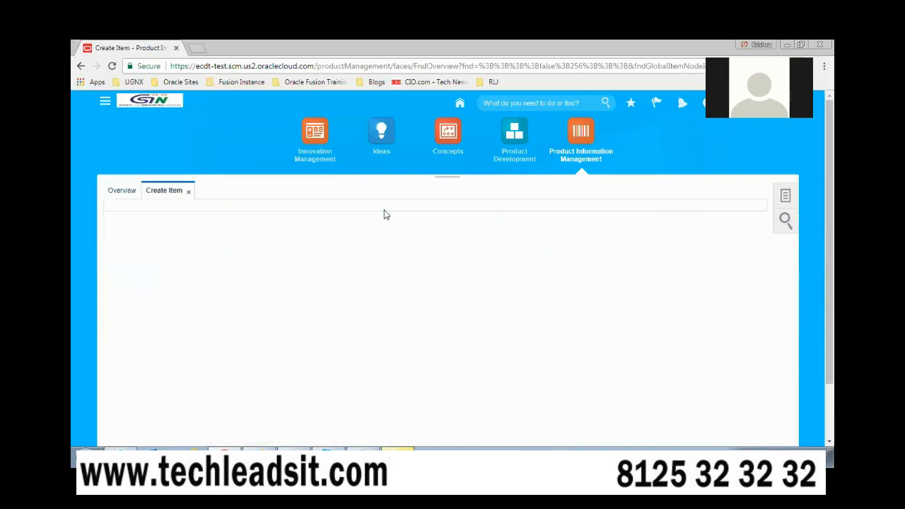
# Step: Set the new item's organization to ANM and its item class to AN Item Class
pyautogui.write('ANM')
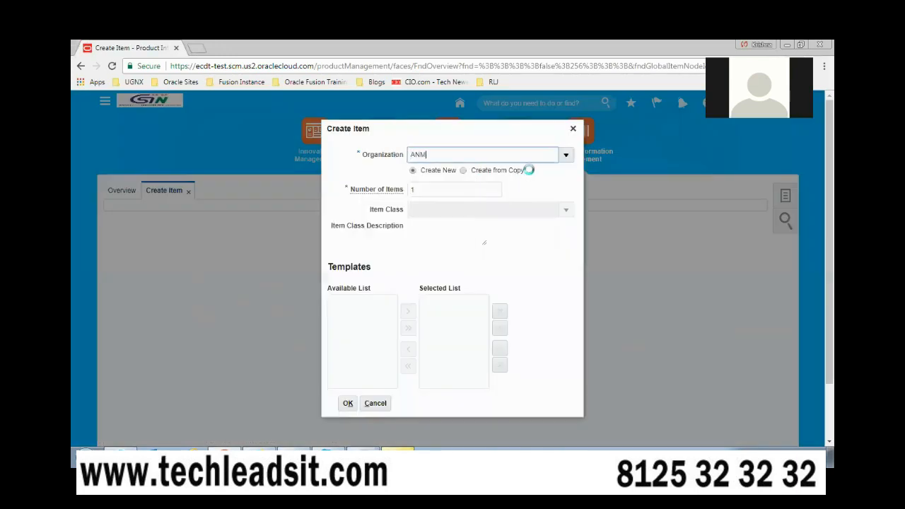
pyautogui.press('Tab')
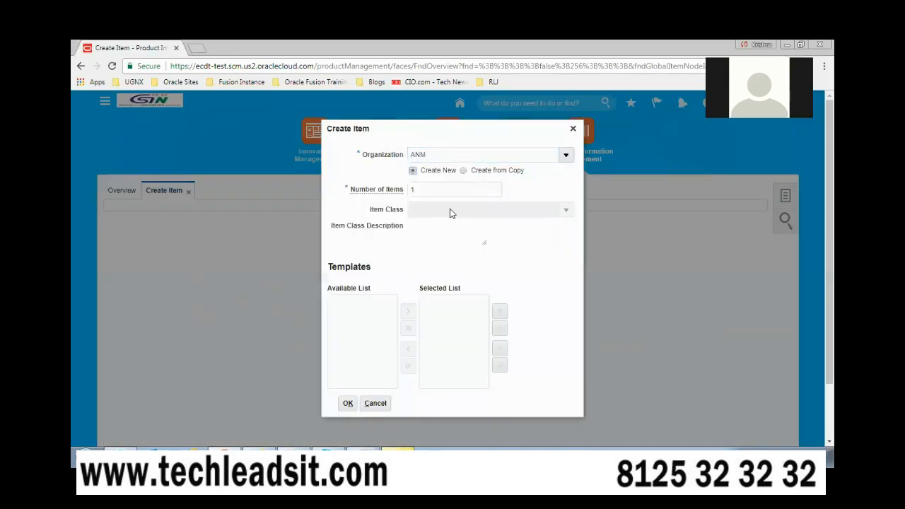
pyautogui.click(569, 214)
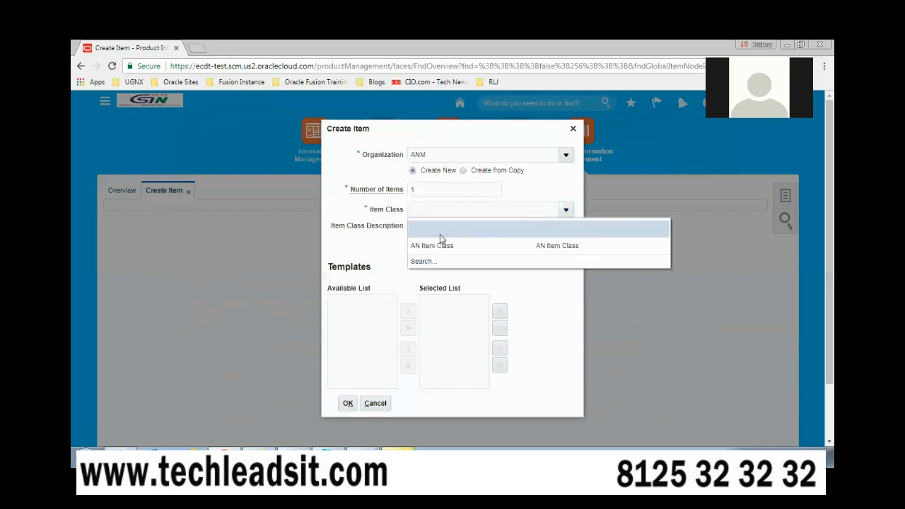
pyautogui.click(429, 247)
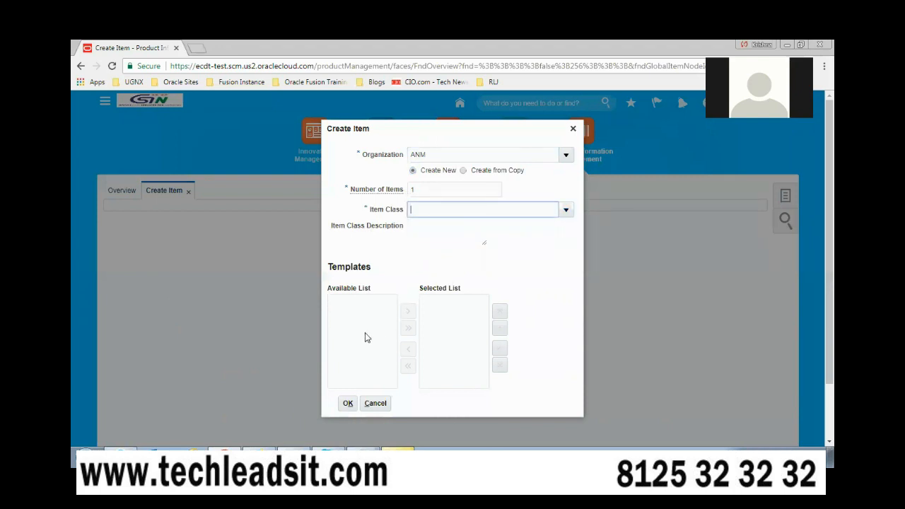
# Step: Apply the Finished Goods template to the new item and confirm the creation settings
pyautogui.click(316, 367)
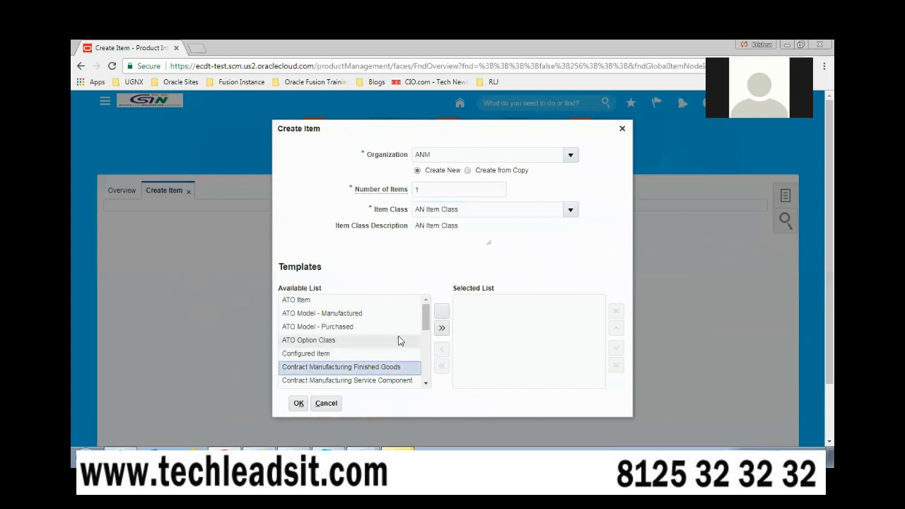
pyautogui.scroll(-1, 424, 318)
pyautogui.click(320, 357)
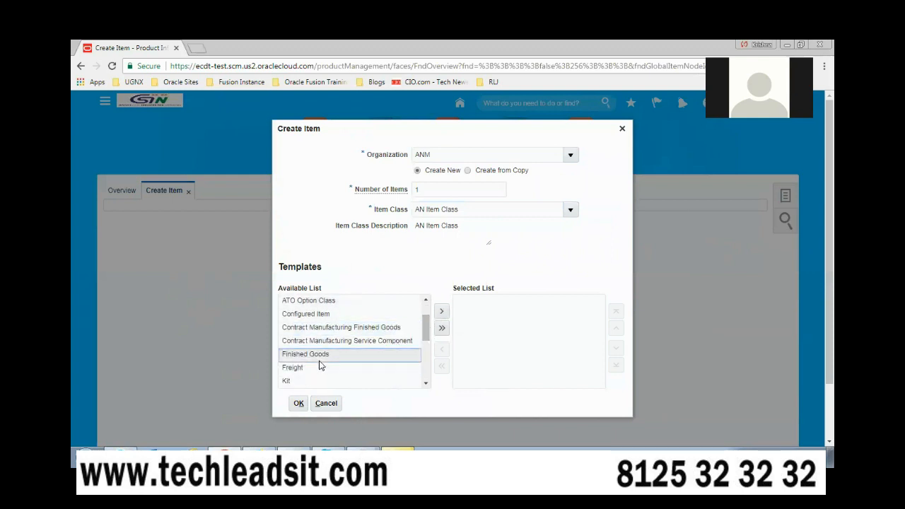
pyautogui.doubleClick(333, 356)
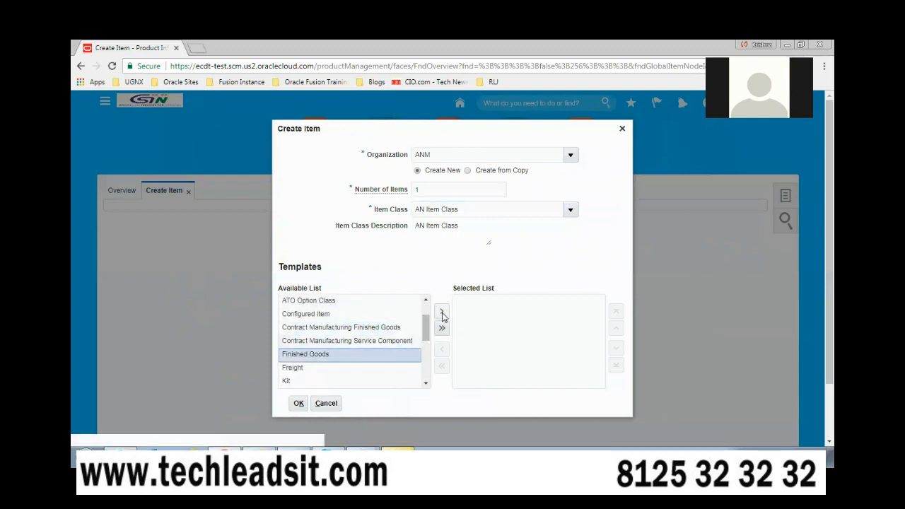
pyautogui.click(298, 403)
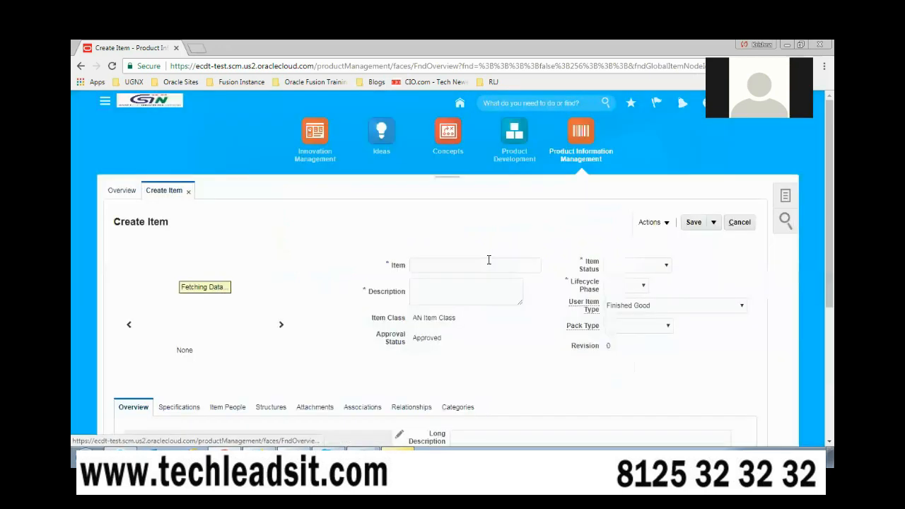
# Step: Name the item AN Make Item and use the same text as its description
pyautogui.write('AN Make Item')
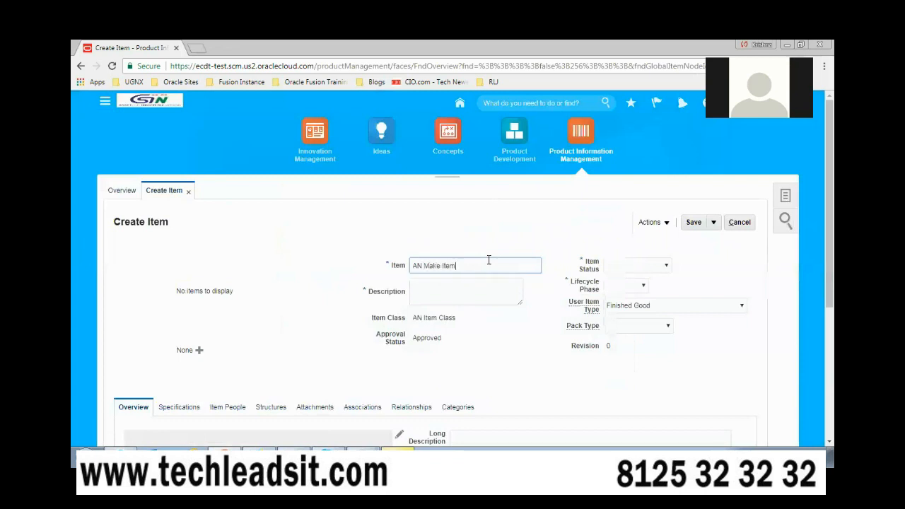
pyautogui.hotkey('ctrl', 'a')
pyautogui.hotkey('ctrl', 'c')
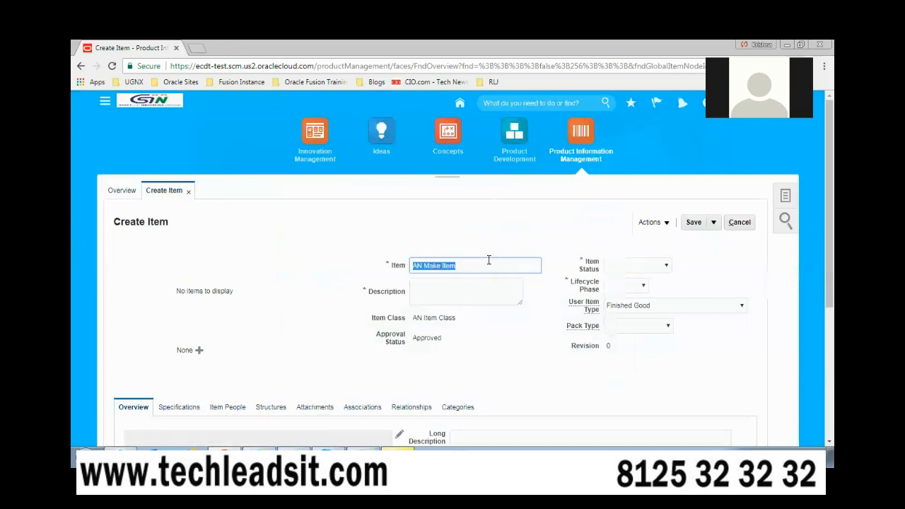
pyautogui.press('Tab')
pyautogui.hotkey('ctrl', 'v')
# Step: Set AN Make Item's status to Active and its lifecycle phase to Production
pyautogui.click(660, 267)
pyautogui.click(641, 287)
pyautogui.click(633, 287)
pyautogui.click(622, 305)
# Step: Set the item's primary unit of measure to Ea
pyautogui.scroll(-2, 383, 398)
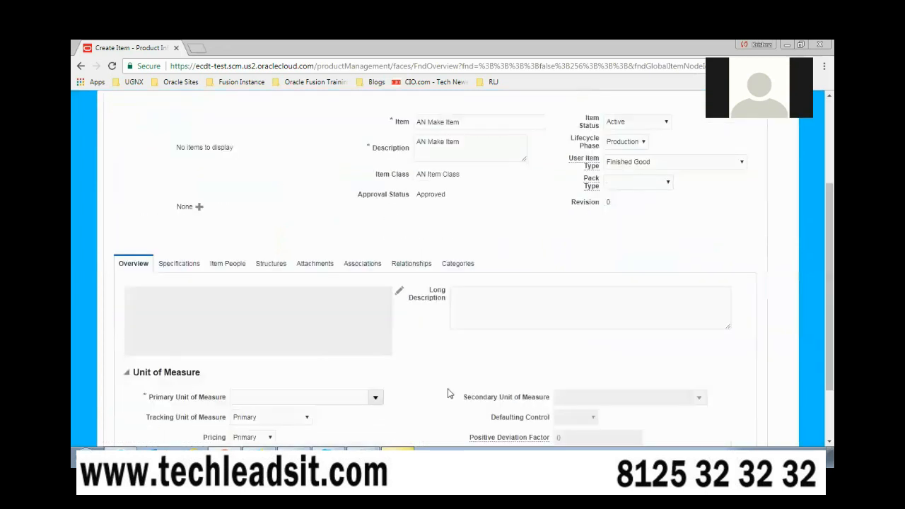
pyautogui.click(377, 397)
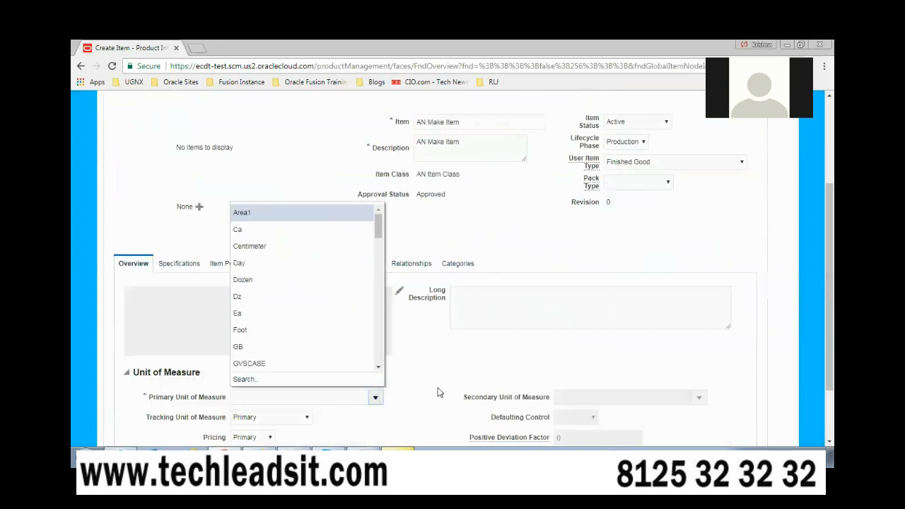
pyautogui.click(243, 316)
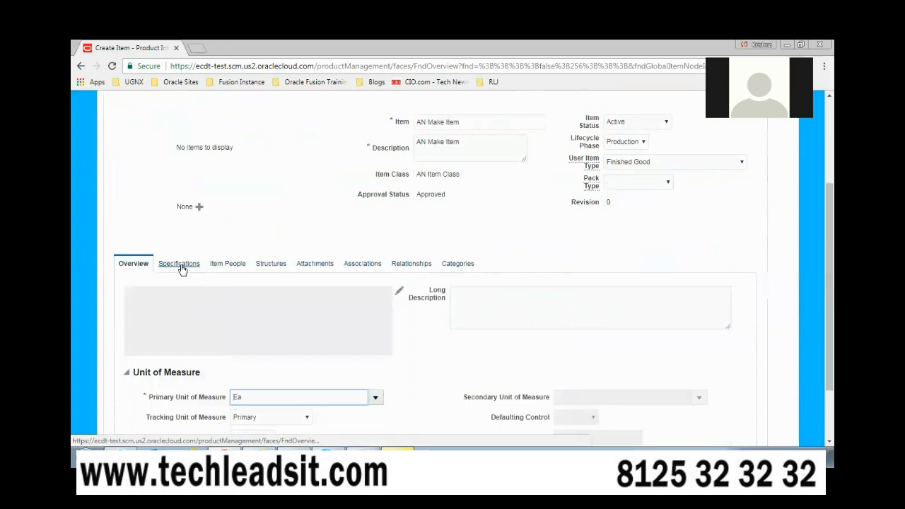
# Step: In the item's planning specifications, set the inventory planning method to Min-max planning
pyautogui.click(182, 268)
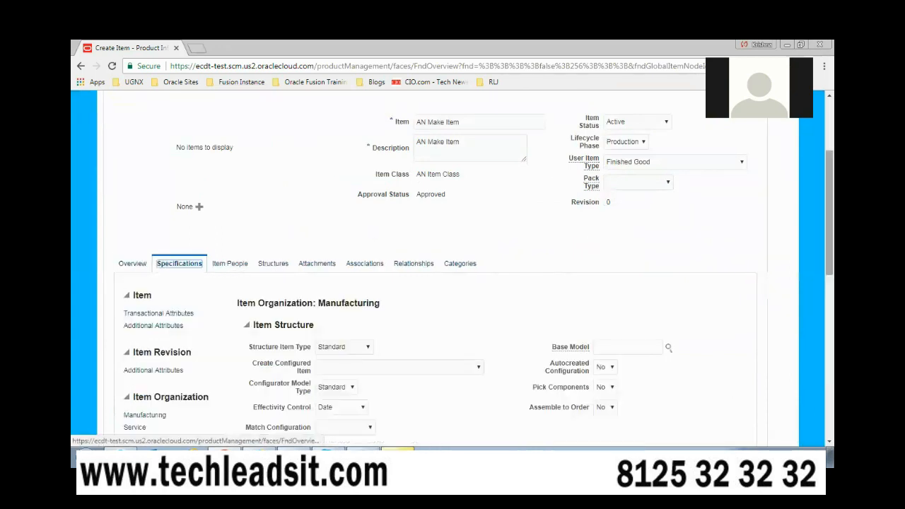
pyautogui.scroll(-2, 751, 290)
pyautogui.click(135, 379)
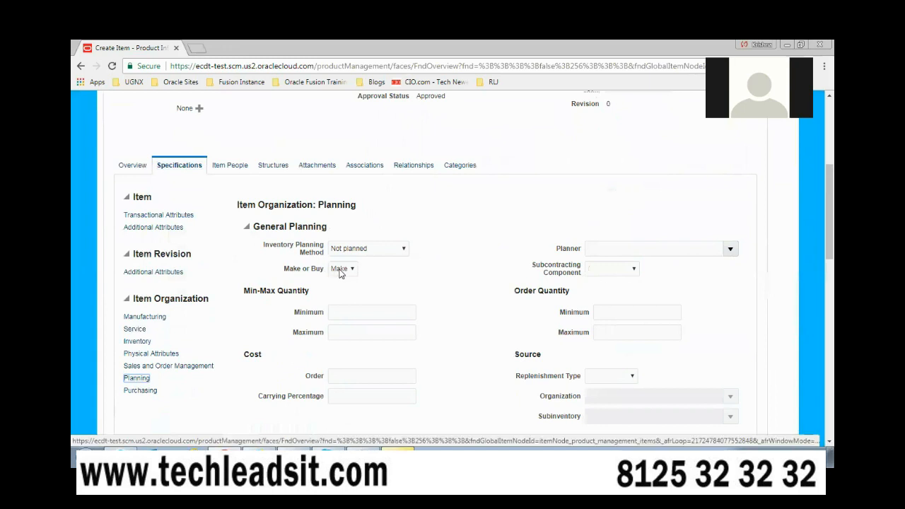
pyautogui.click(367, 251)
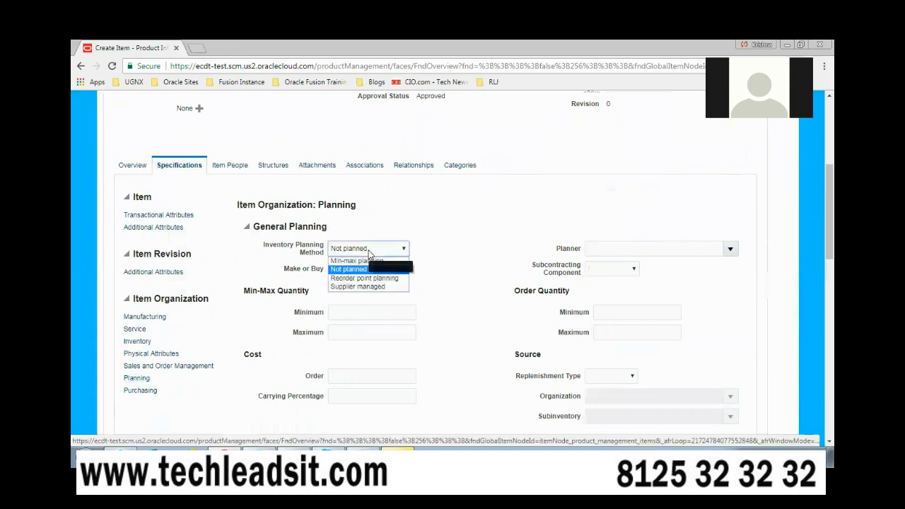
pyautogui.click(357, 265)
# Step: Set the min-max quantities to 500 minimum and 2000 maximum, and the order quantities to 50 minimum and 1000 maximum
pyautogui.click(364, 312)
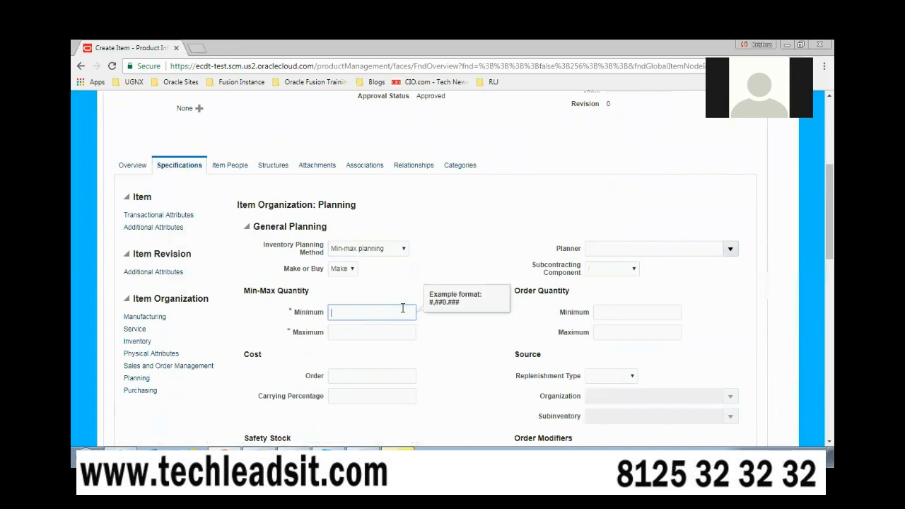
pyautogui.write('500')
pyautogui.press('Tab')
pyautogui.write('2000')
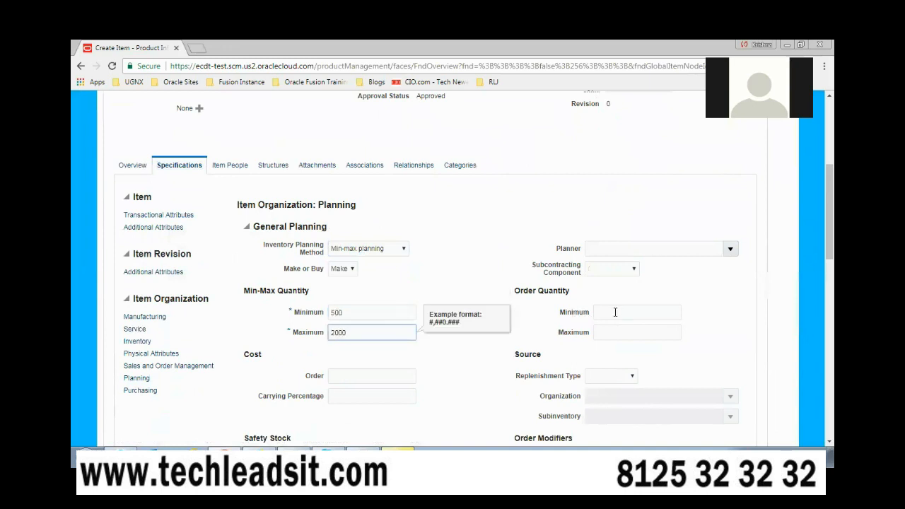
pyautogui.click(616, 312)
pyautogui.write('50')
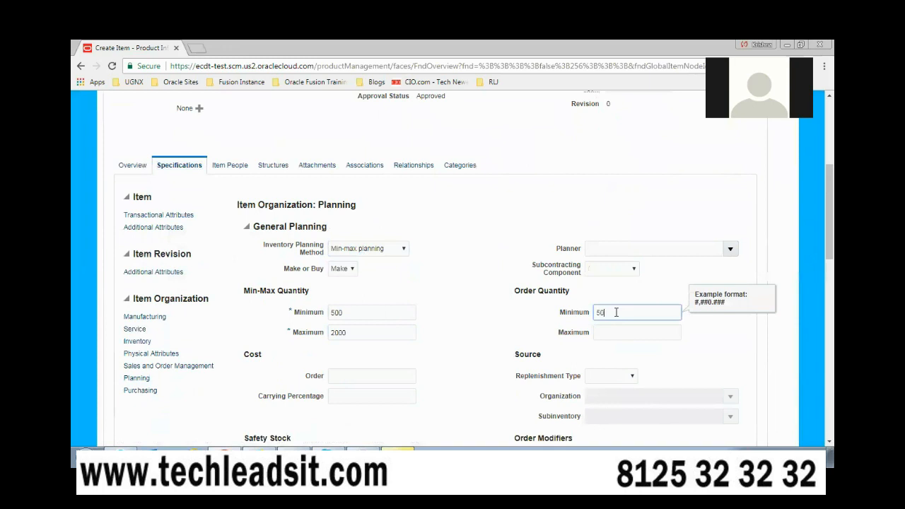
pyautogui.press('Tab')
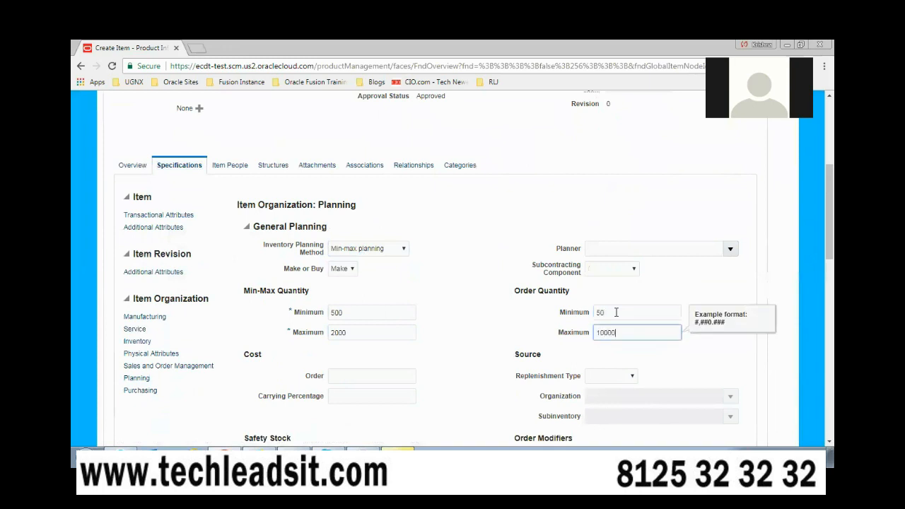
pyautogui.click(494, 329)
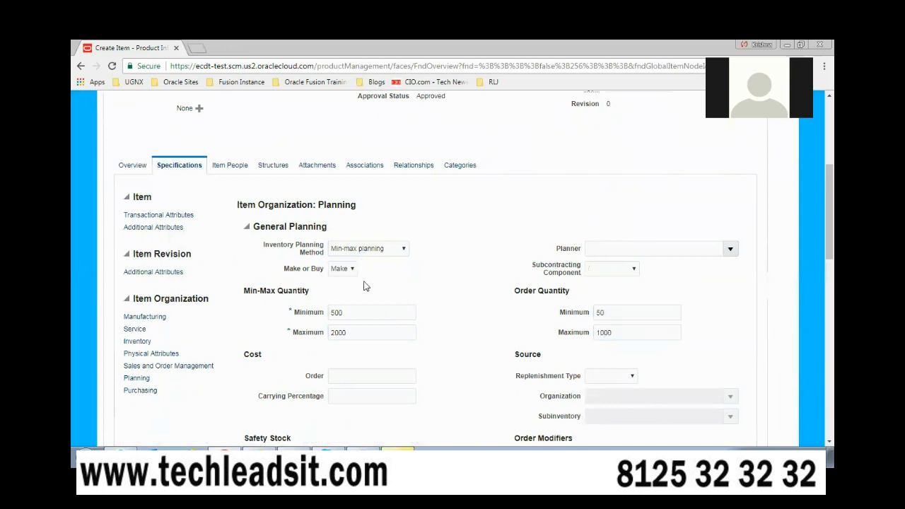
# Step: Associate AN Make Item with organization ANH and save the item
pyautogui.click(364, 171)
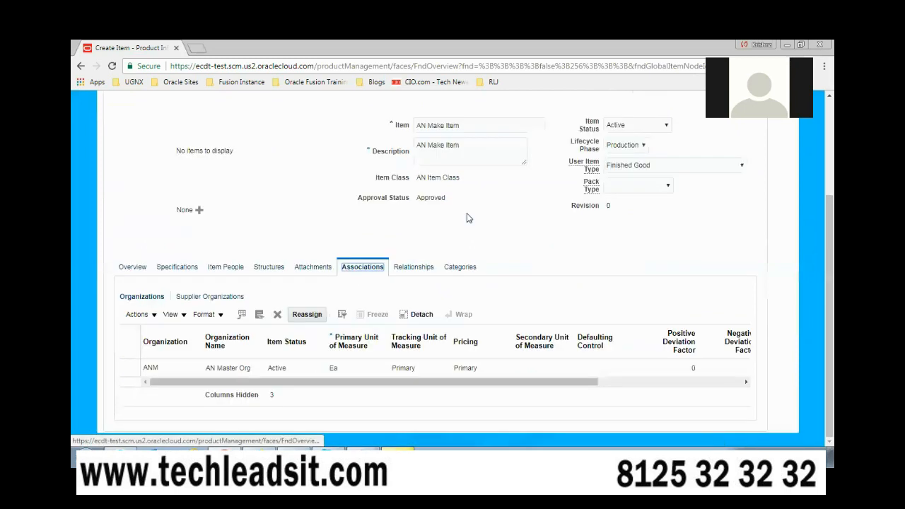
pyautogui.click(259, 314)
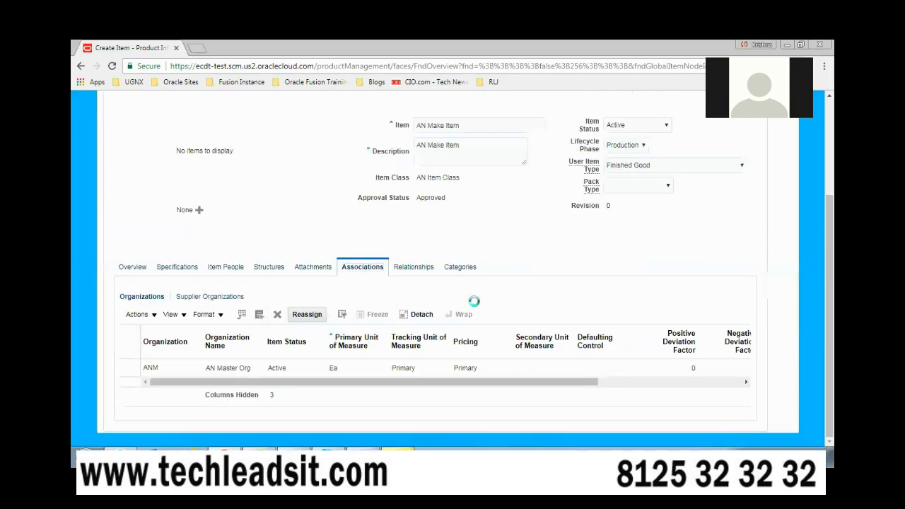
pyautogui.write('ANM')
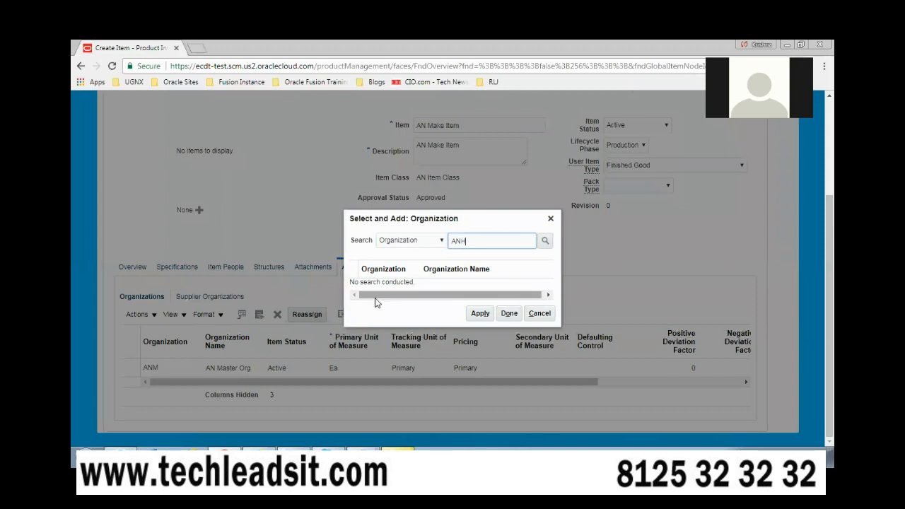
pyautogui.press('Return')
pyautogui.click(353, 282)
pyautogui.click(478, 317)
pyautogui.click(508, 318)
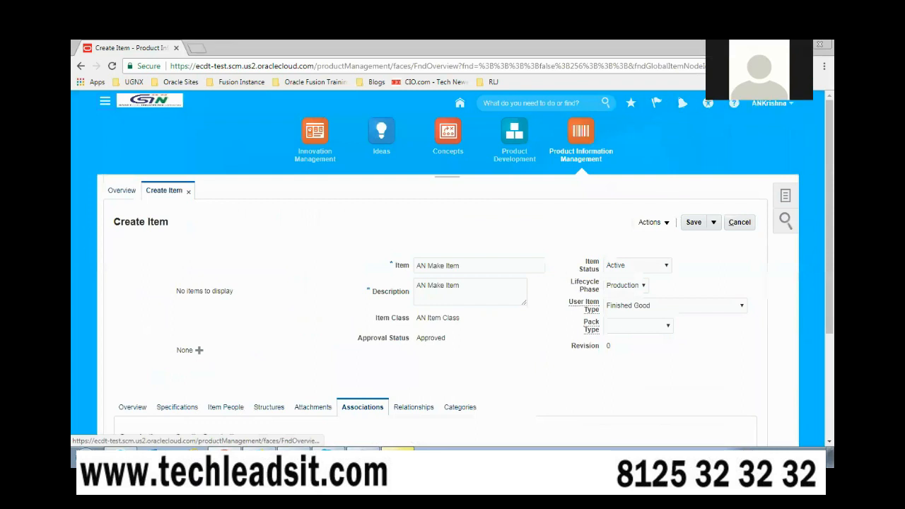
pyautogui.click(713, 203)
pyautogui.click(709, 219)
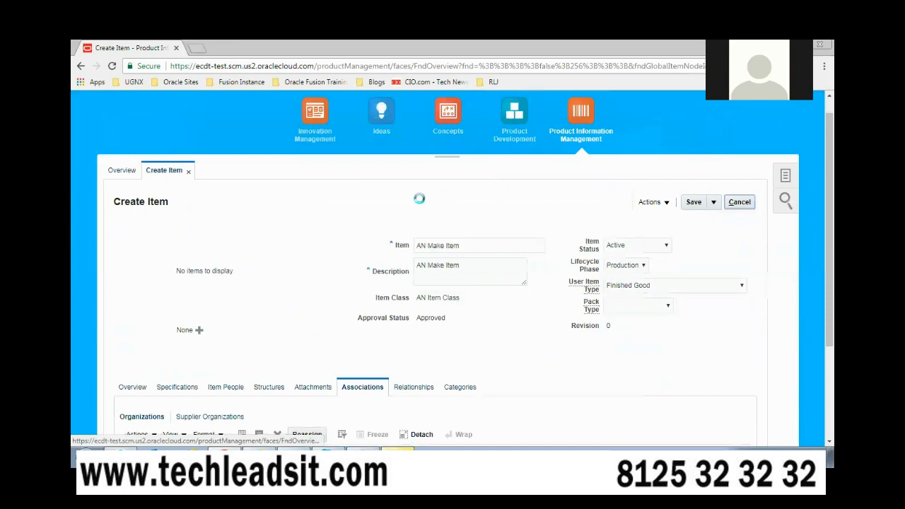